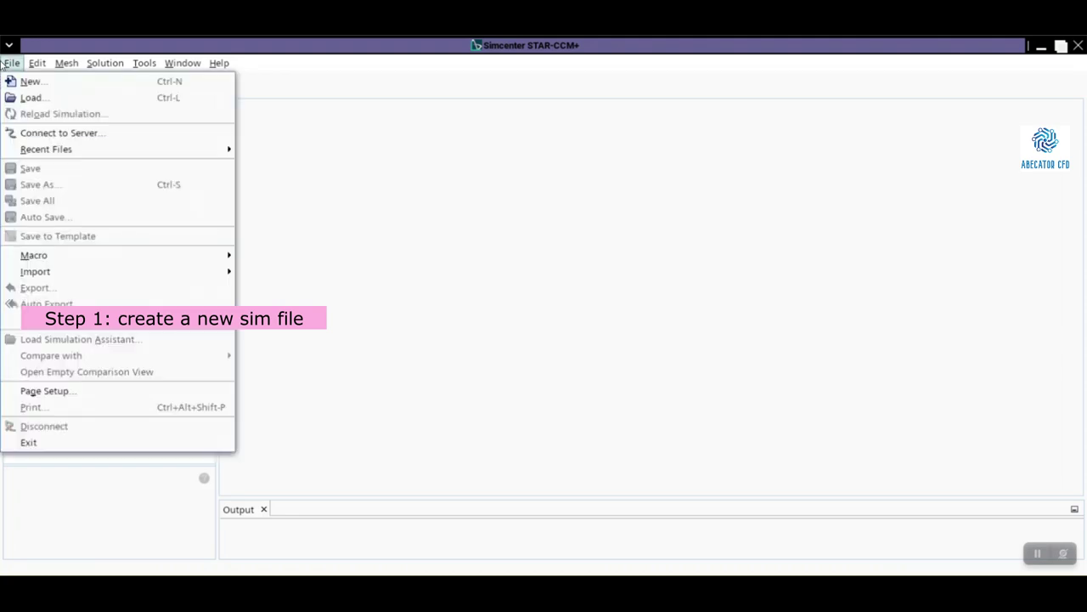
Create a new serial simulation file, Star 1, keeping the type as Simulation
left_click(11, 64)
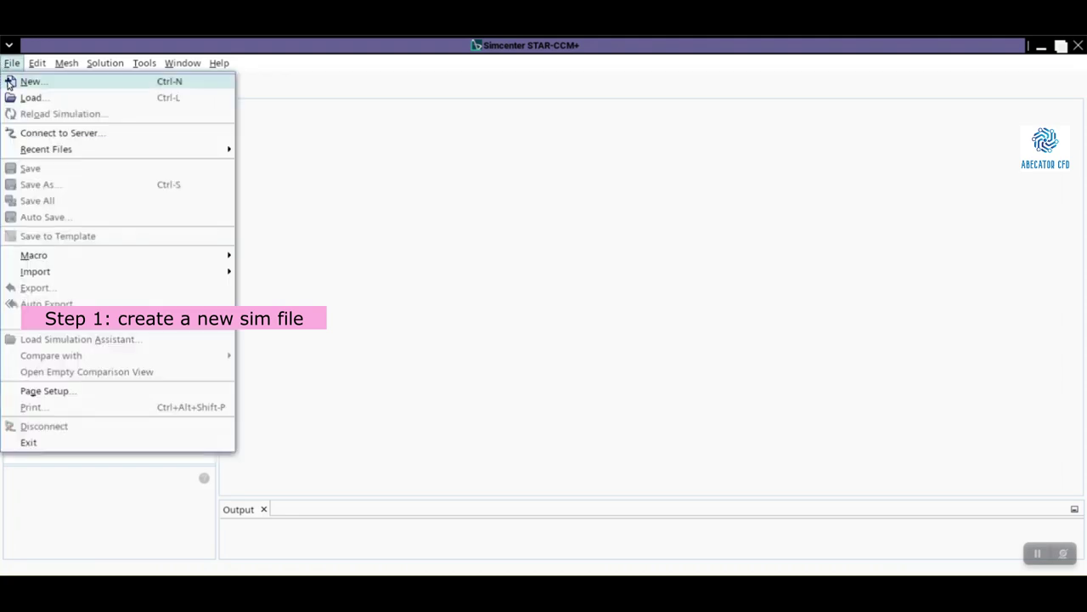
left_click(55, 82)
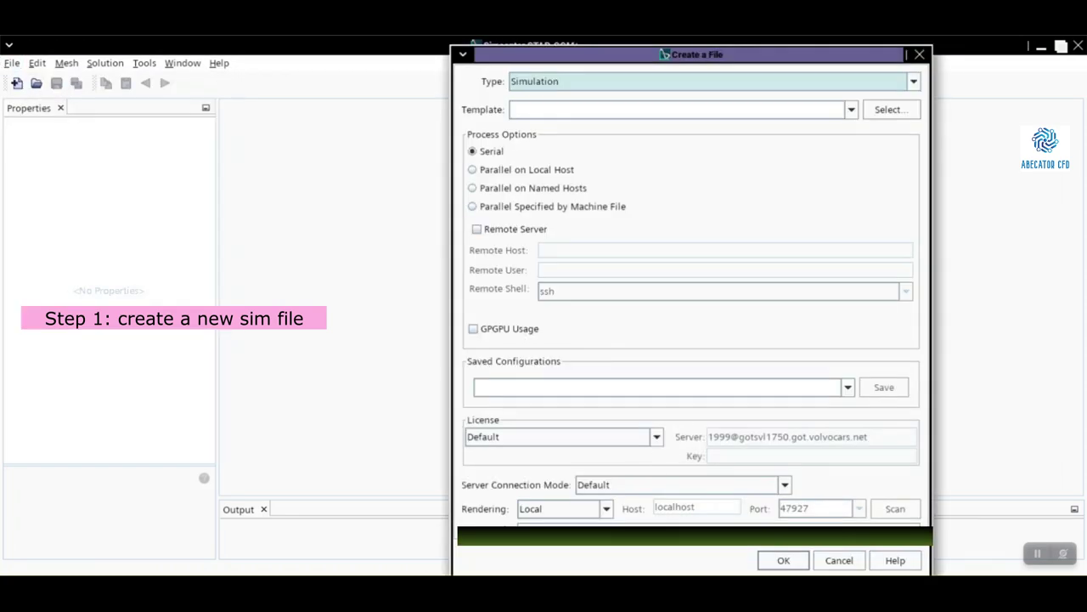
left_click(780, 561)
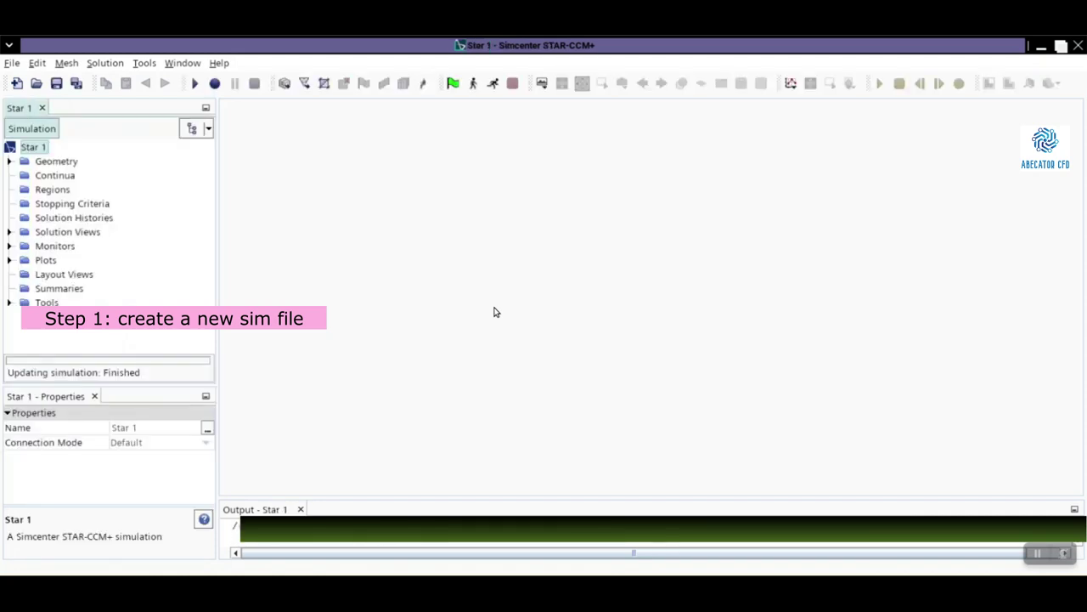
Expand Geometry and add 3D-CAD Model 1 under 3D-CAD Models
left_click(10, 162)
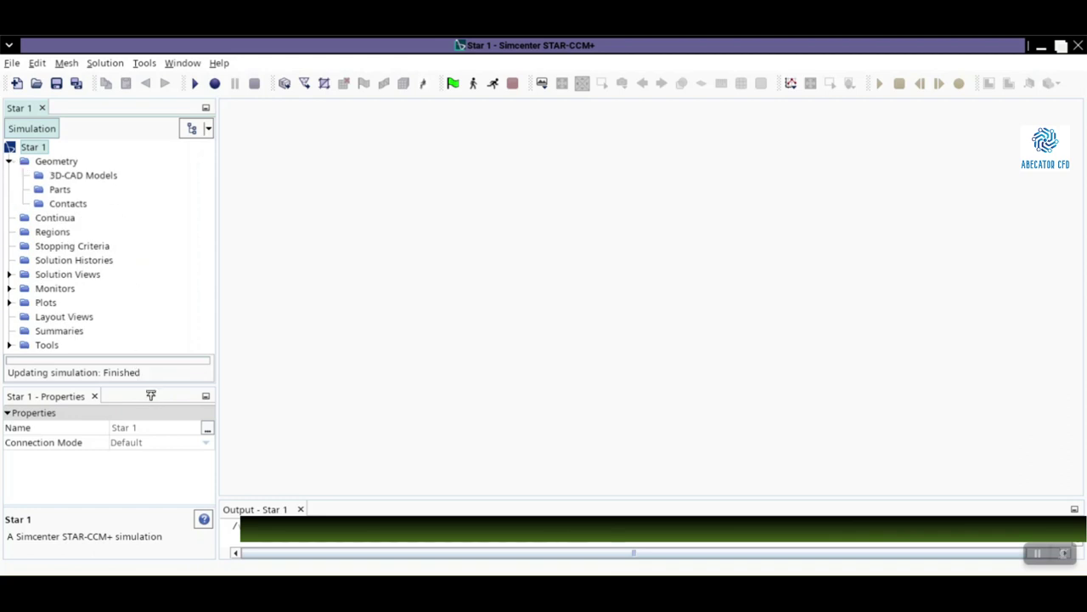
left_click_drag(150, 392, 146, 438)
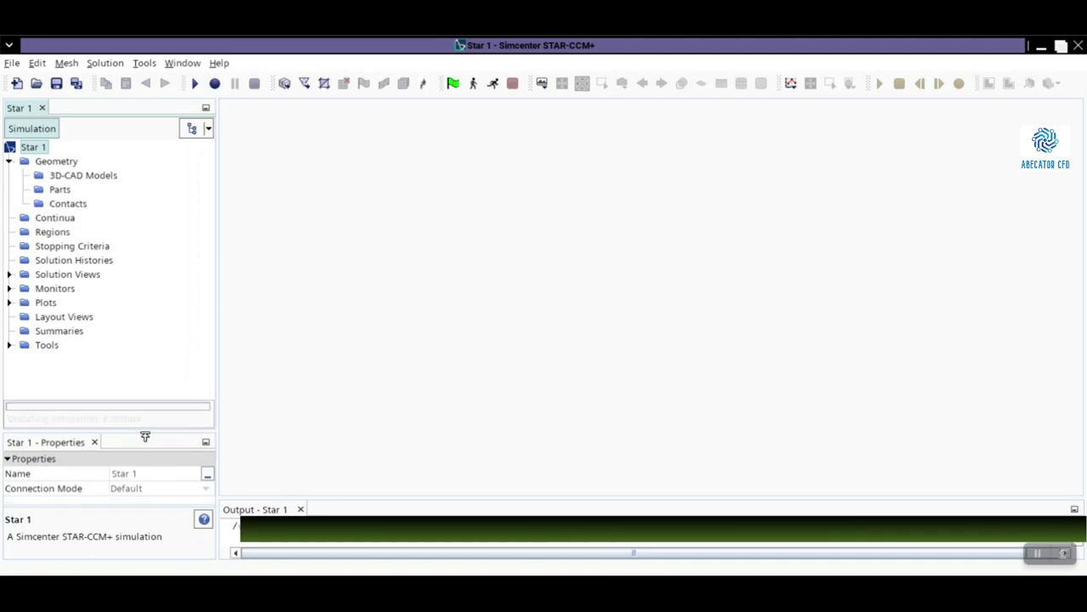
right_click(68, 178)
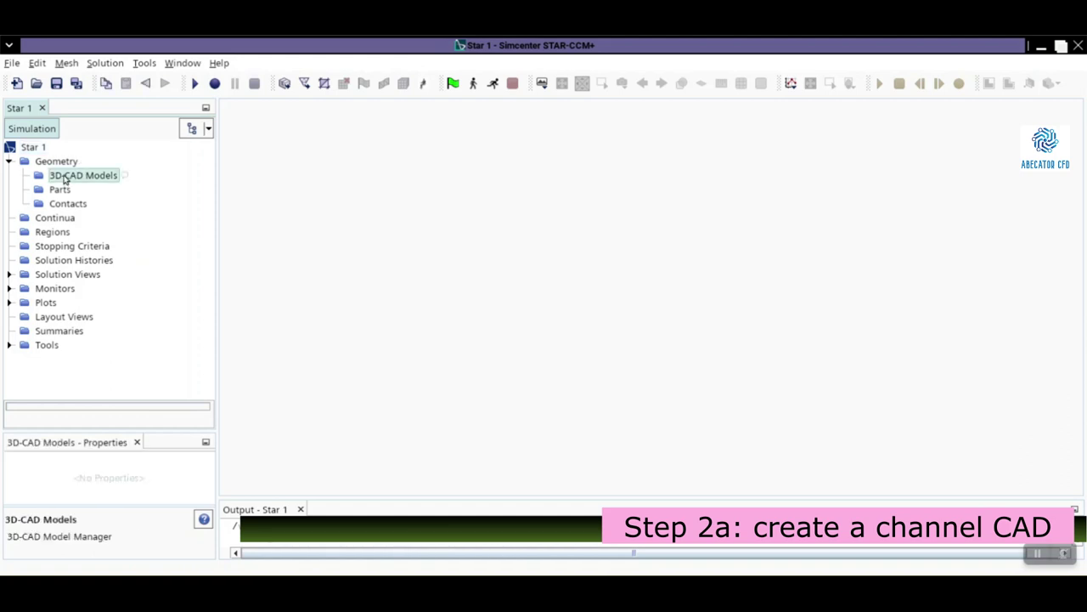
left_click(78, 185)
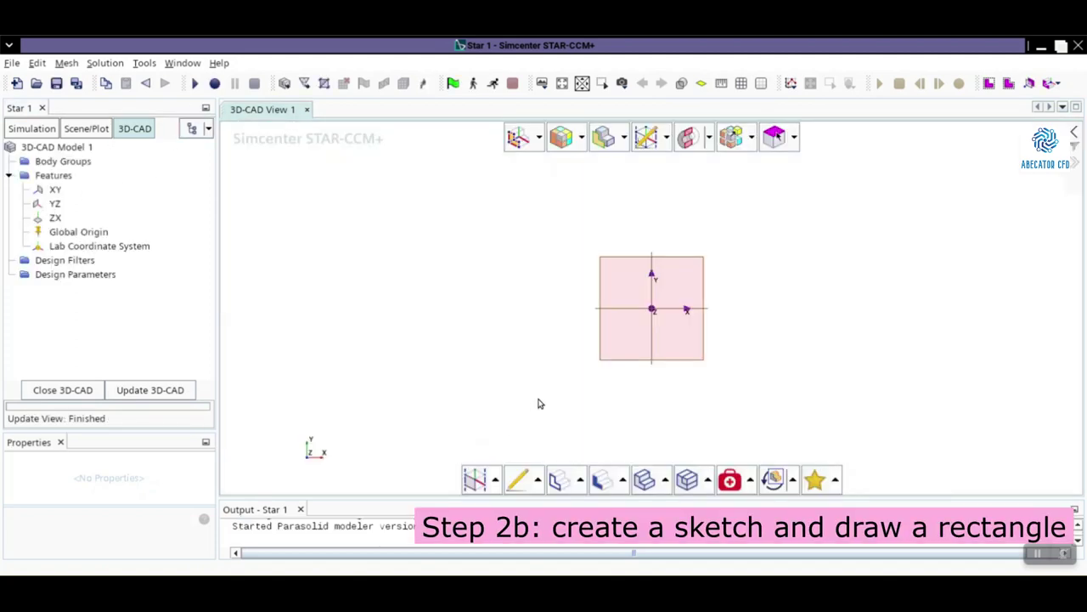
Create Sketch 1 on the XY plane
scroll(654, 340, "up", 5)
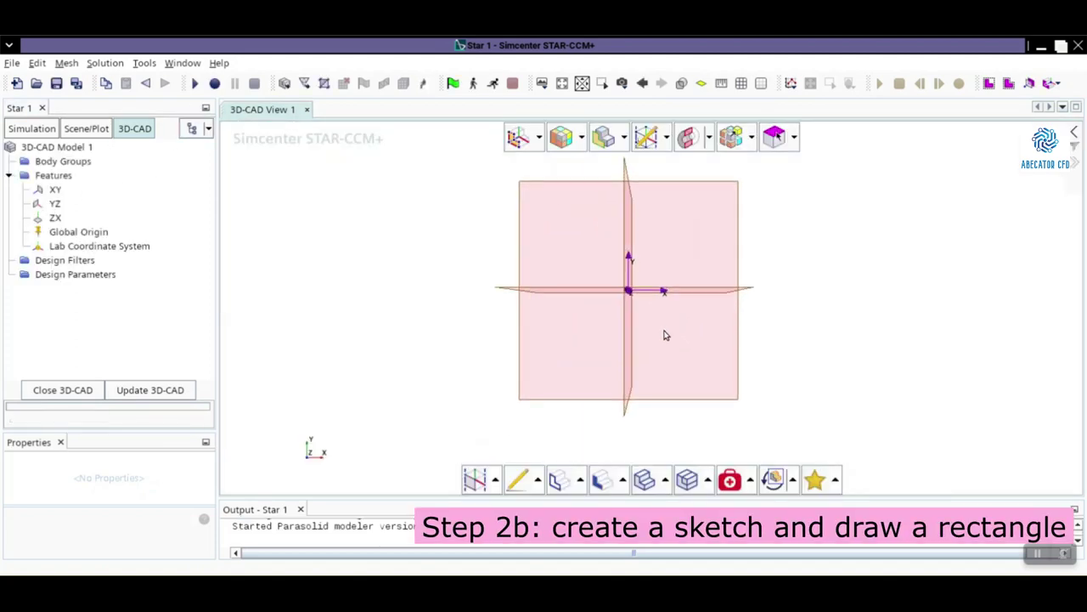
left_click_drag(665, 334, 660, 323)
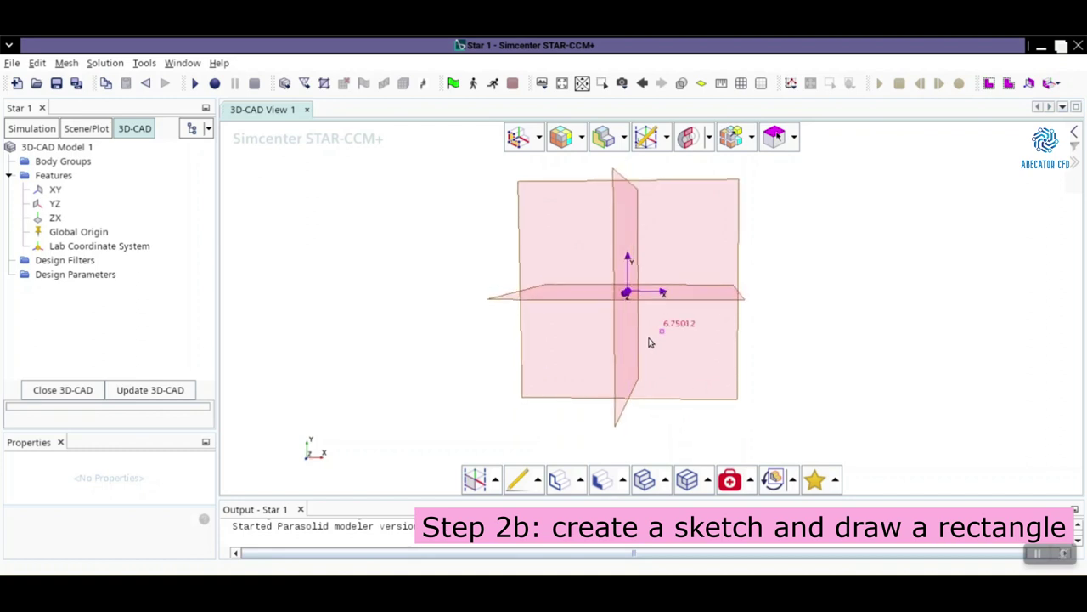
right_click(48, 193)
left_click(110, 246)
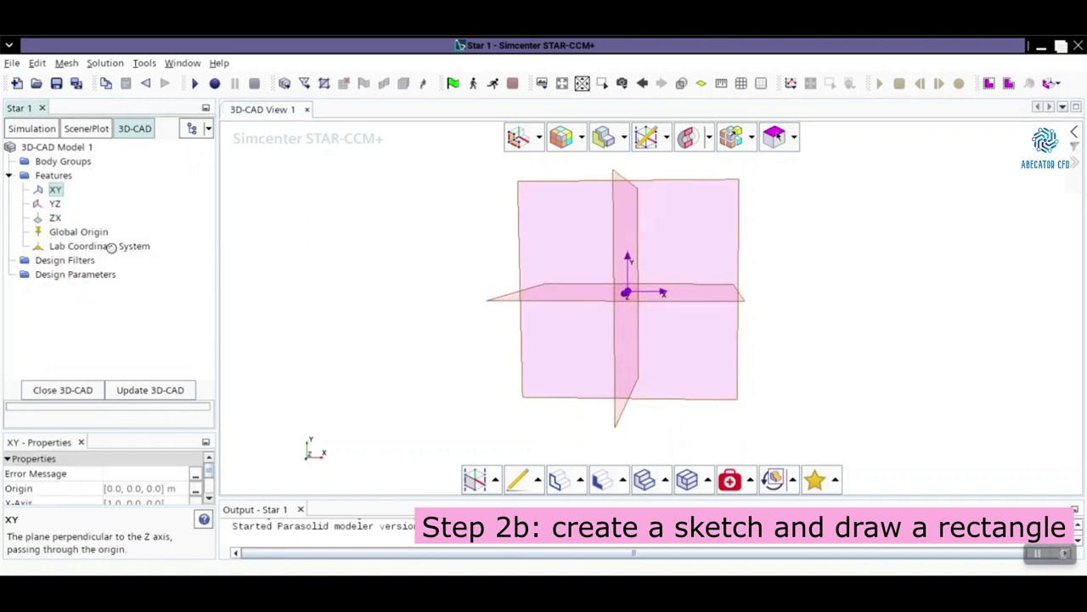
Draw a rectangle starting just left of the origin and select its left edge
left_click(102, 220)
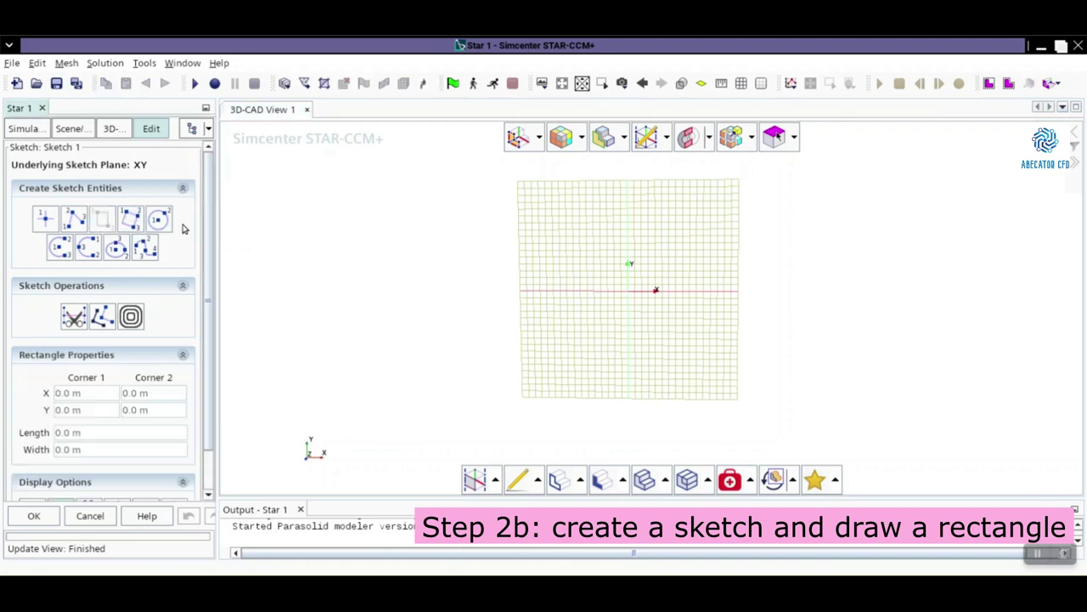
scroll(643, 297, "up", 2)
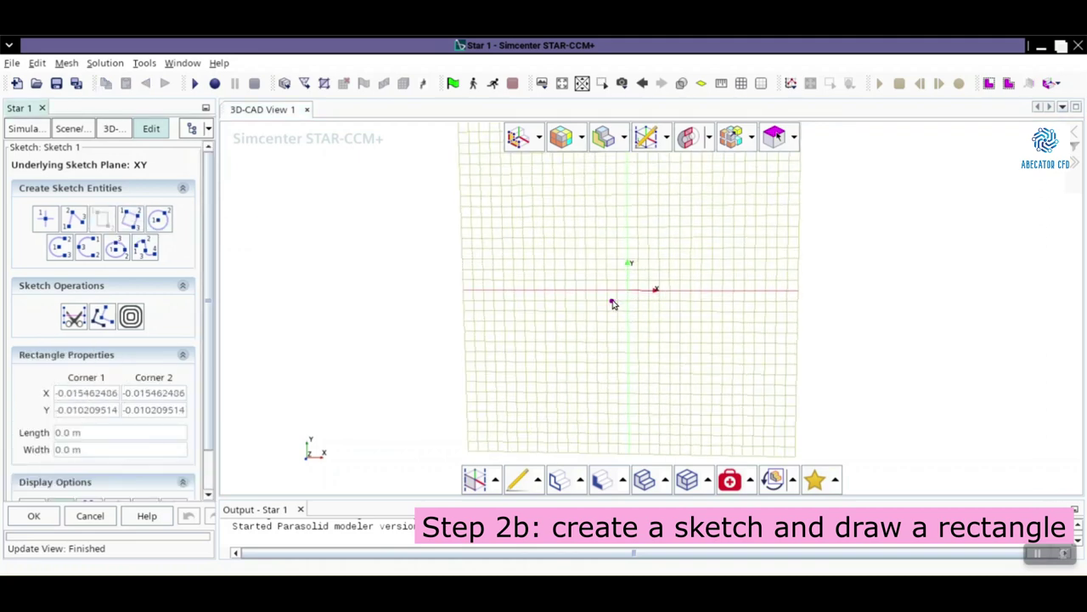
left_click_drag(612, 300, 766, 249)
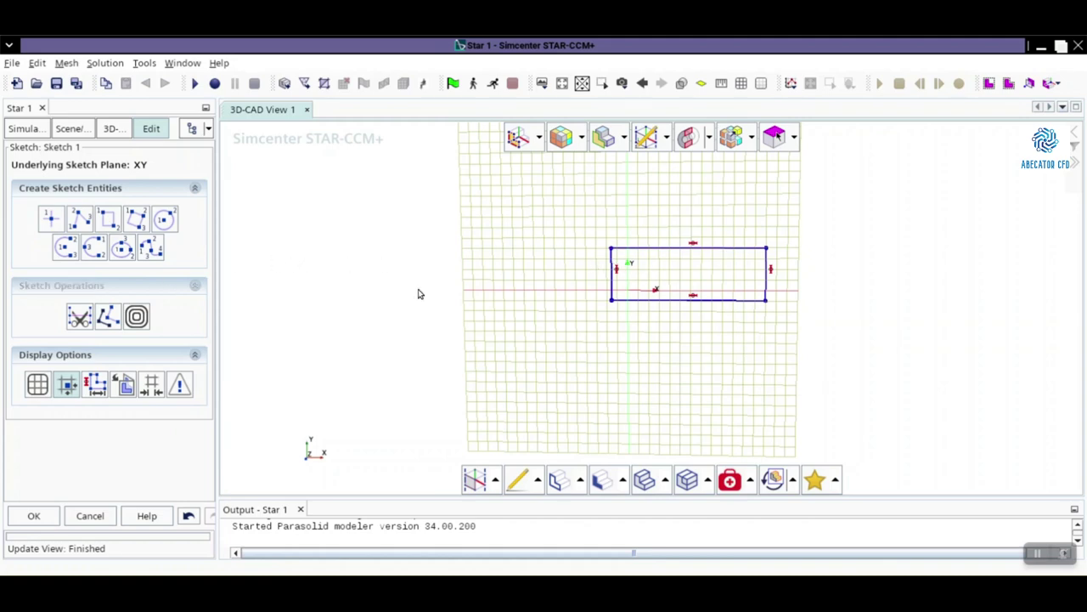
left_click(614, 274)
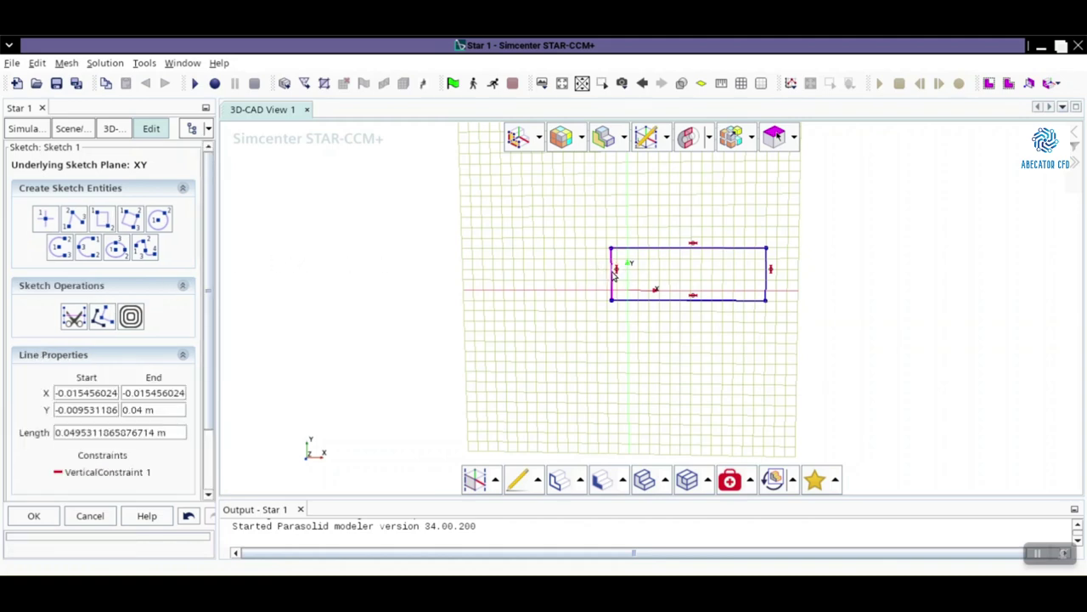
Dimension the rectangle's left edge to 0.05 m and its bottom edge to 0.5 m
right_click(615, 276)
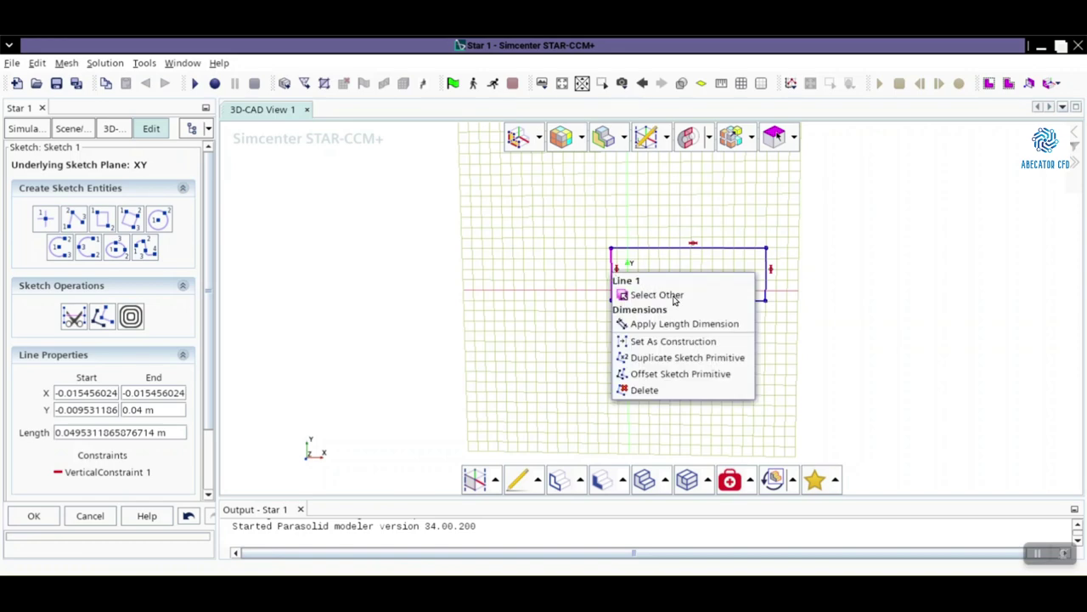
left_click(685, 324)
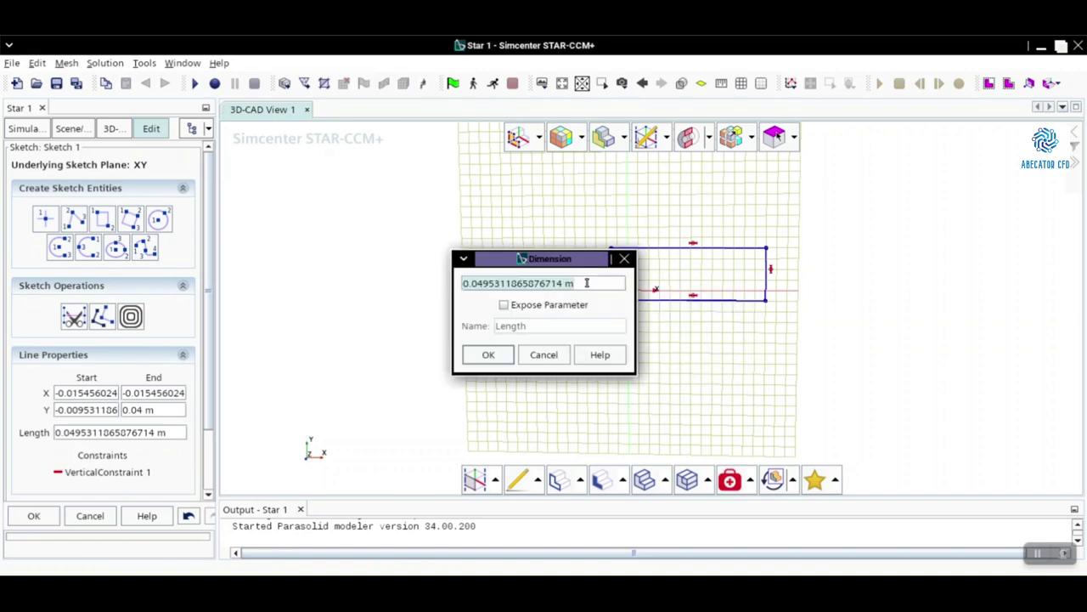
type("0.05")
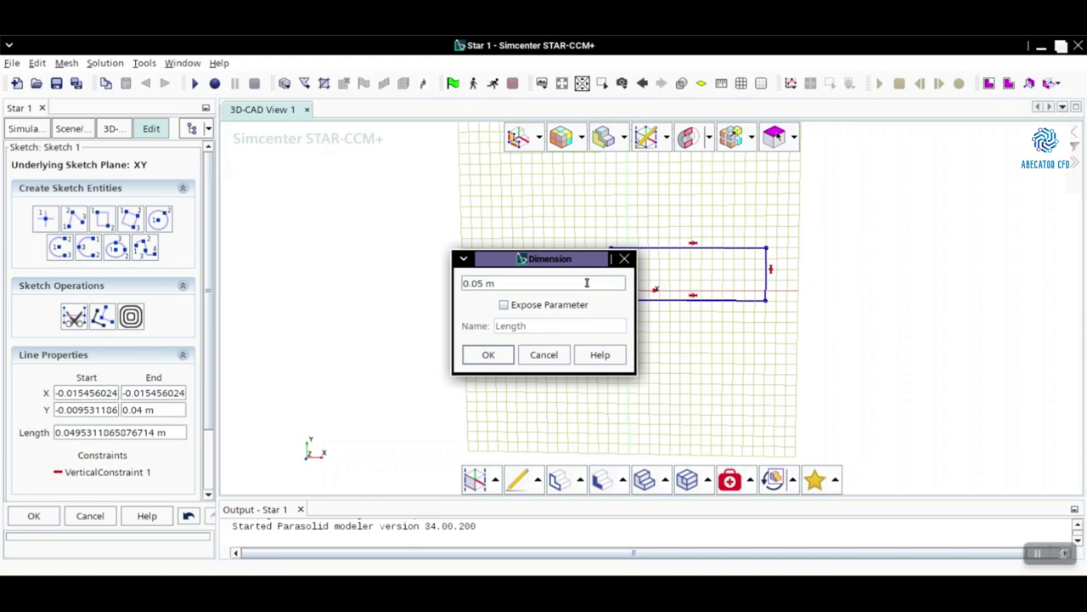
left_click(489, 354)
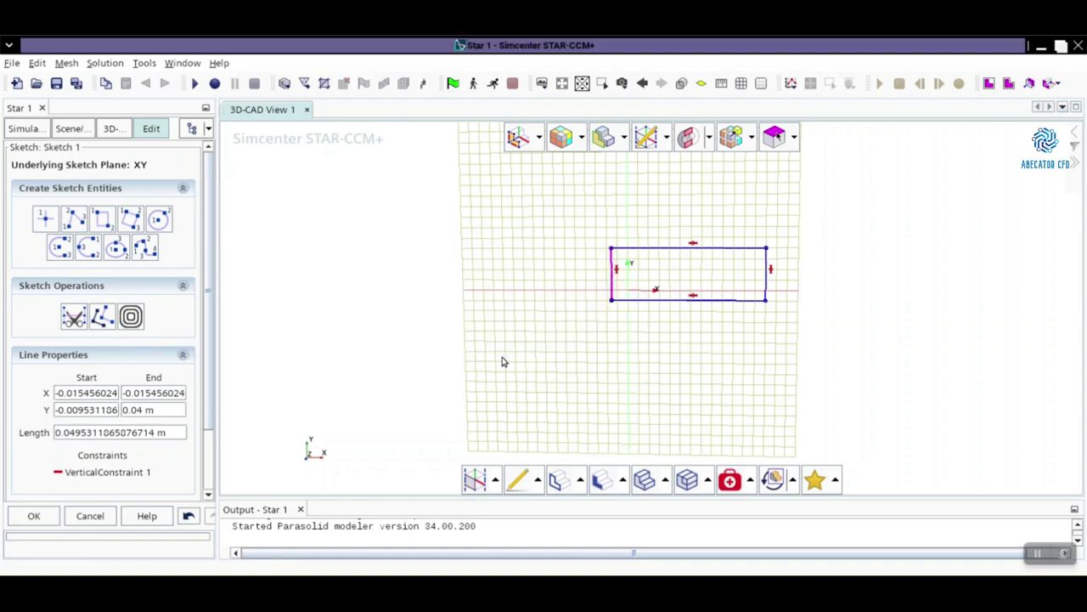
left_click(736, 304)
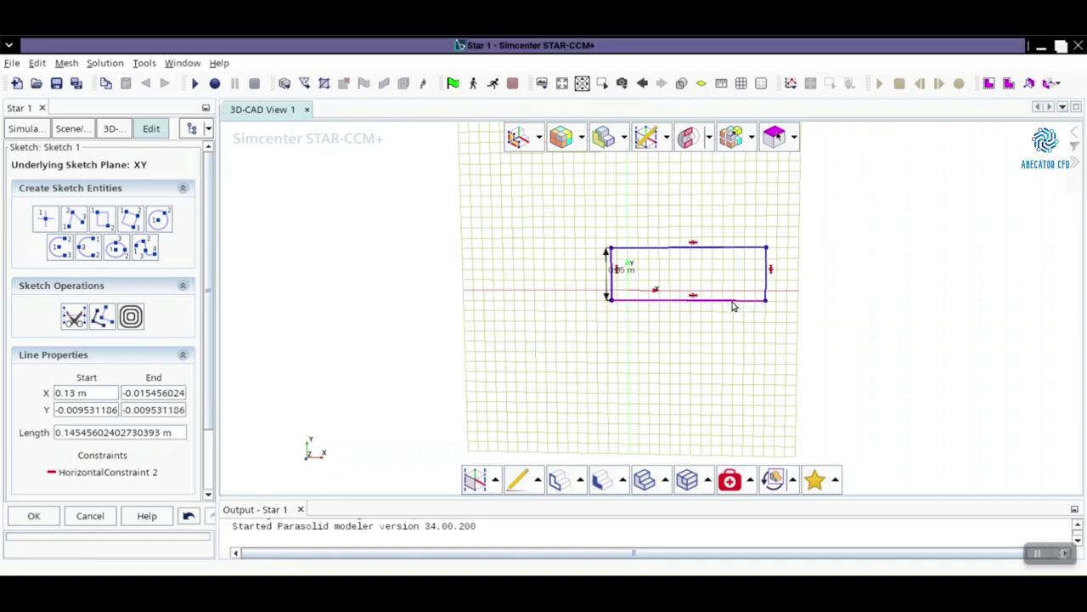
right_click(735, 307)
left_click(786, 353)
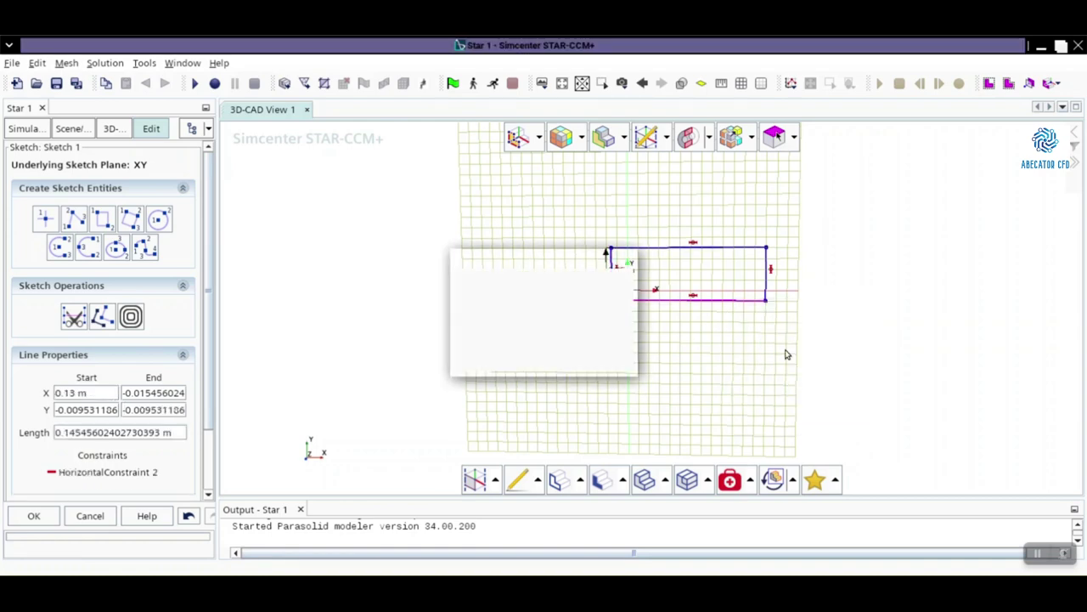
type("0.5")
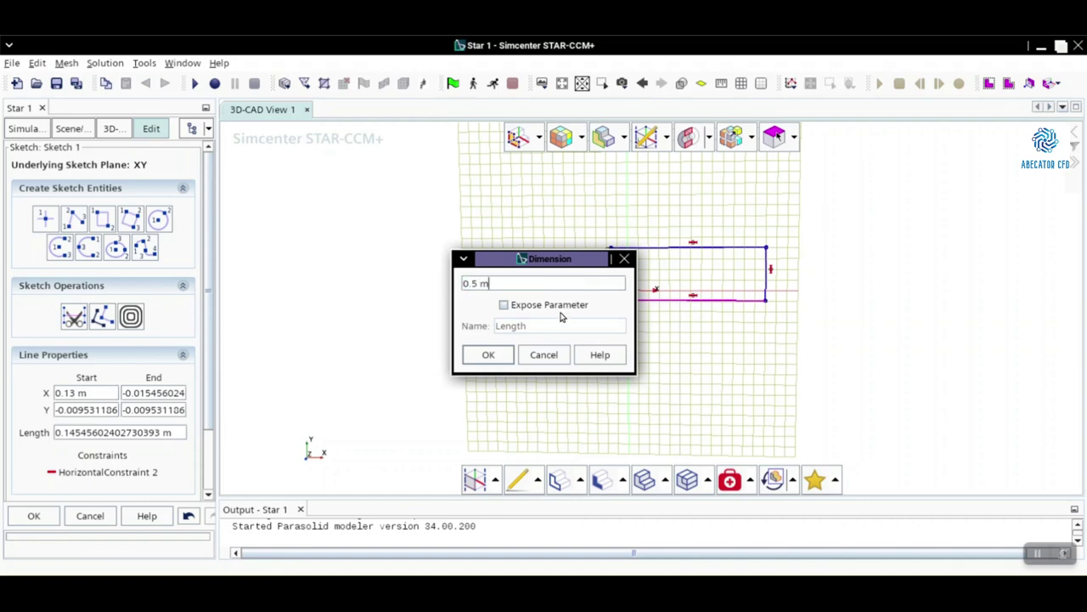
left_click(488, 354)
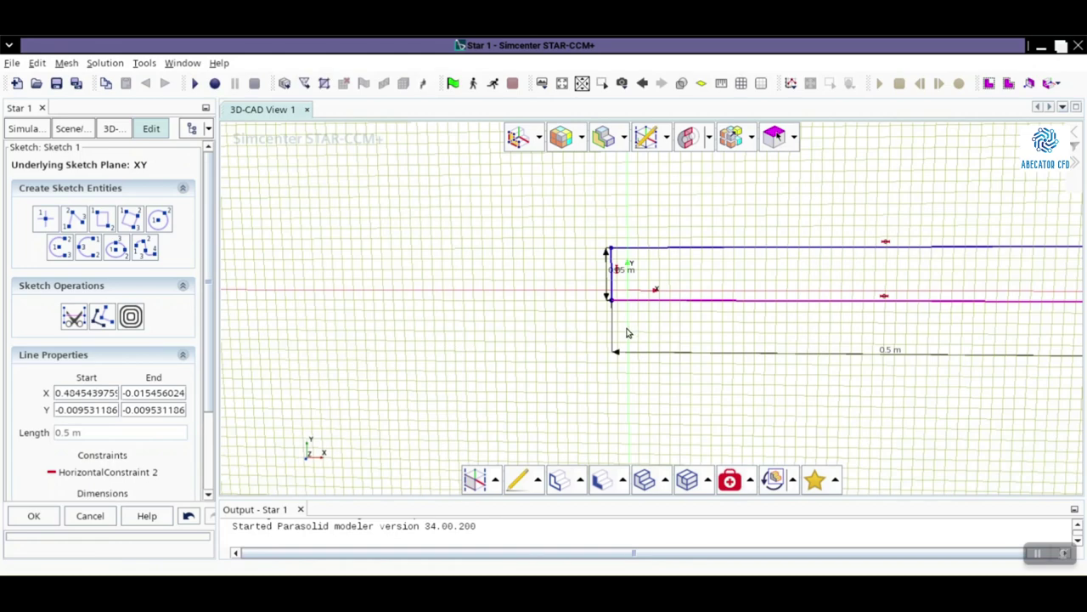
Place the bottom-left corner at X 0, Y 0 and finish Sketch 1
scroll(614, 311, "up", 1)
scroll(621, 310, "up", 2)
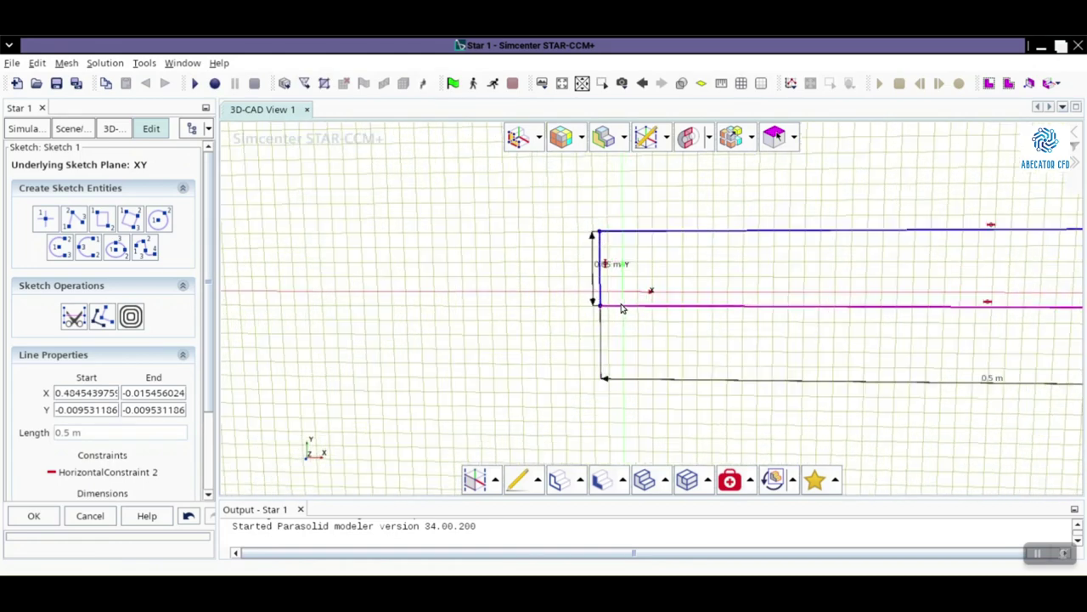
left_click(600, 307)
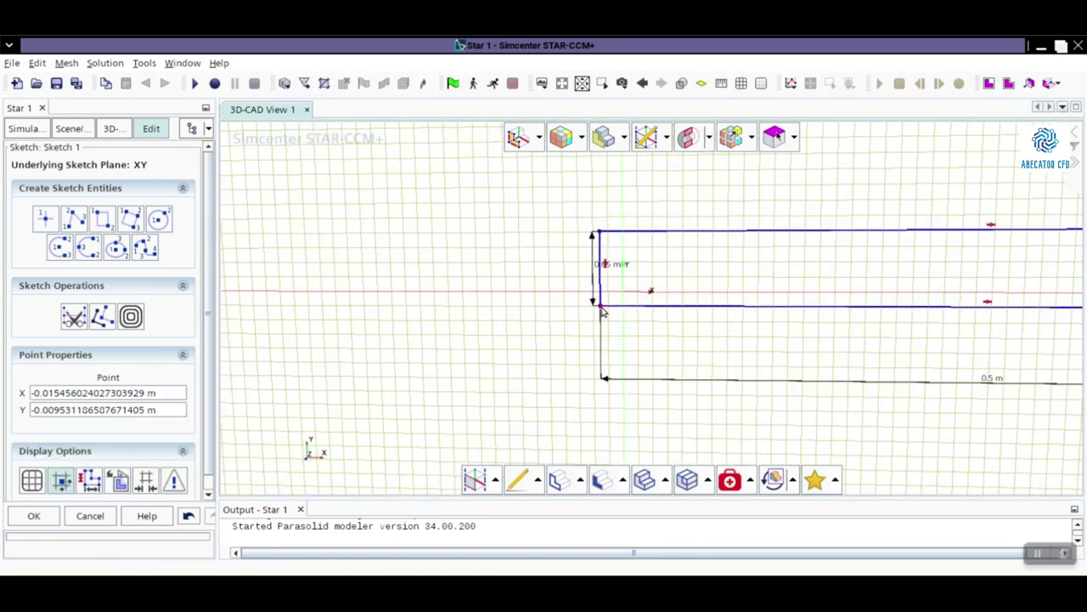
left_click(161, 391)
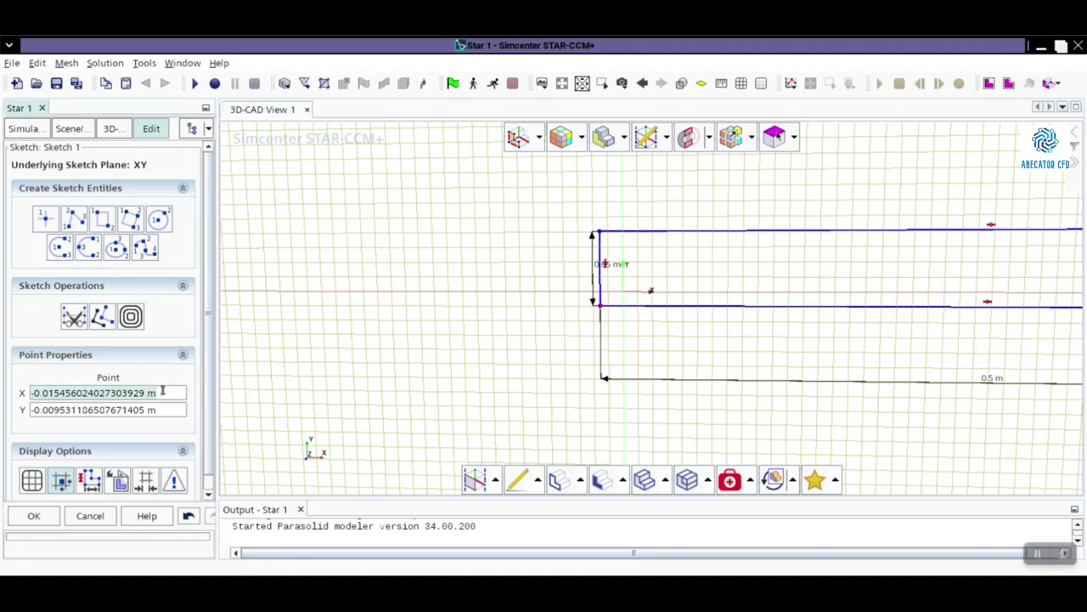
type("0")
left_click(165, 408)
type("0")
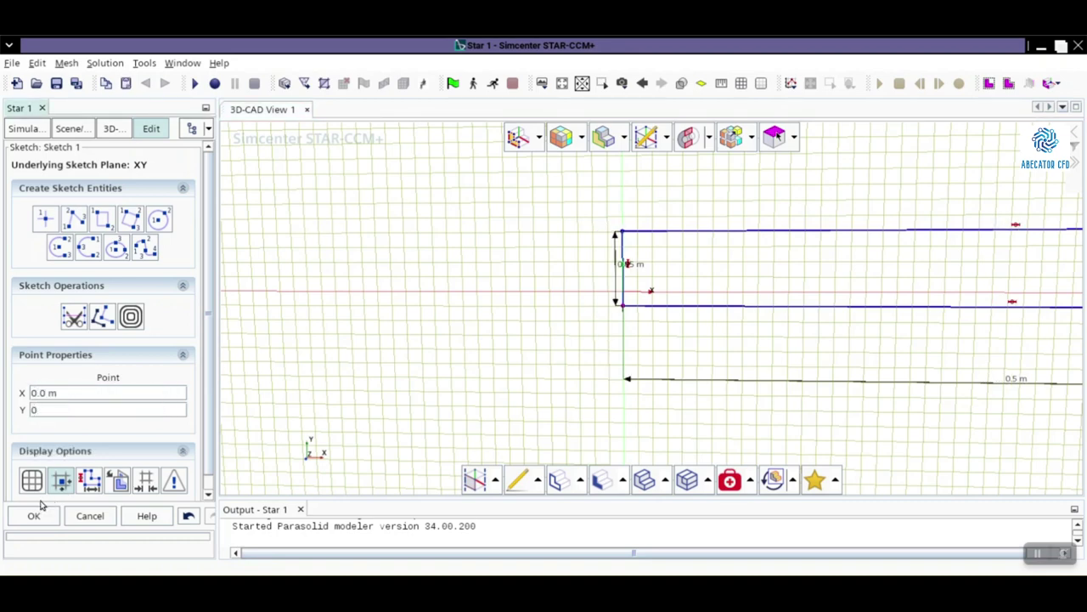
left_click(34, 515)
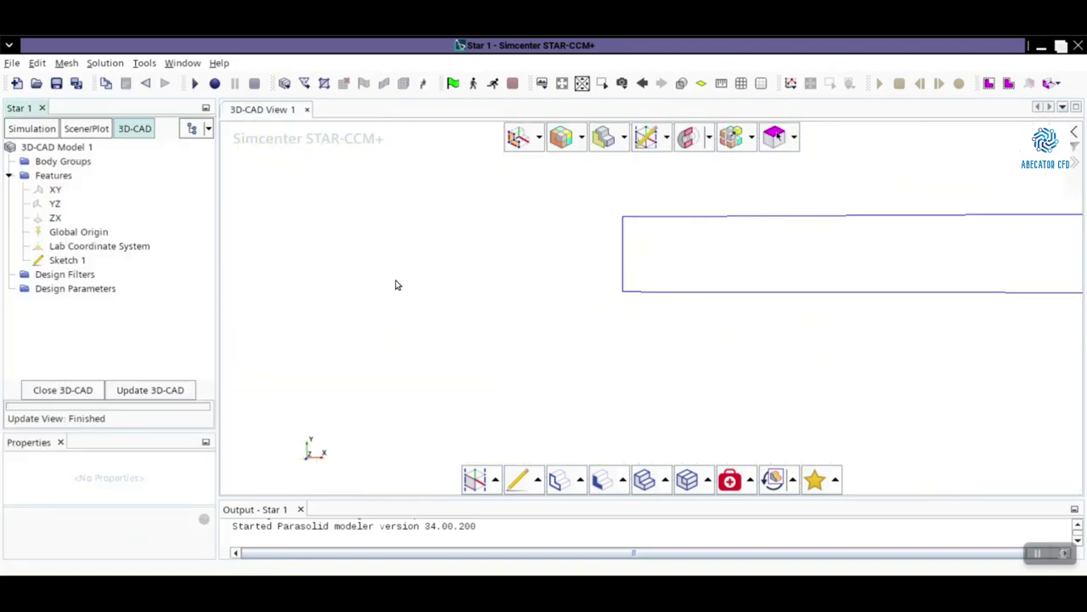
left_click(562, 86)
Extrude Sketch 1 by 0.1 m into a solid block, creating Extrude 1
left_click(72, 262)
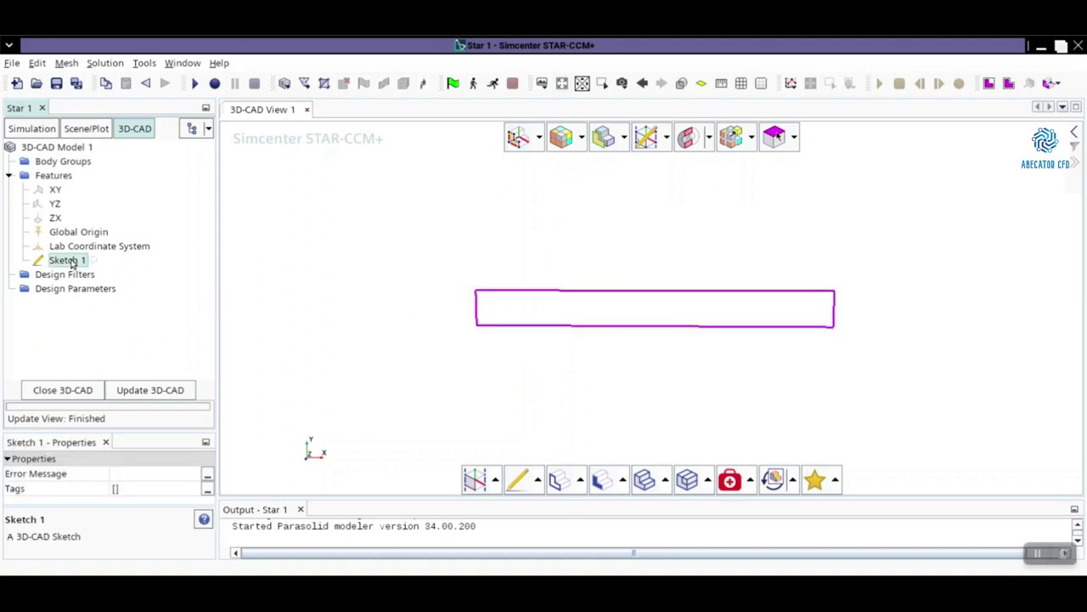
right_click(73, 263)
left_click(85, 257)
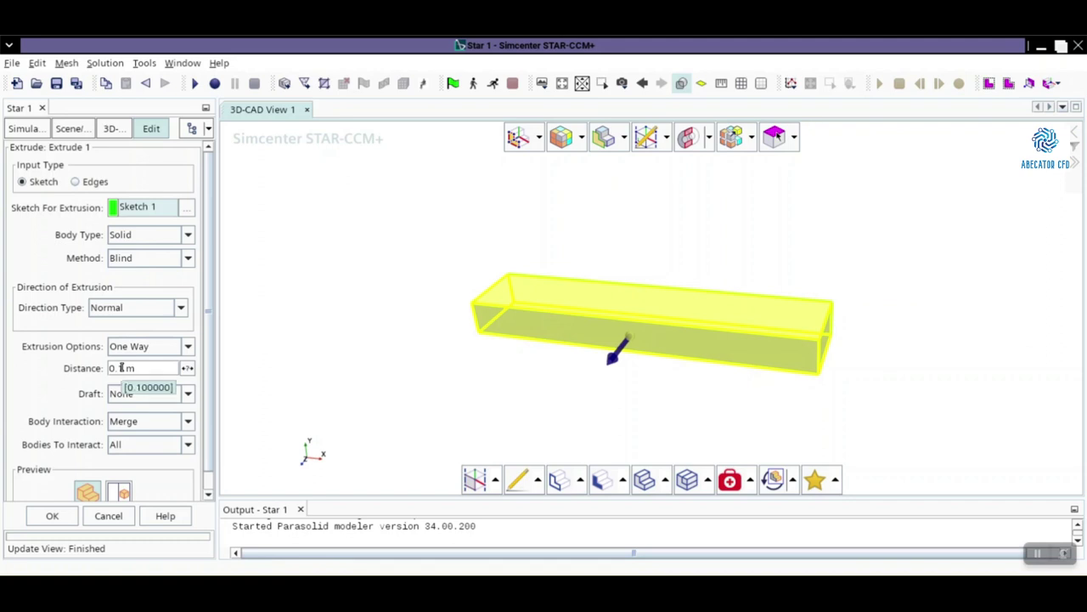
left_click(52, 516)
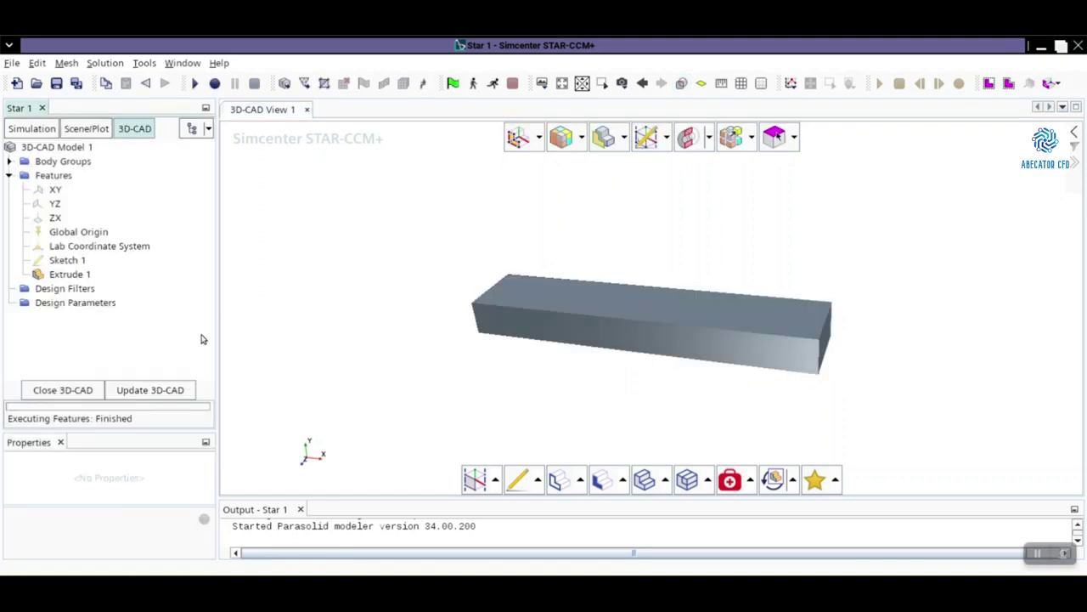
Rename one end face of Body 1 to Inlet
left_click(10, 162)
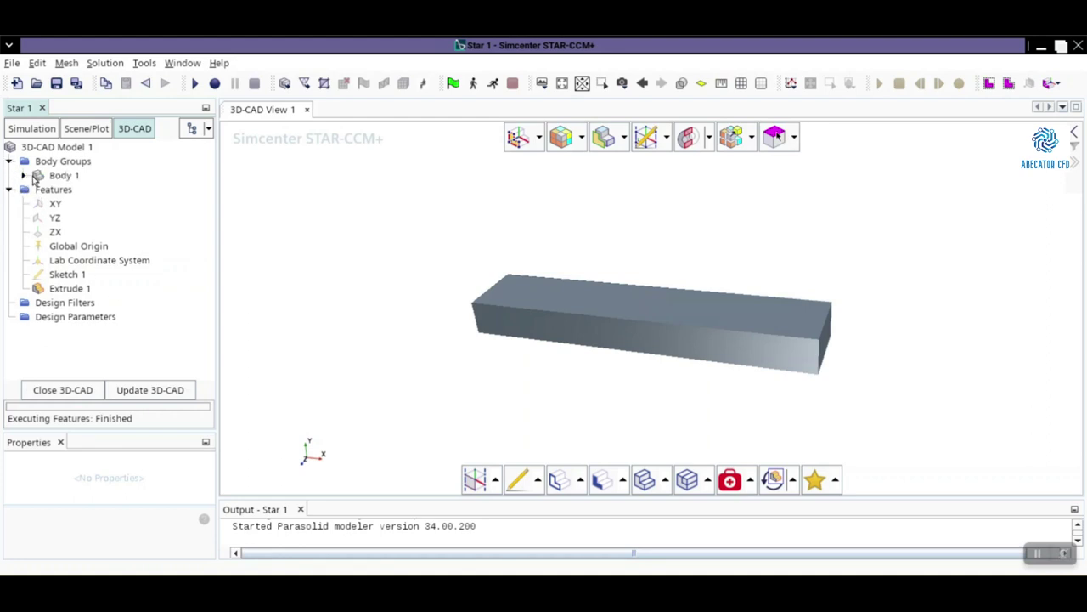
left_click(23, 175)
left_click_drag(553, 317, 492, 355)
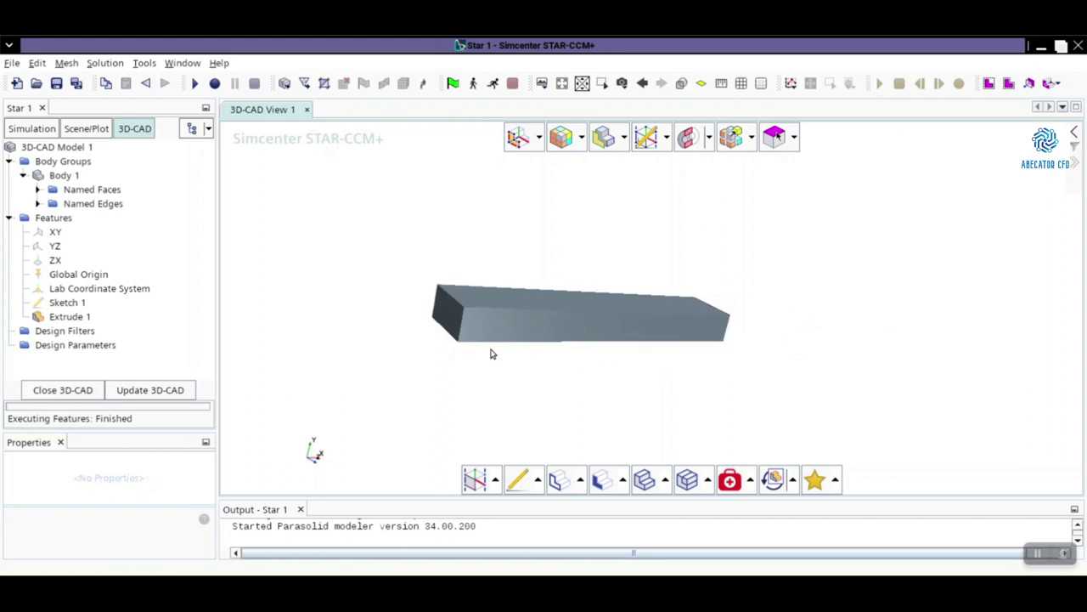
right_click(449, 320)
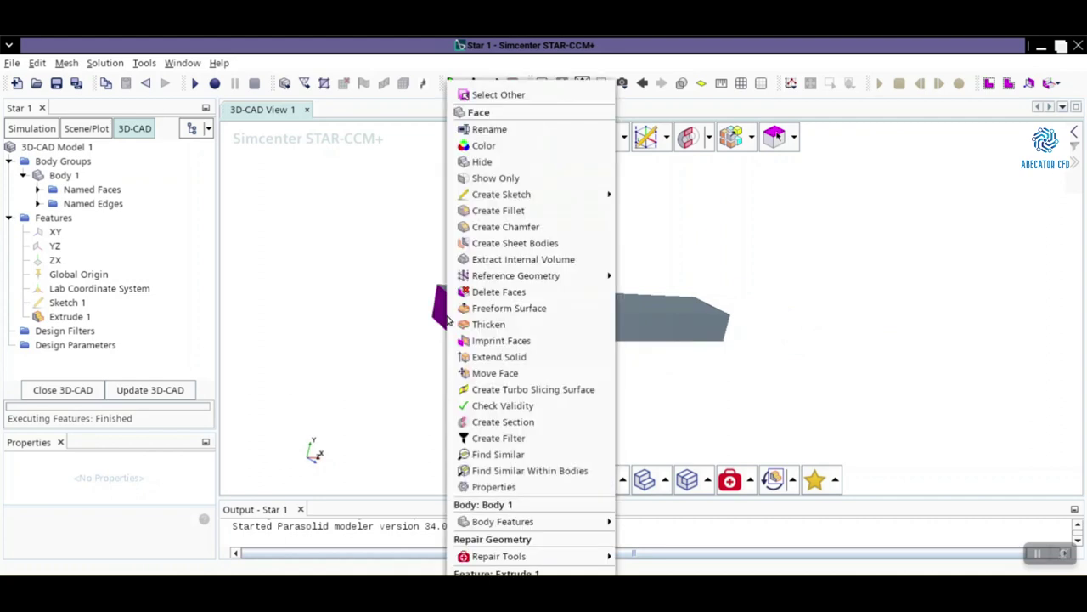
left_click(506, 129)
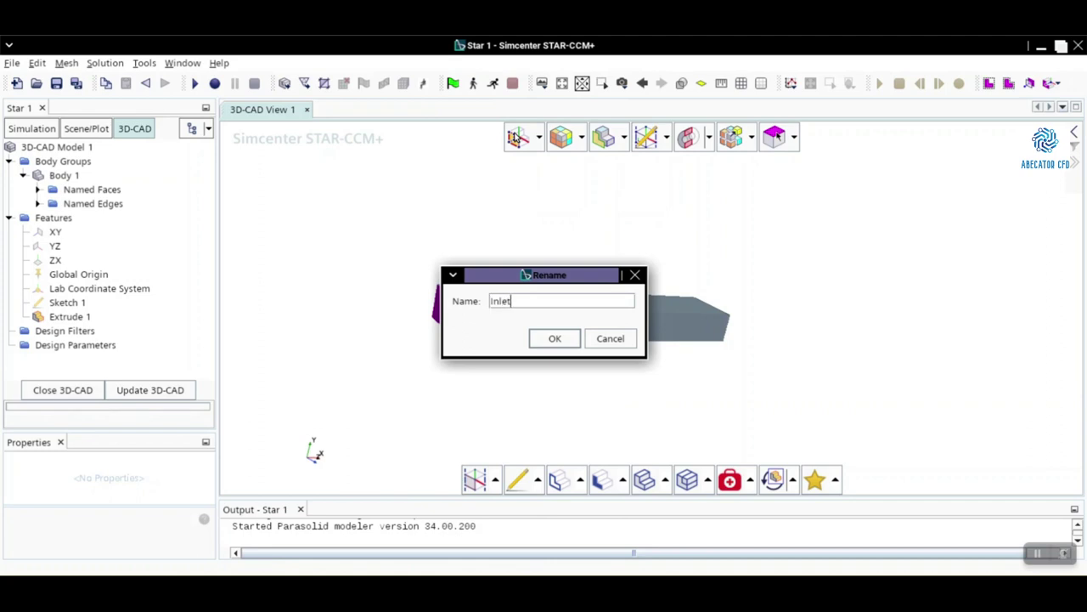
left_click(555, 339)
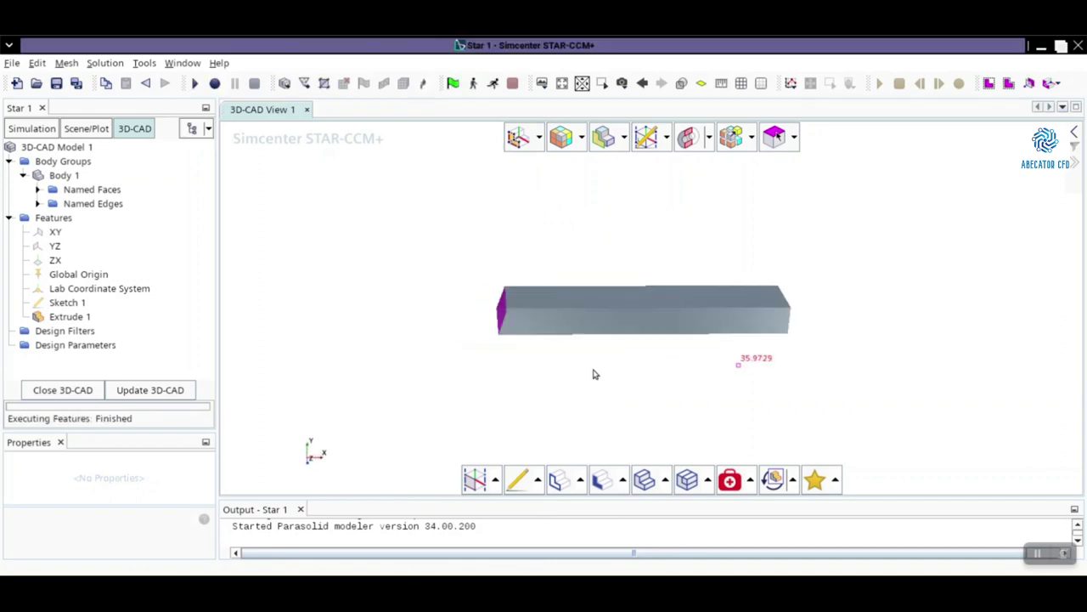
Rename the opposite end face to Outlet
left_click_drag(594, 373, 954, 286)
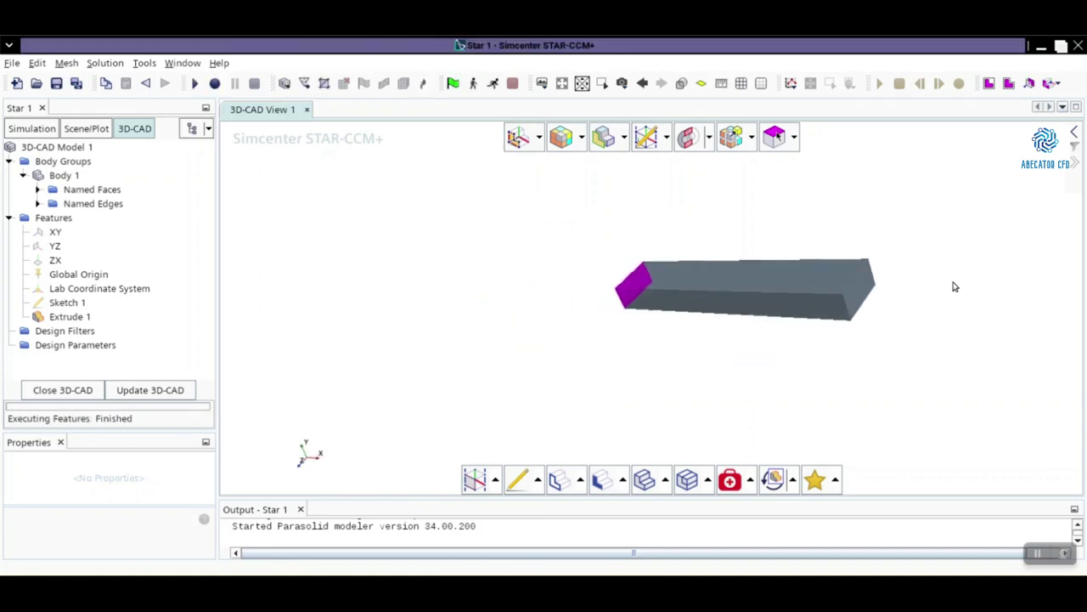
right_click(858, 295)
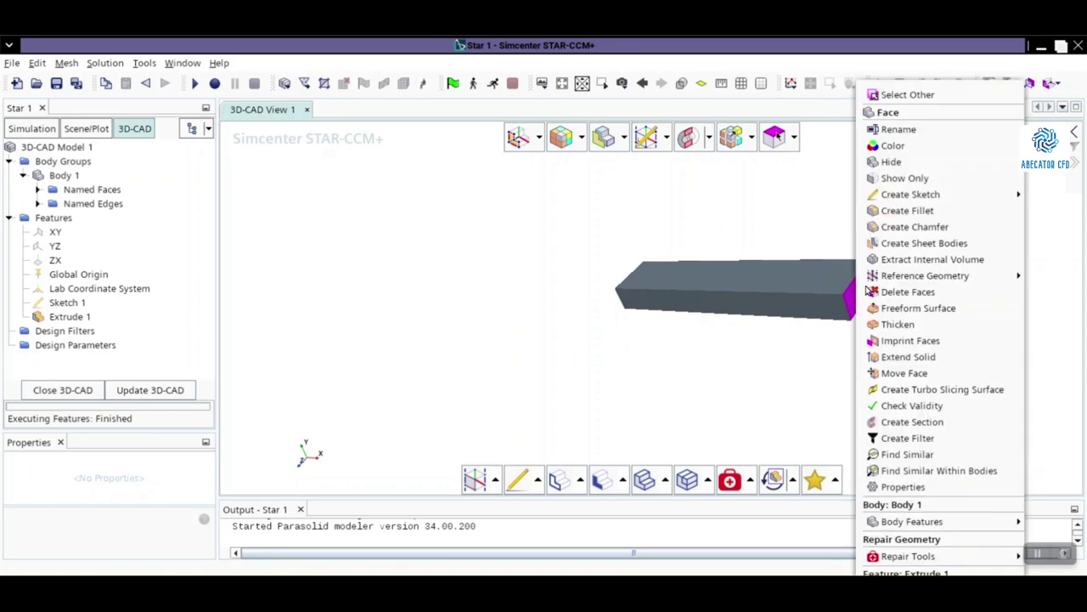
left_click(901, 132)
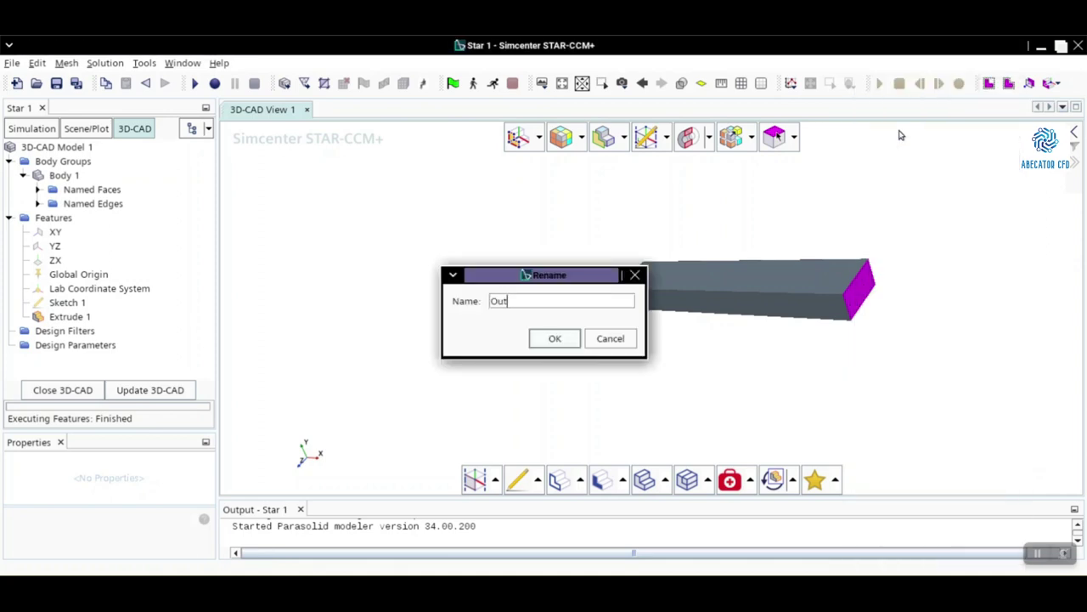
type("Outlet")
key("Return")
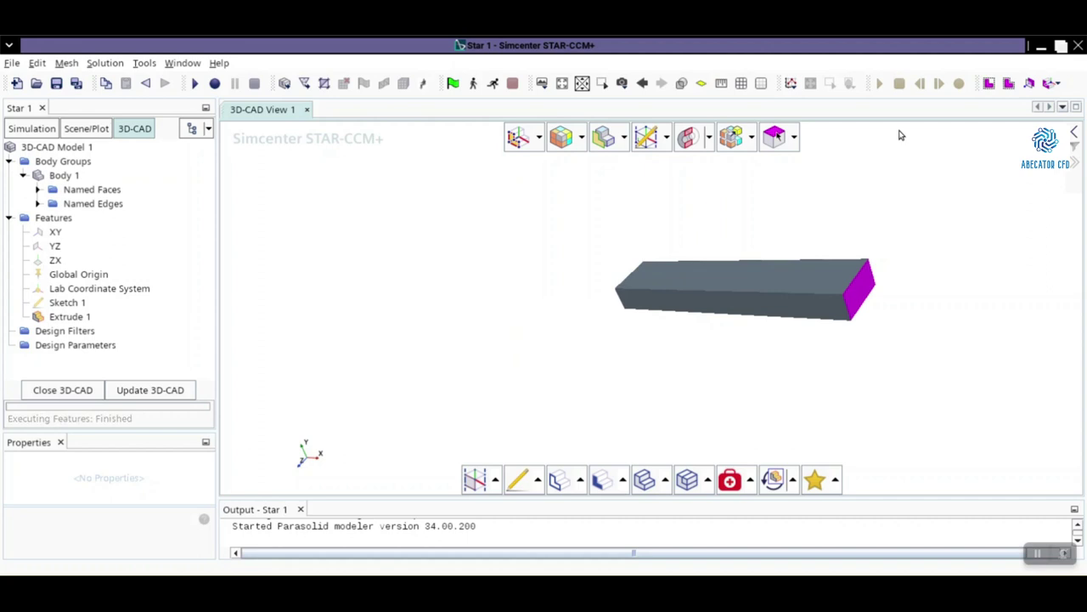
Rename the Default named face group to Walls
left_click(37, 190)
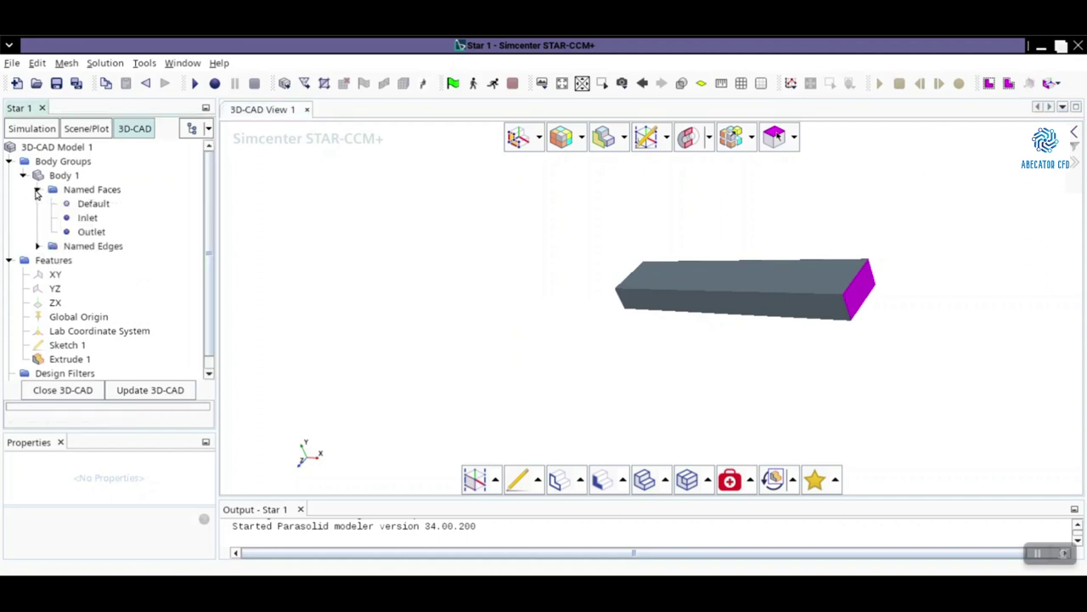
left_click(95, 205)
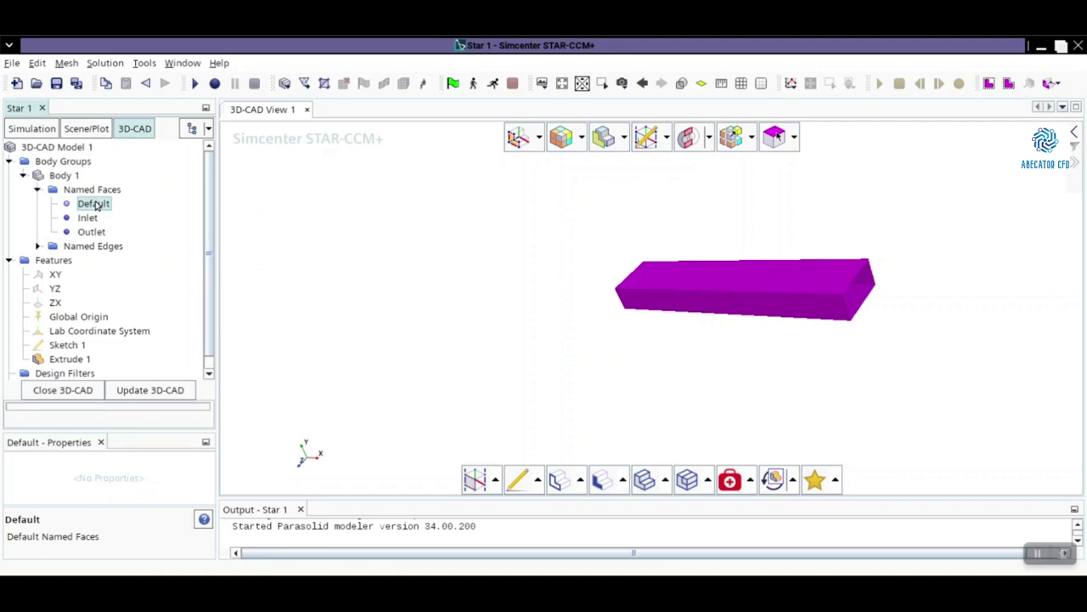
left_click(96, 204)
left_click(85, 219)
right_click(92, 206)
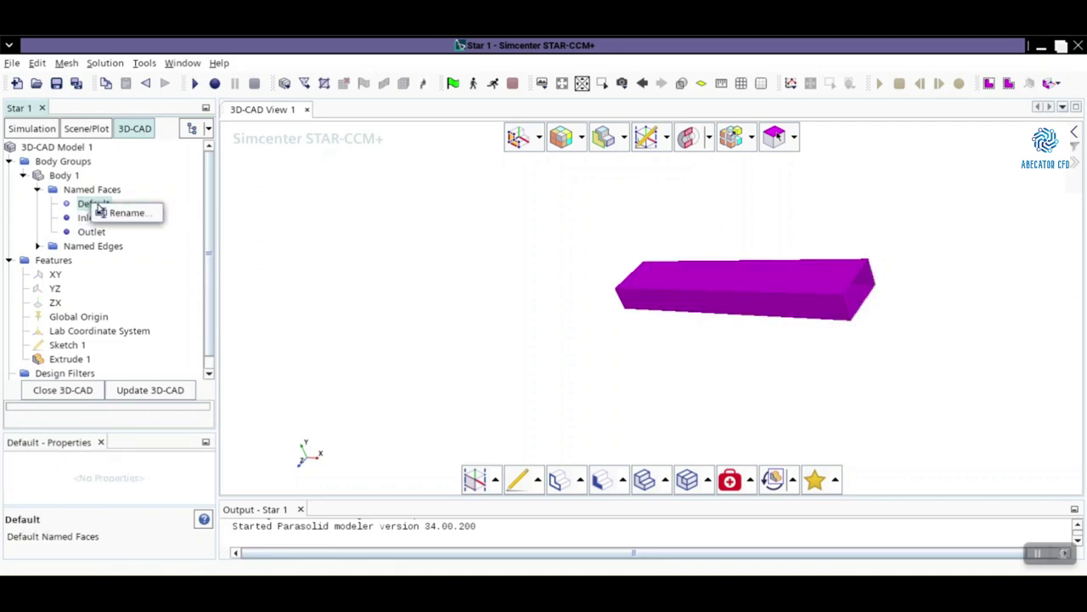
left_click(110, 212)
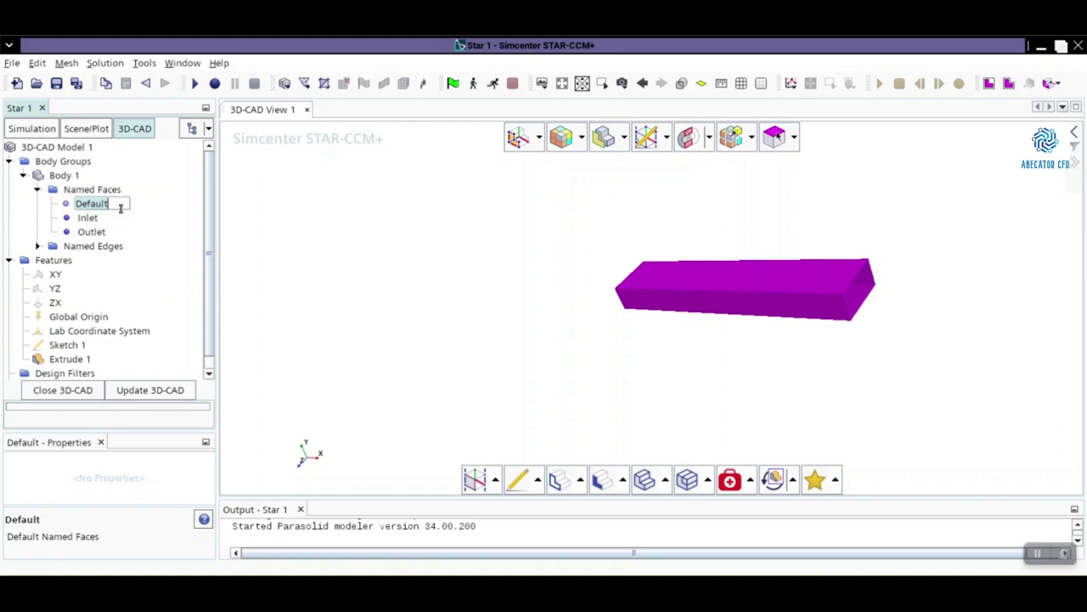
type("Walls")
key("Return")
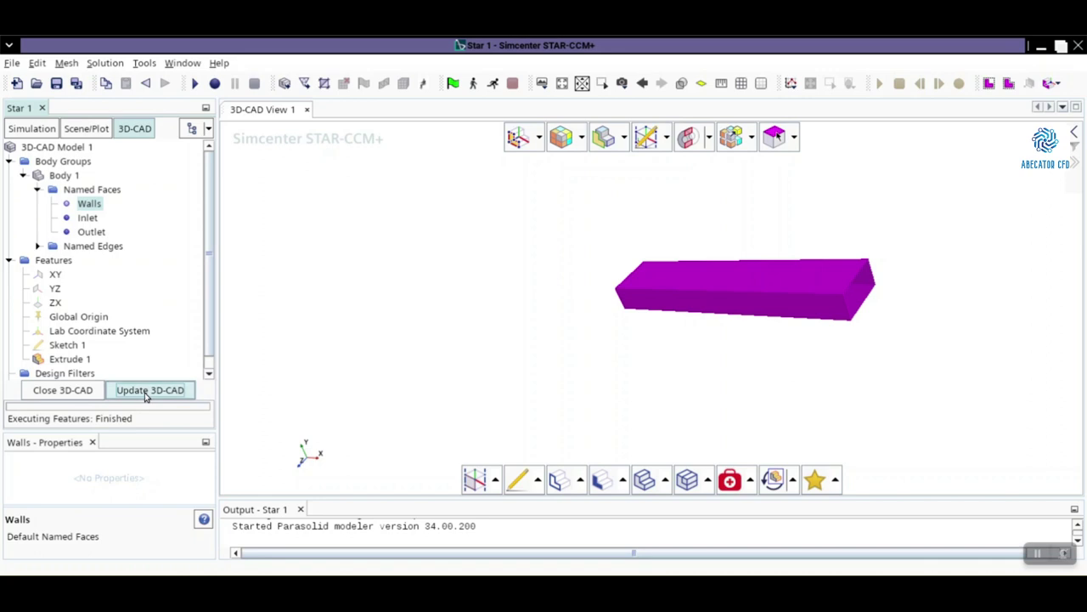
Close 3D-CAD and create a new geometry part from 3D-CAD Model 1
left_click(65, 390)
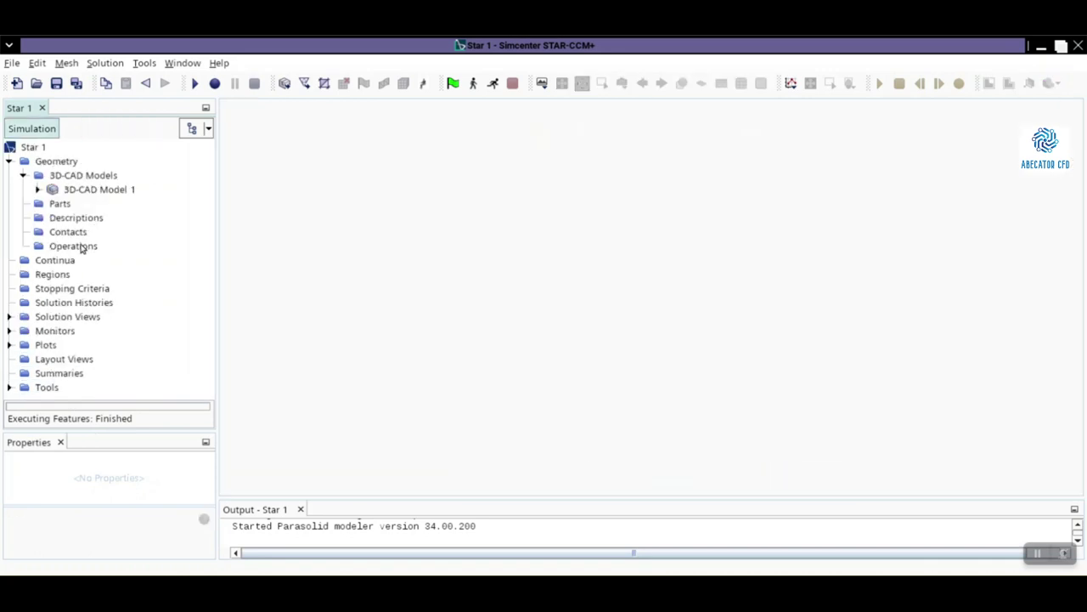
right_click(99, 190)
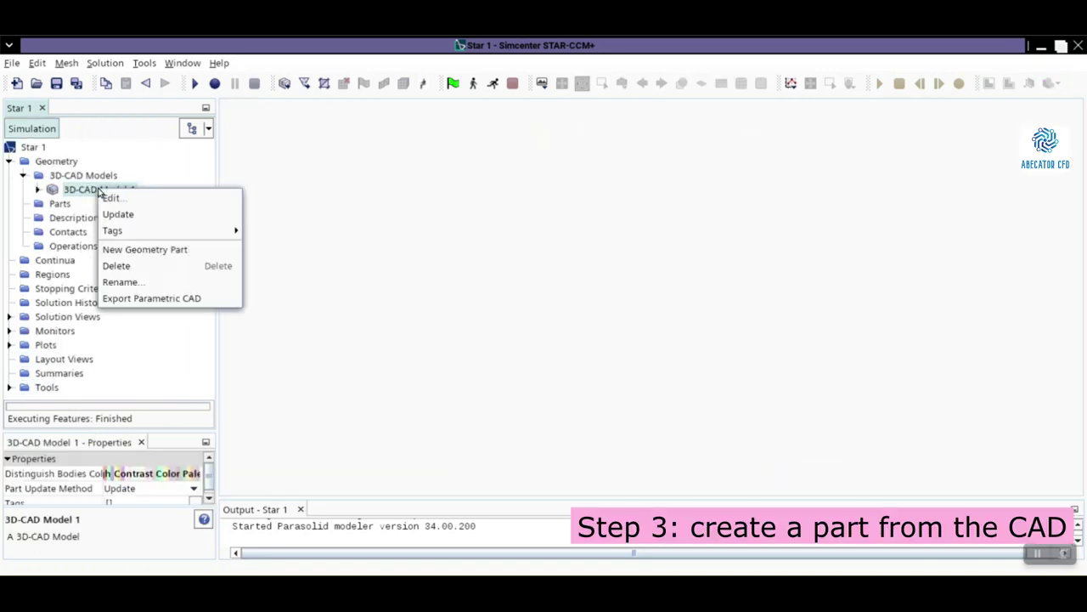
left_click(141, 250)
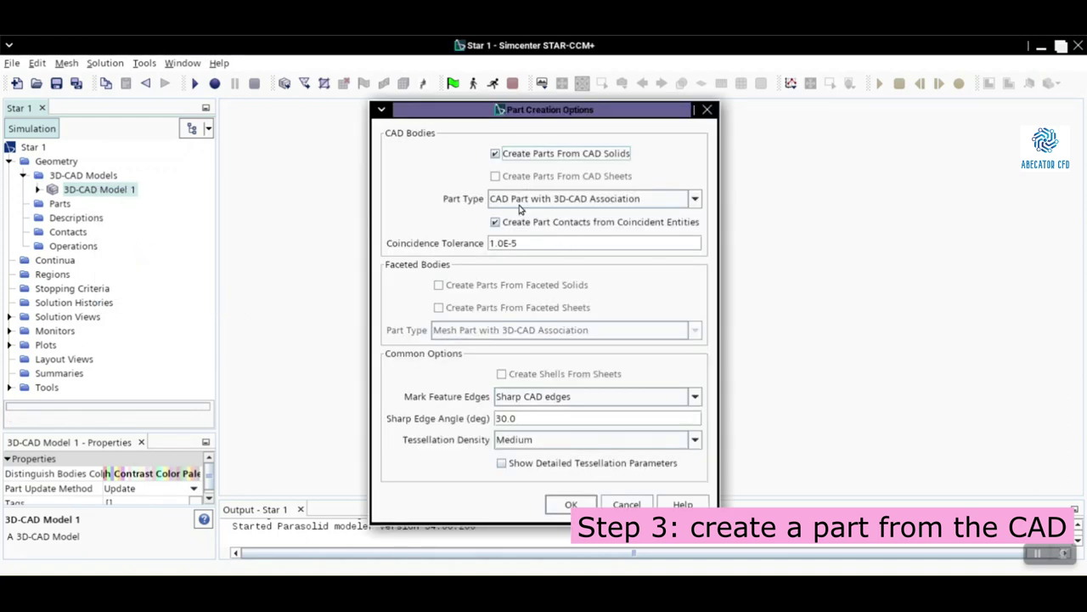
left_click(571, 505)
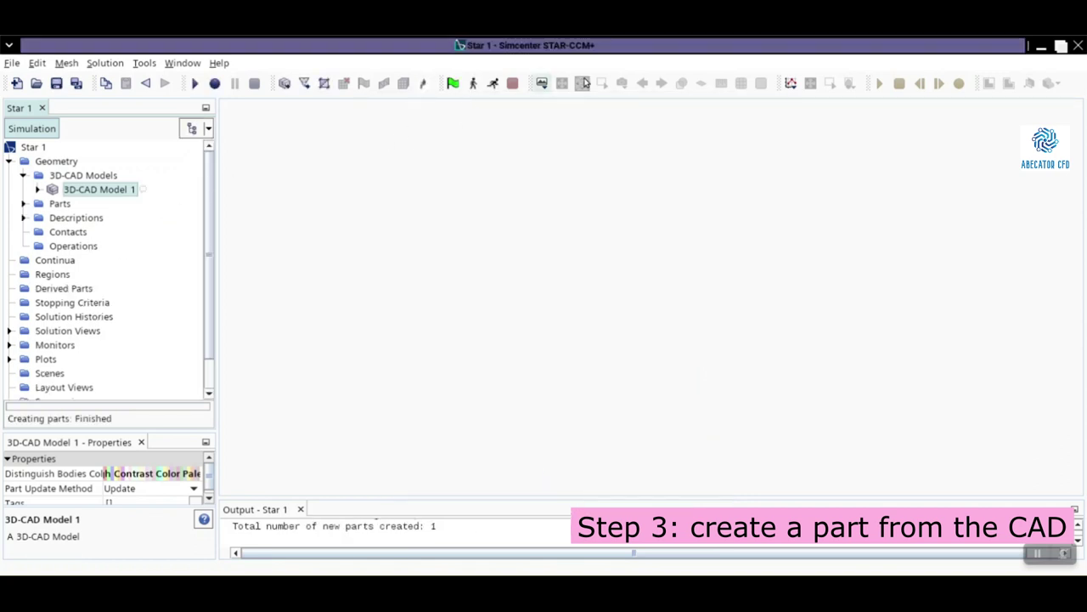
Show the part in Geometry Scene 1 and check its Inlet, Outlet and Walls surfaces
left_click(541, 83)
left_click(571, 103)
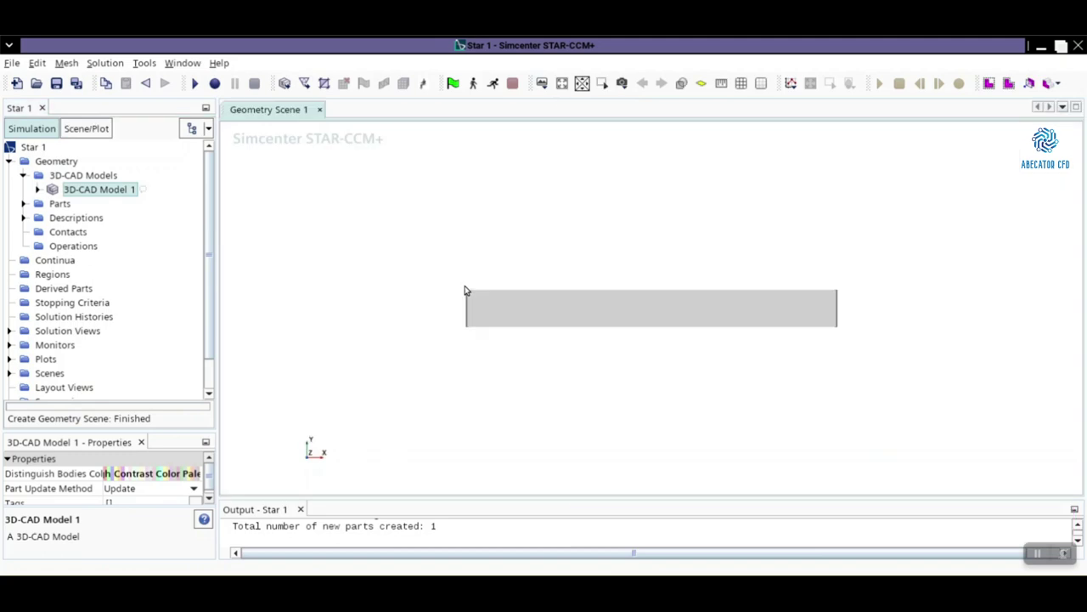
left_click_drag(501, 328, 439, 399)
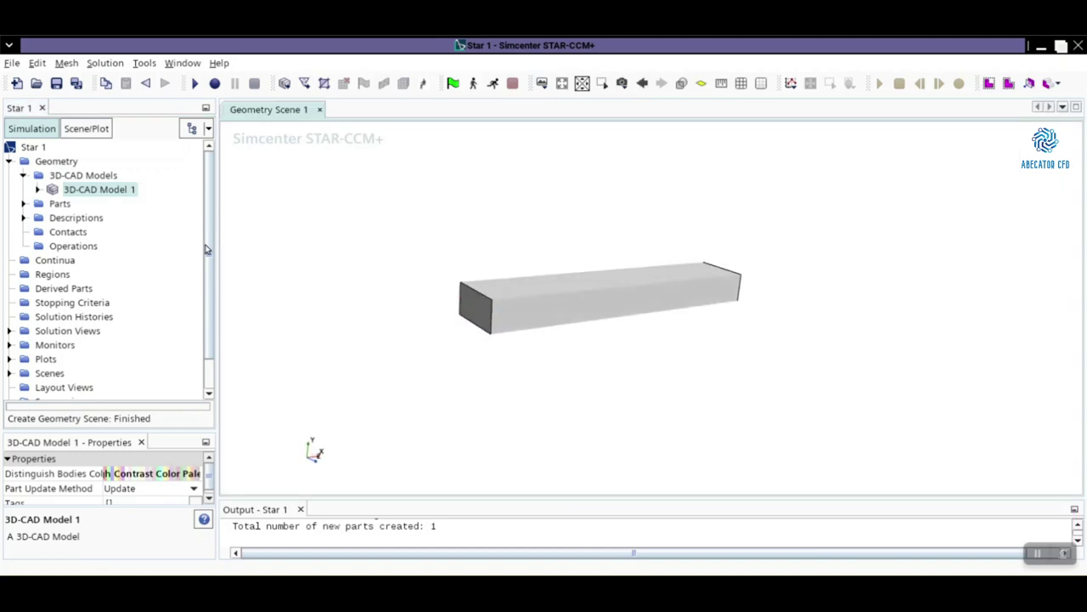
left_click(24, 204)
left_click(37, 217)
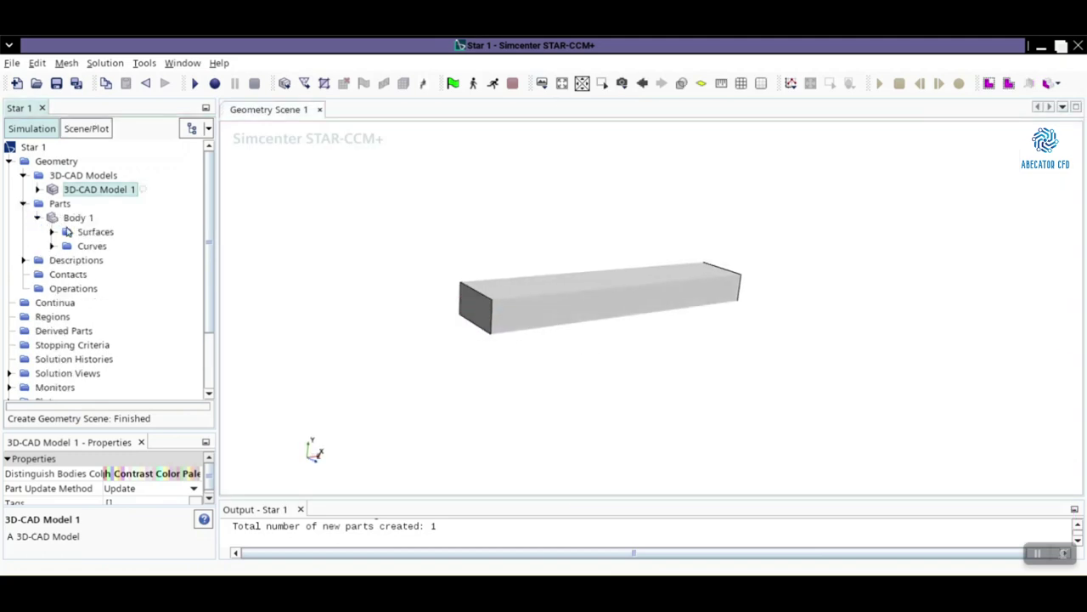
left_click(52, 231)
left_click(98, 246)
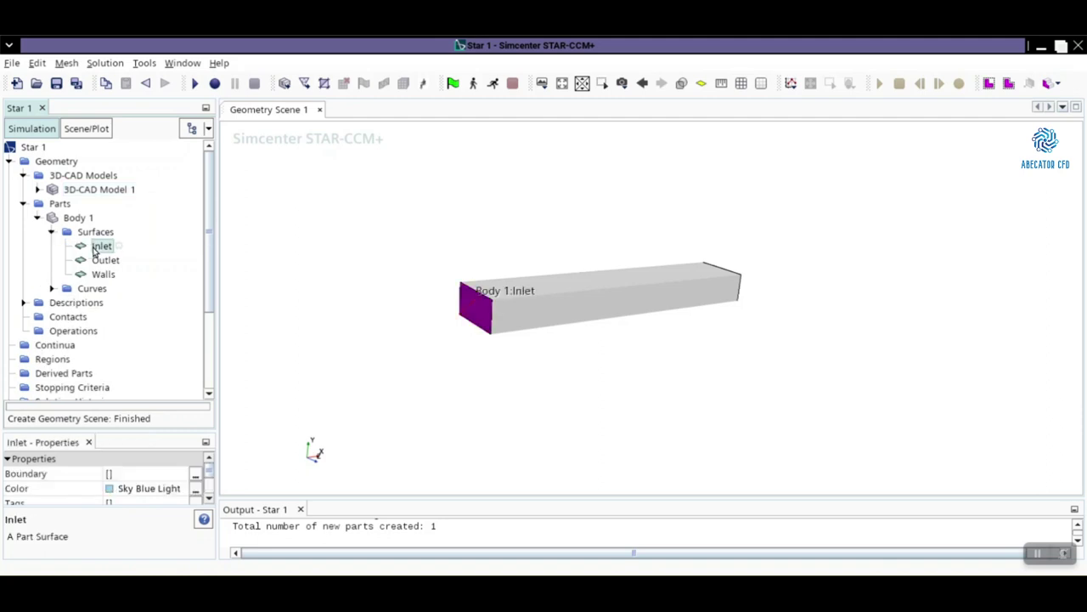
left_click(105, 261)
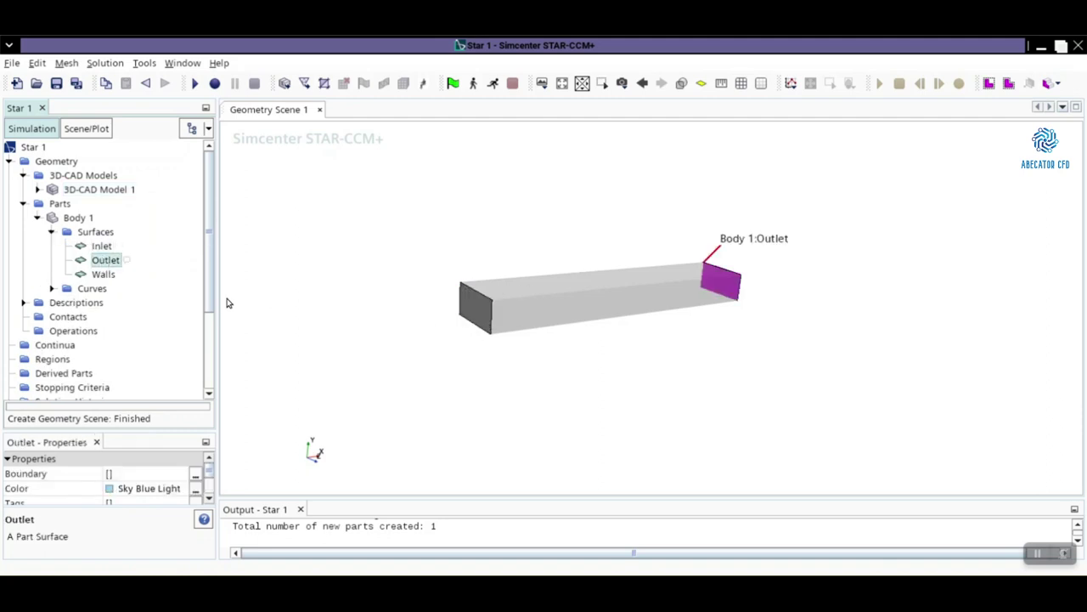
left_click(102, 274)
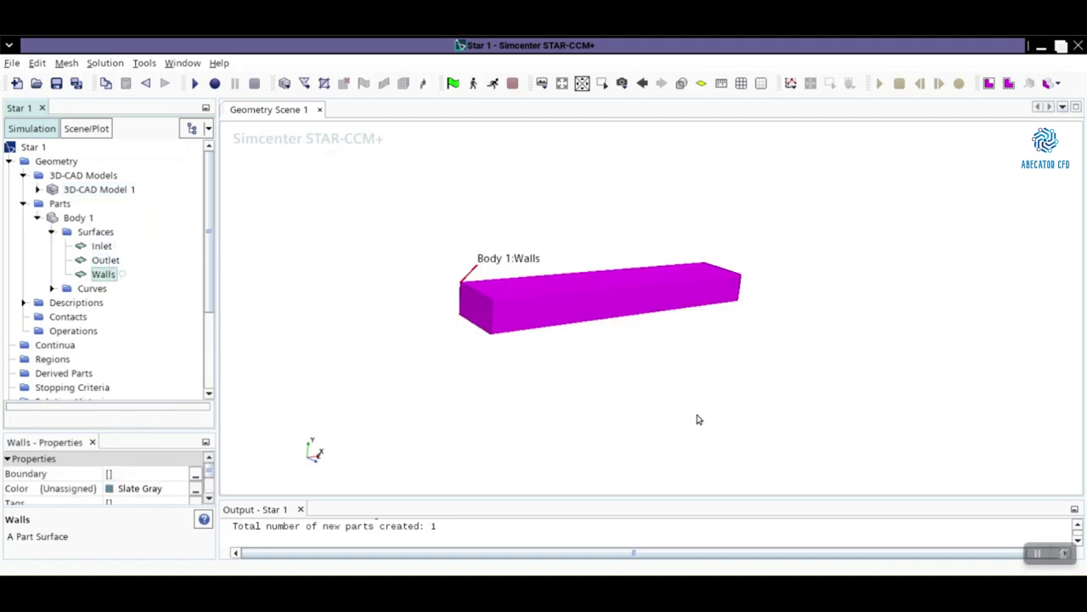
key("Left")
key("Left")
key("Left")
key("Left")
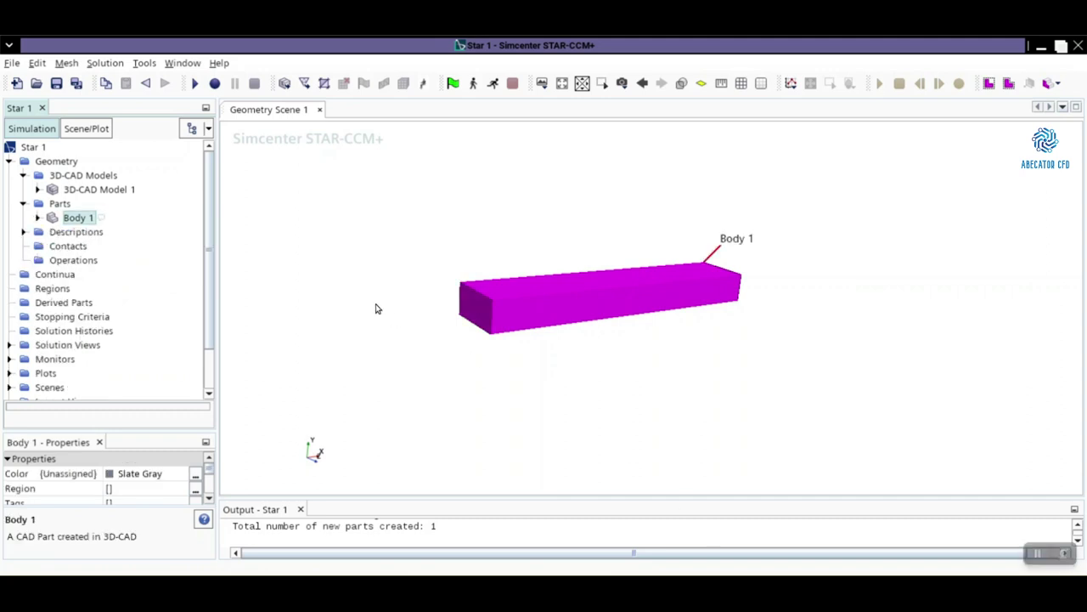
right_click(79, 220)
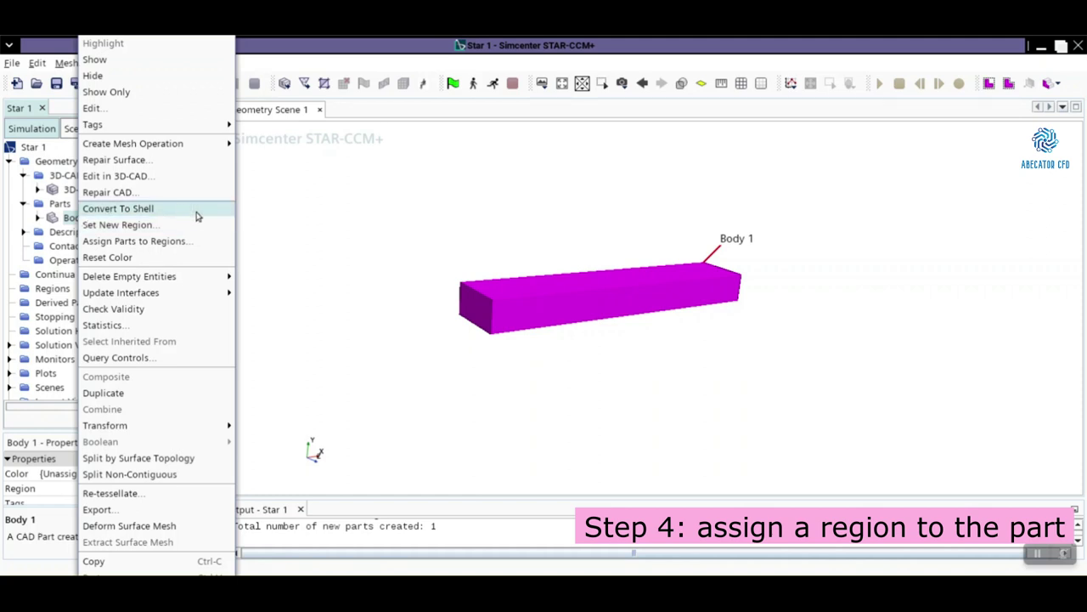
Assign Body 1 to a new region named Fluid with one boundary per part surface
left_click(157, 244)
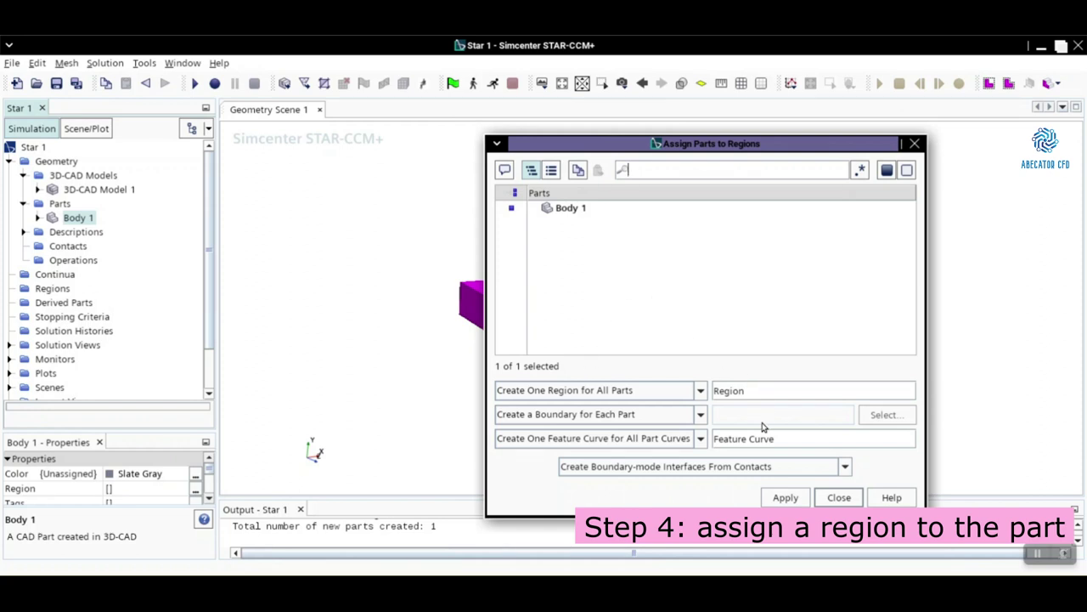
left_click(759, 392)
key("ctrl+a")
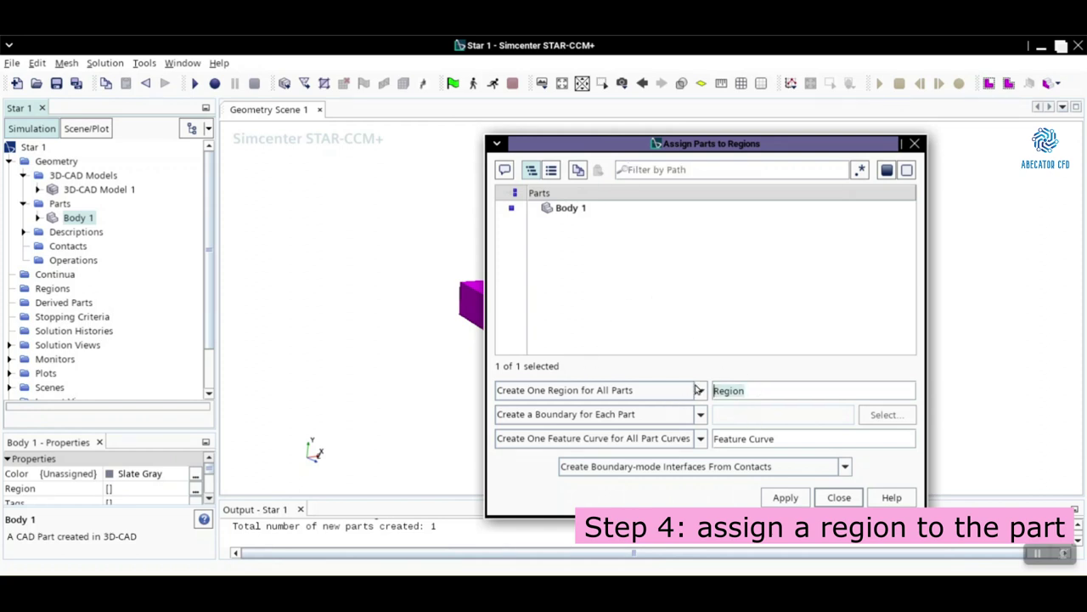
type("Fluid")
left_click(582, 417)
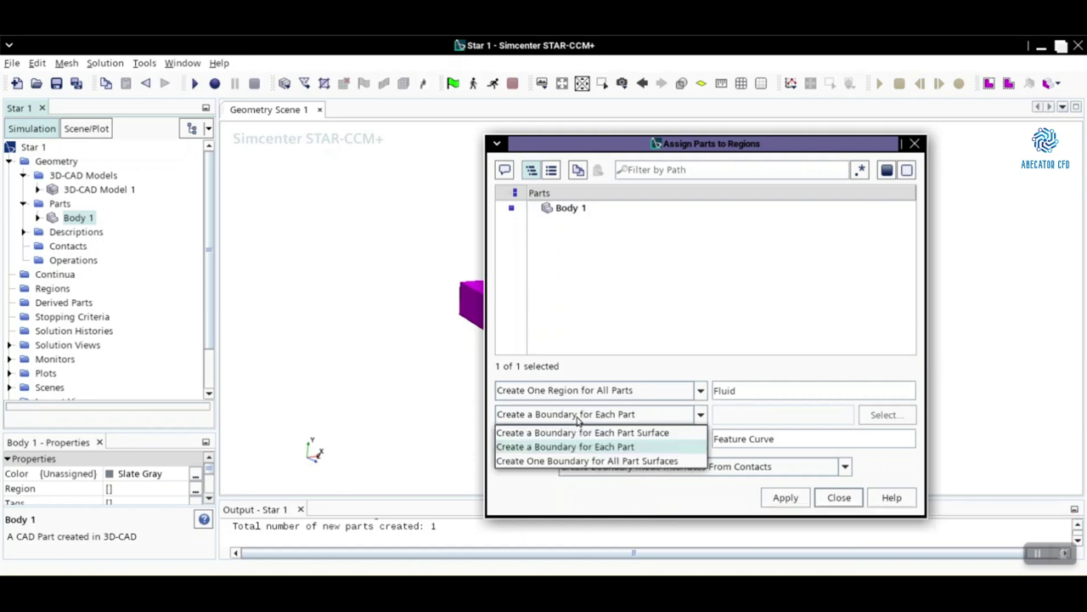
left_click(609, 436)
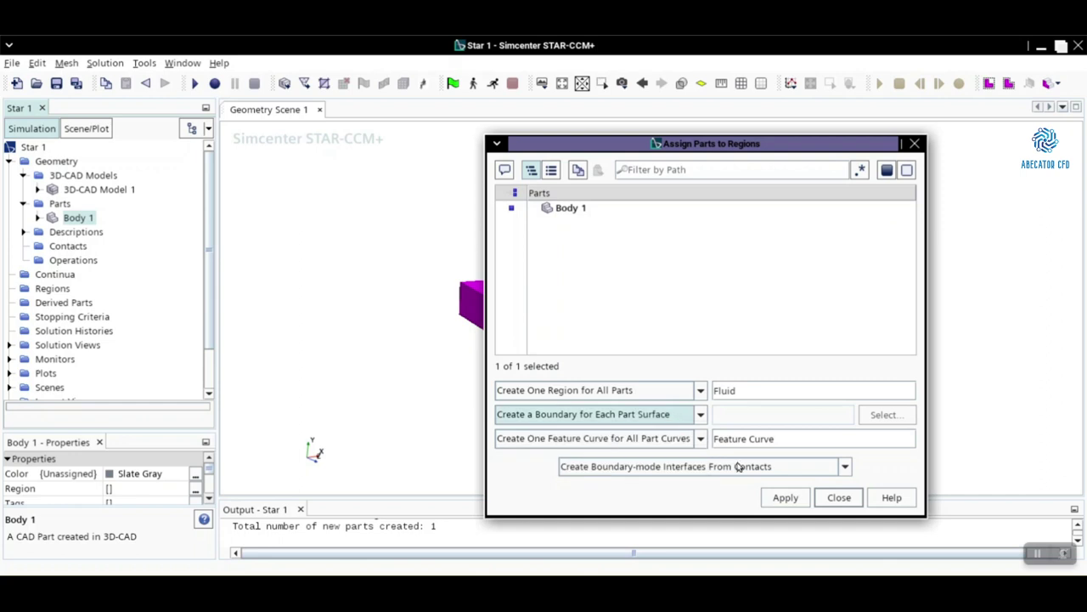
left_click(785, 498)
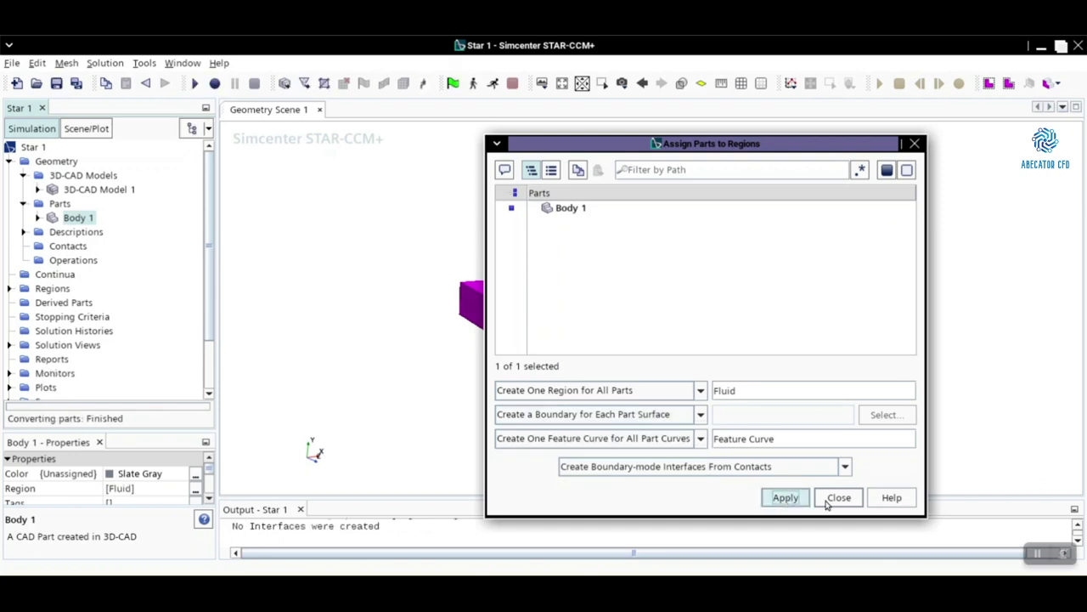
left_click(841, 498)
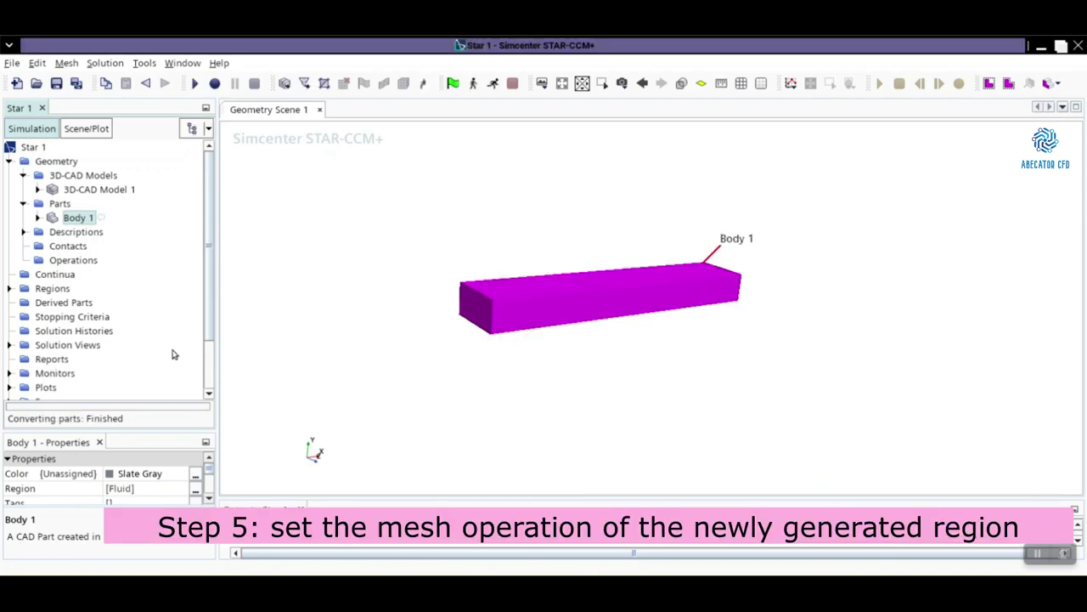
Add an Automated Mesh on Body 1 with Surface Remesher, Surface Repair, Trimmed Cell and Prism Layer meshers
right_click(53, 264)
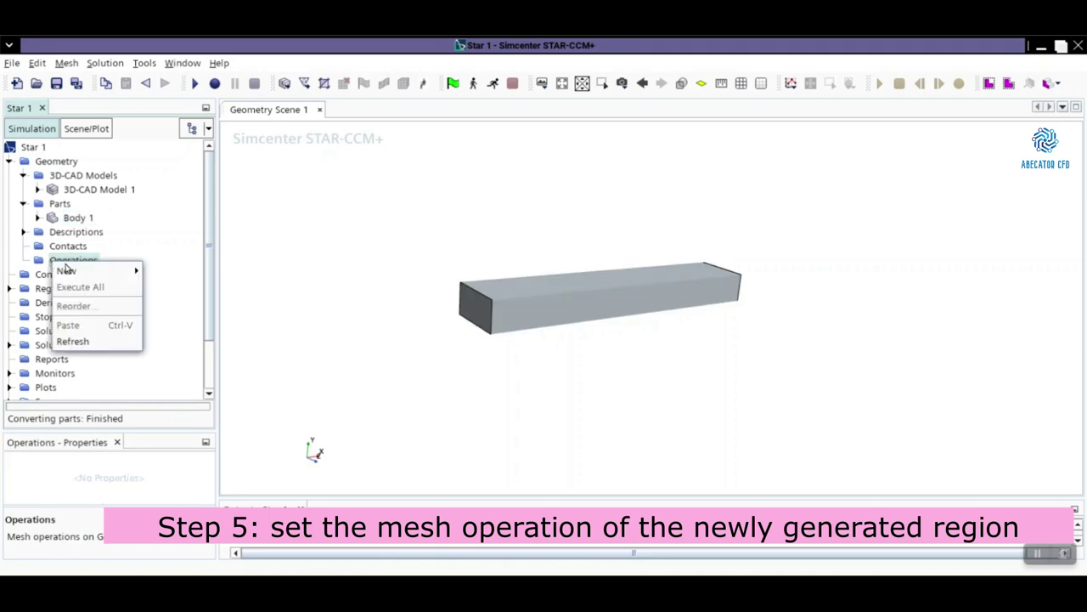
mouse_move(75, 272)
mouse_move(186, 290)
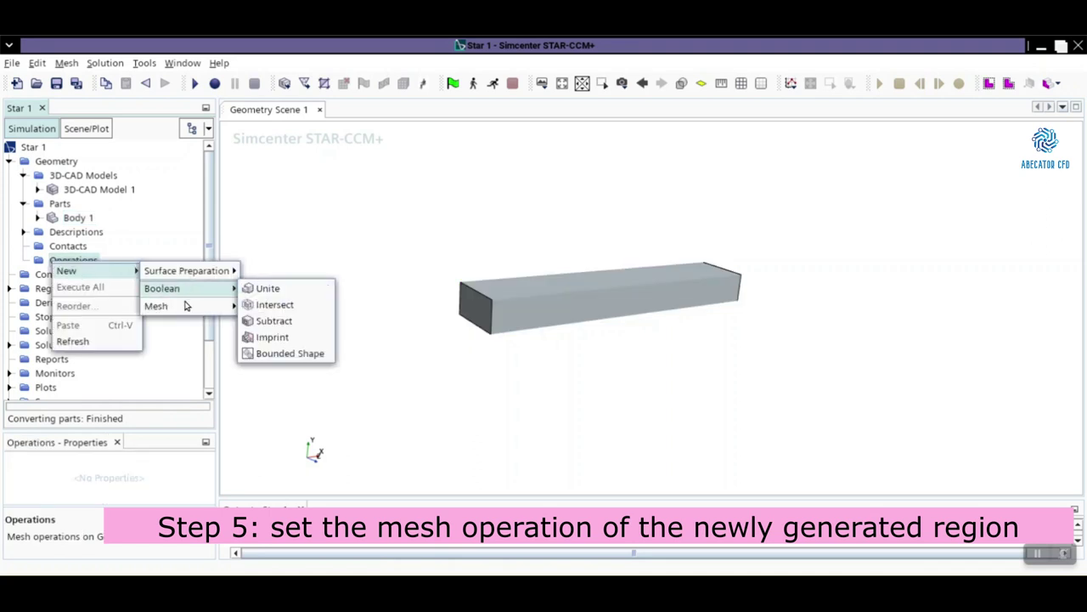
left_click(272, 307)
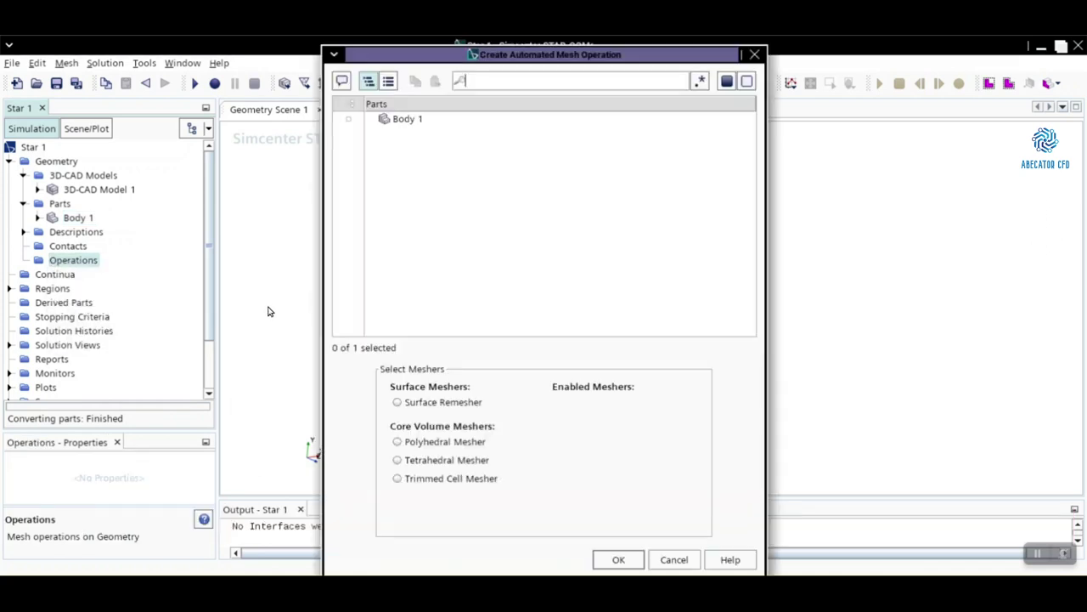
left_click(348, 120)
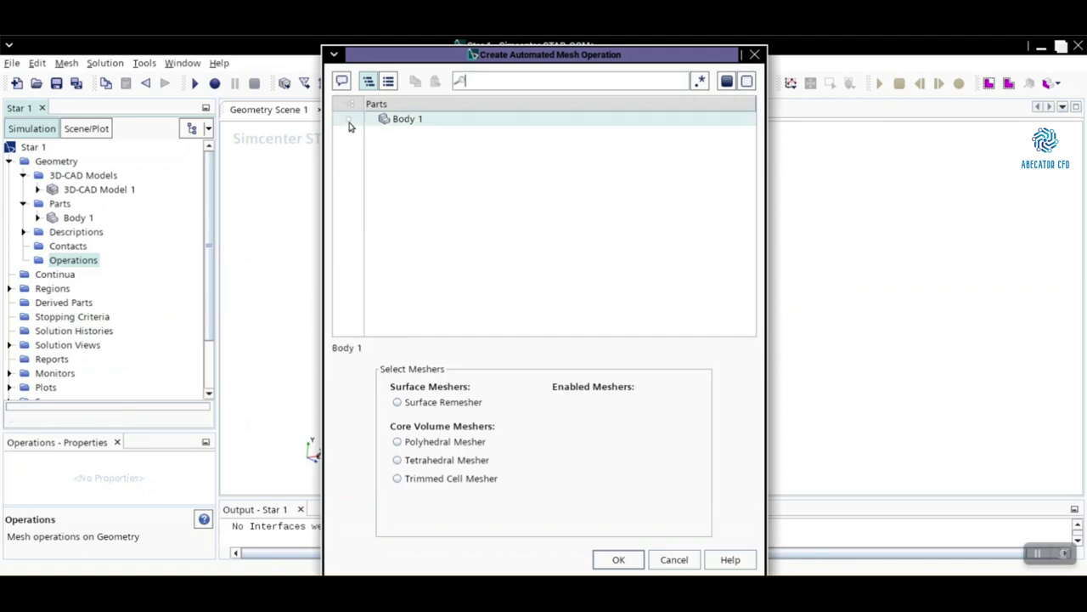
left_click(416, 404)
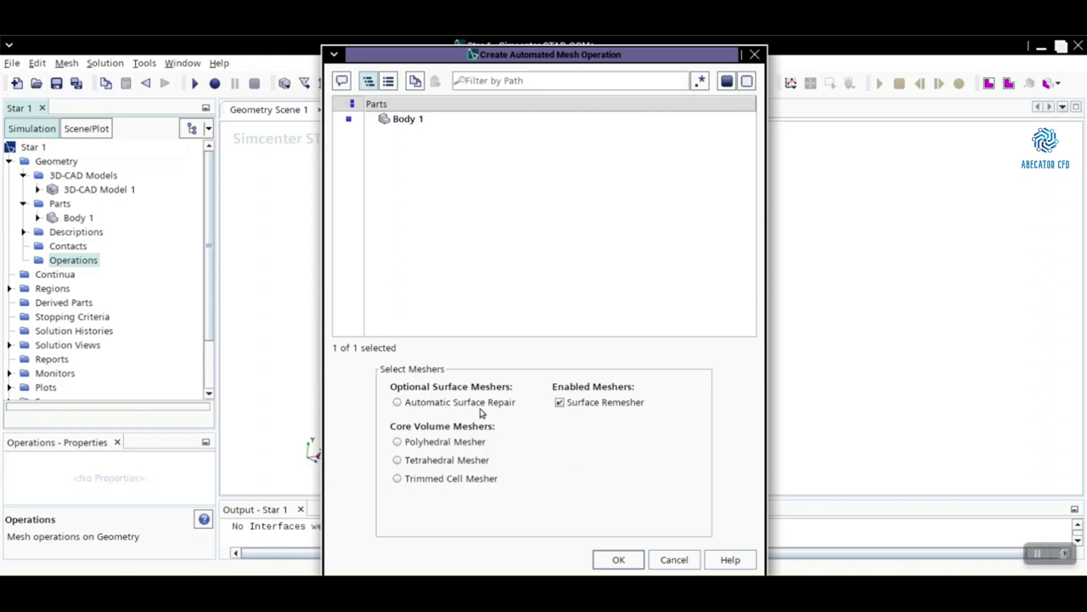
left_click(457, 404)
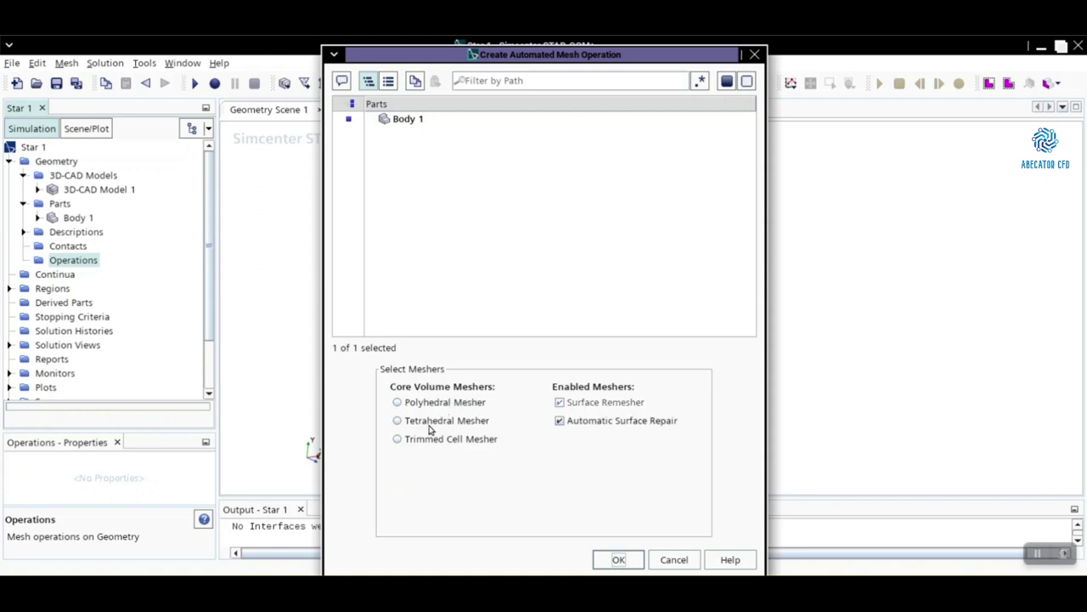
left_click(425, 439)
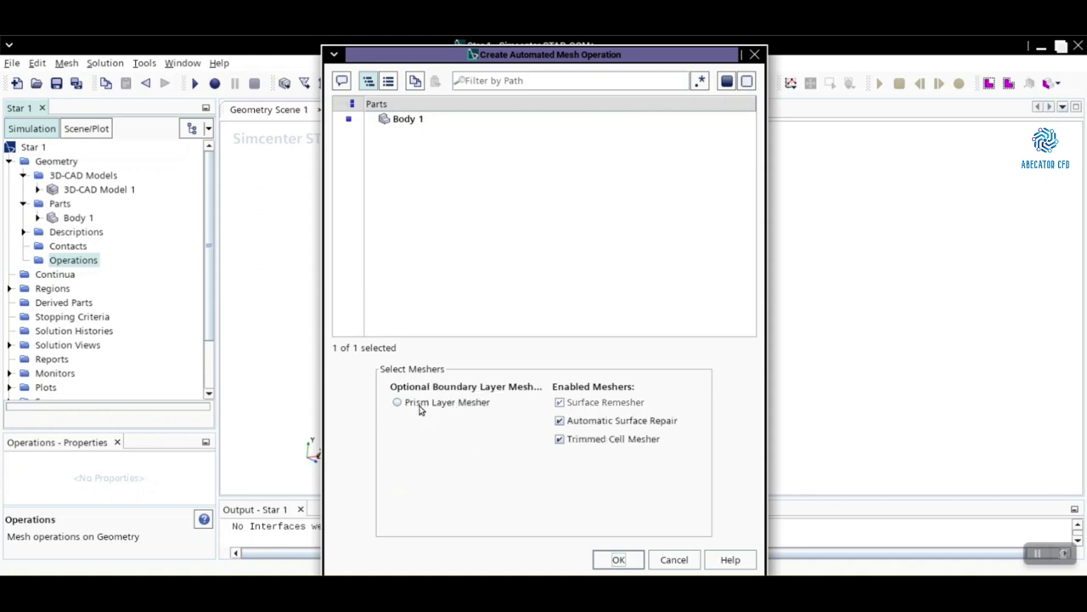
left_click(420, 406)
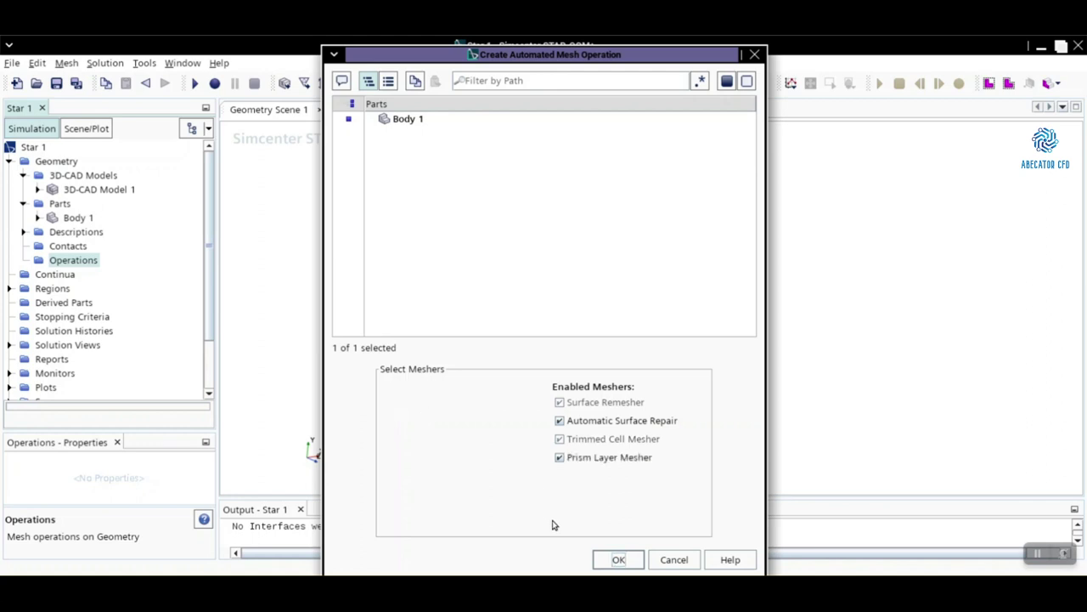
left_click(620, 558)
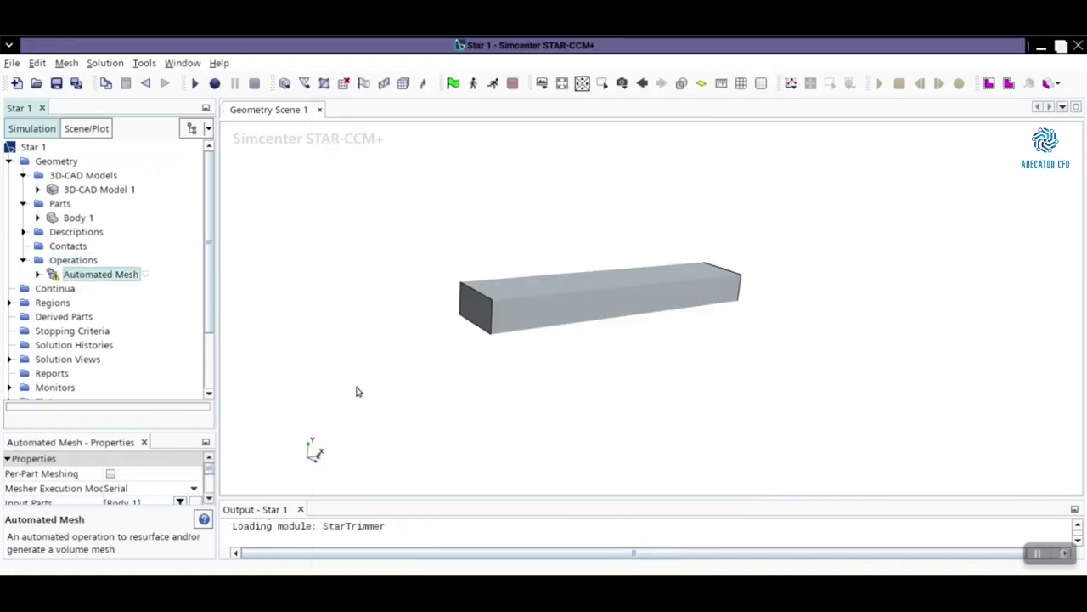
right_click(96, 279)
Generate the initial mesh and display it in a new mesh scene
left_click(108, 302)
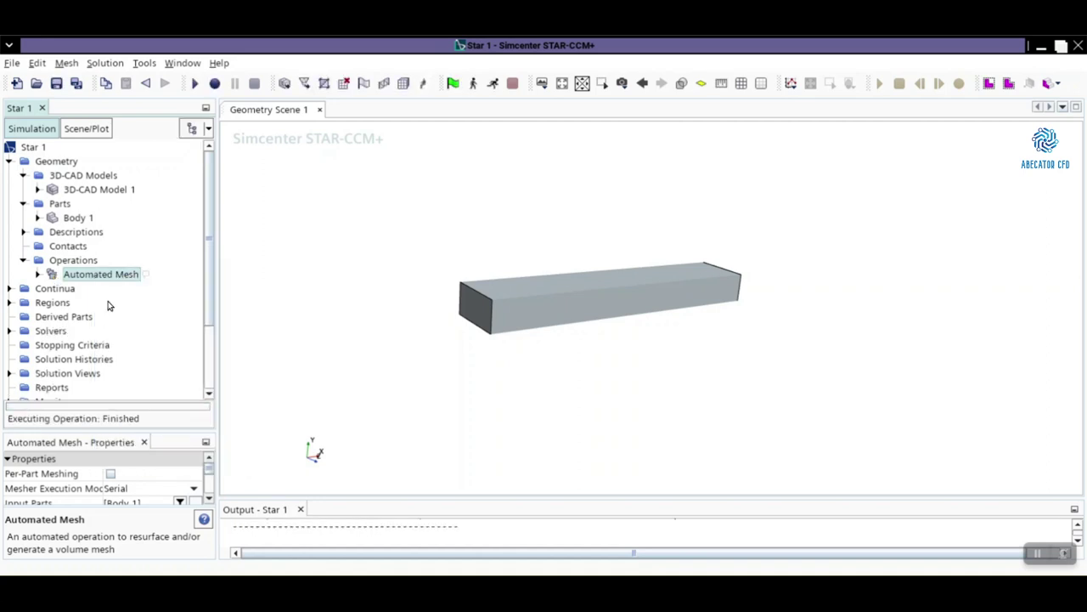
left_click(542, 83)
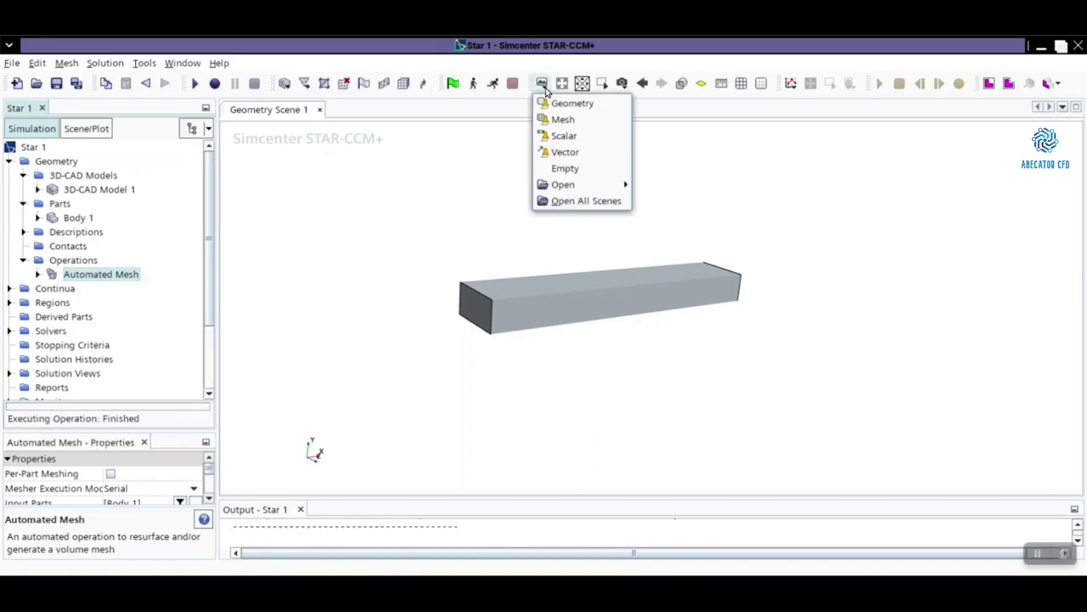
left_click(582, 124)
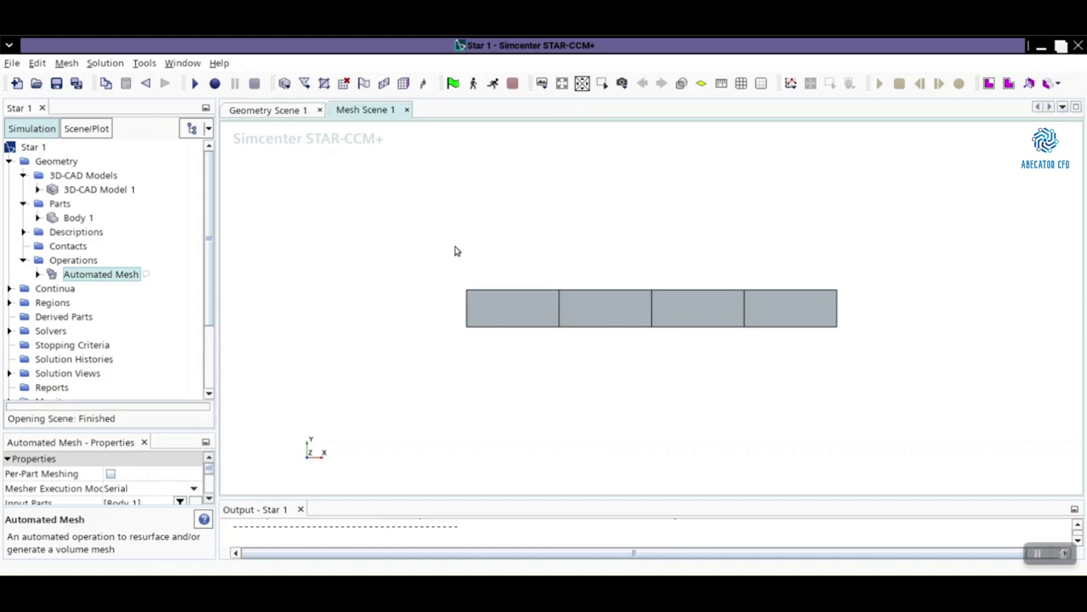
left_click_drag(454, 248, 548, 313)
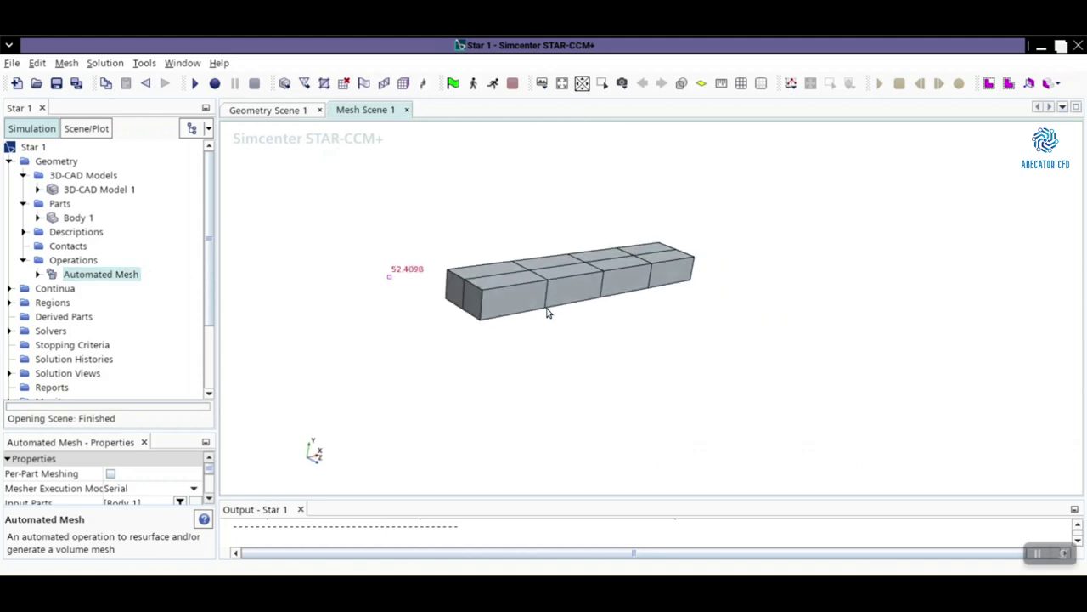
Set the default Base Size to 0.05 m and regenerate the mesh
left_click(38, 274)
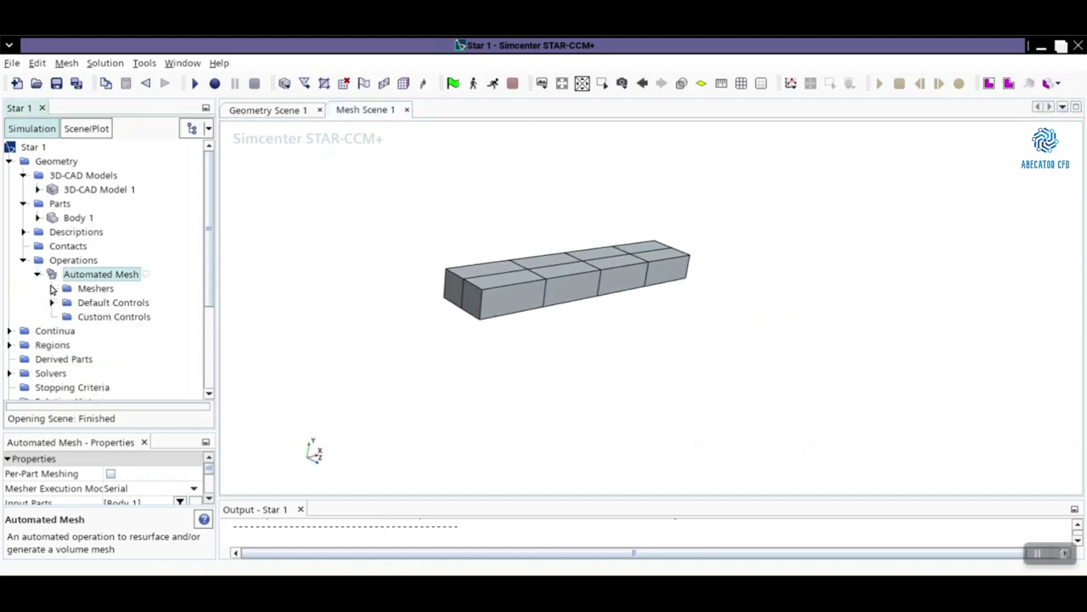
left_click(51, 288)
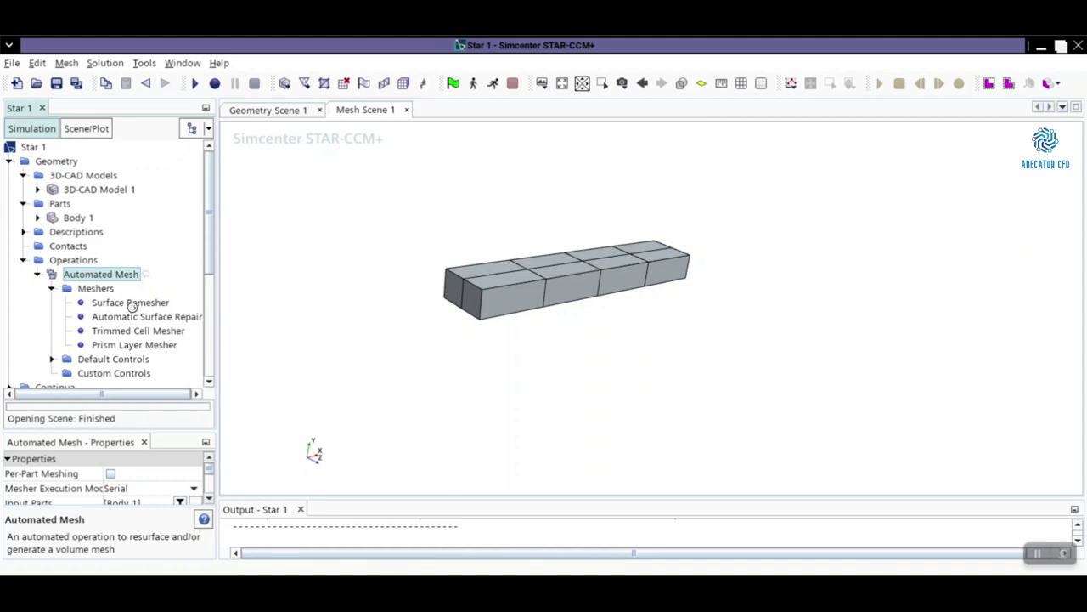
left_click(51, 359)
scroll(120, 240, "up", 2)
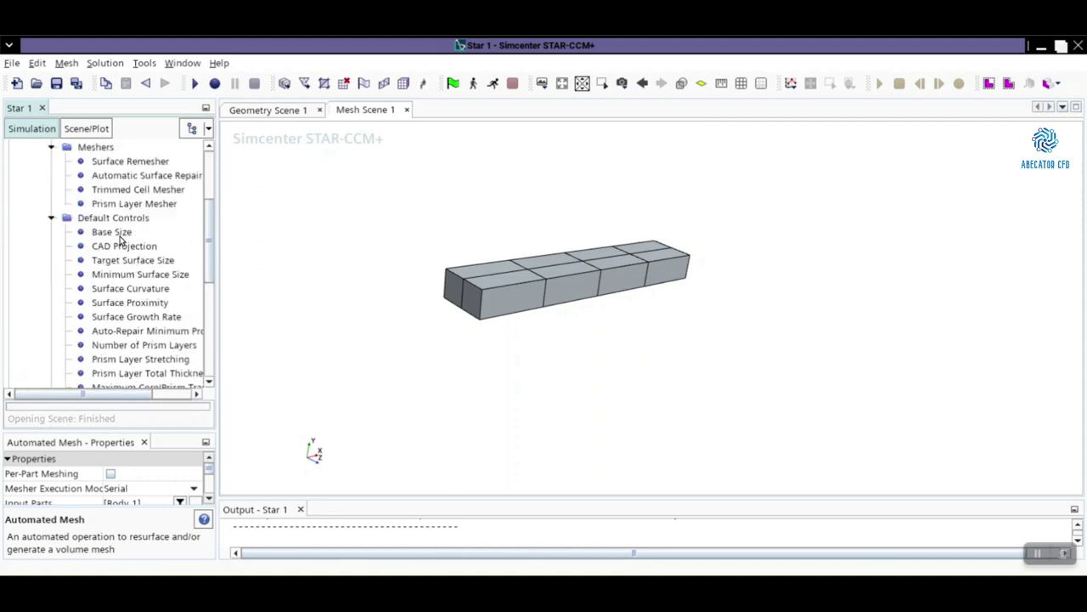
scroll(120, 240, "up", 2)
scroll(111, 272, "down", 1)
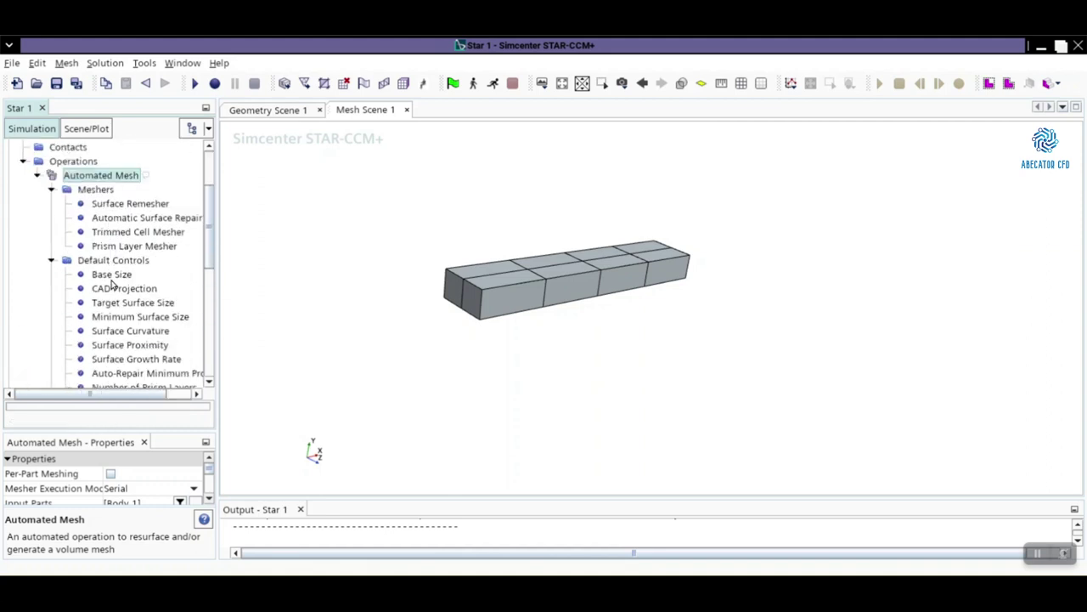
left_click(109, 275)
left_click(140, 476)
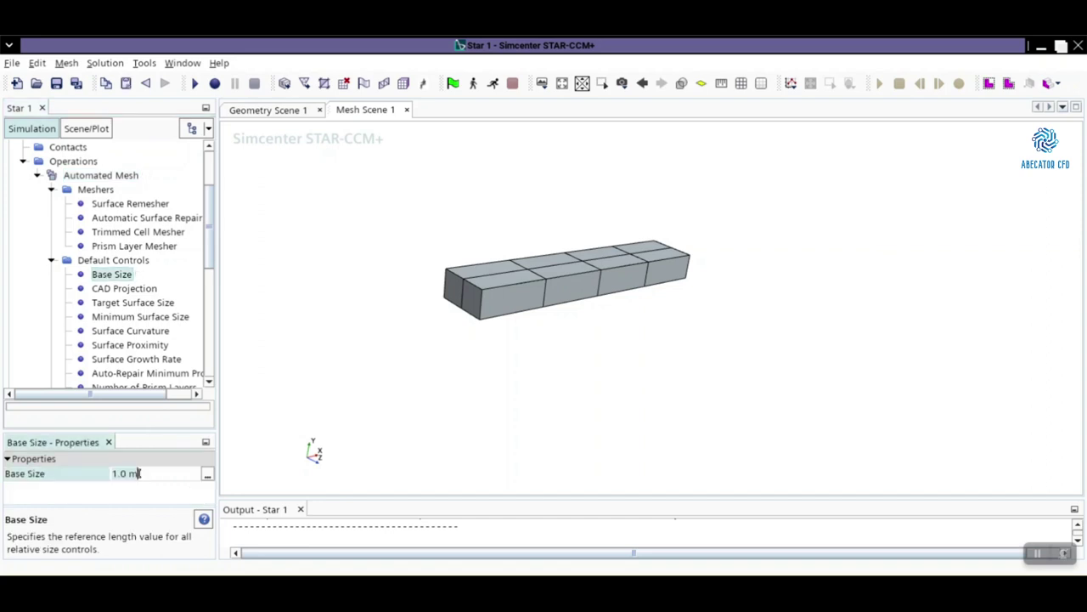
type("0.")
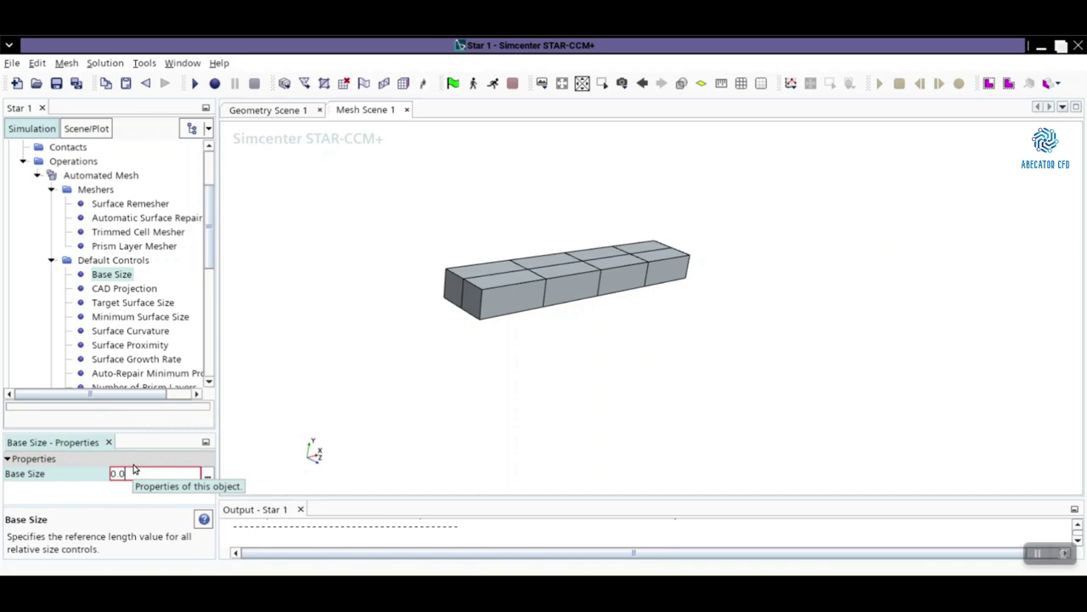
type("05")
key("Return")
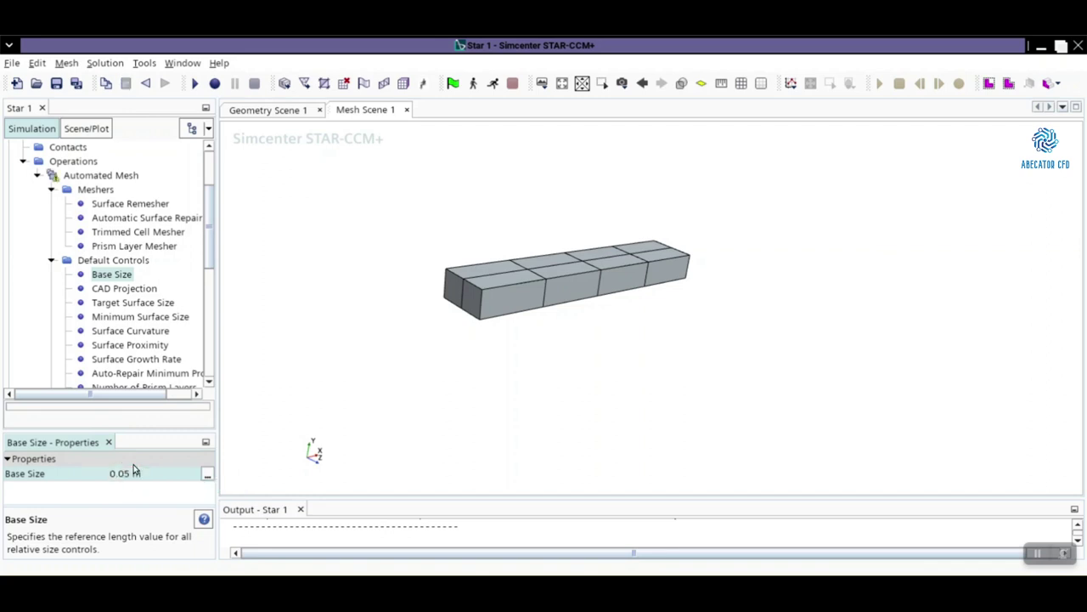
left_click(75, 178)
right_click(75, 179)
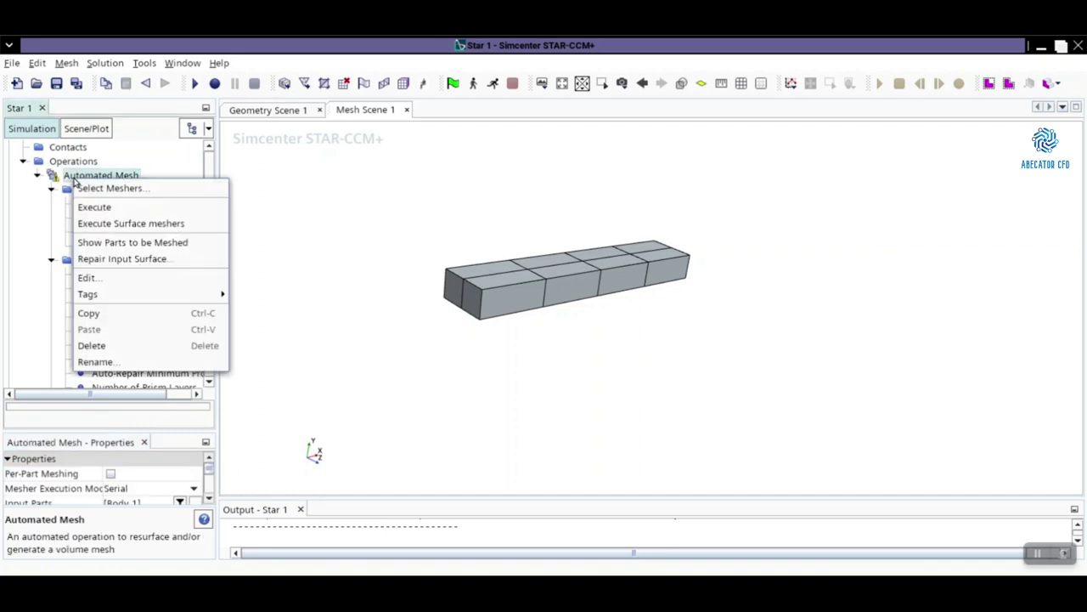
left_click(100, 209)
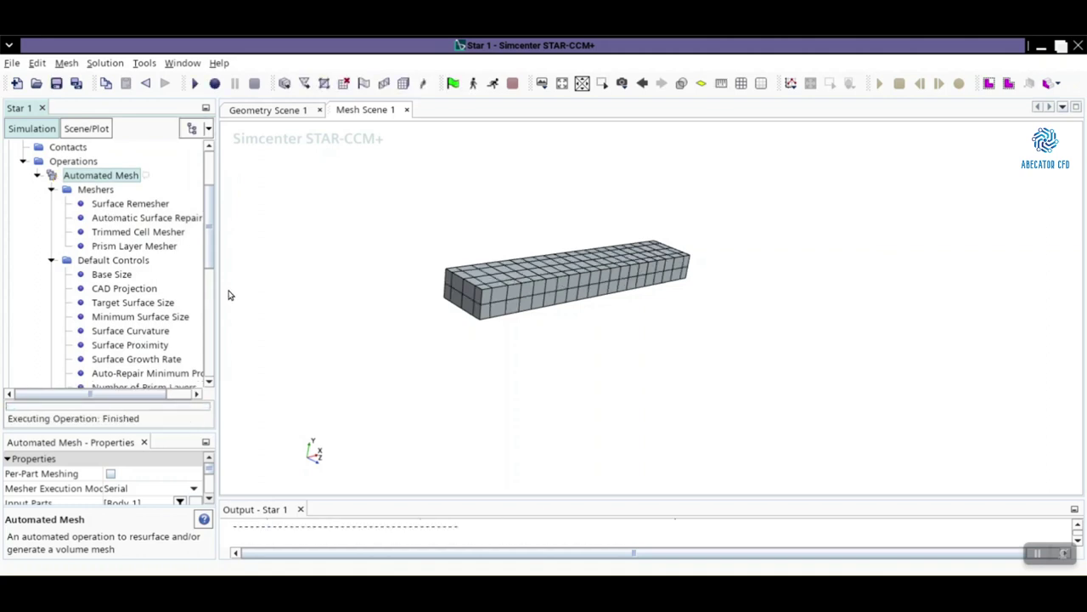
Refine the Base Size to 0.01 m and regenerate the volume mesh
left_click(116, 275)
left_click(127, 476)
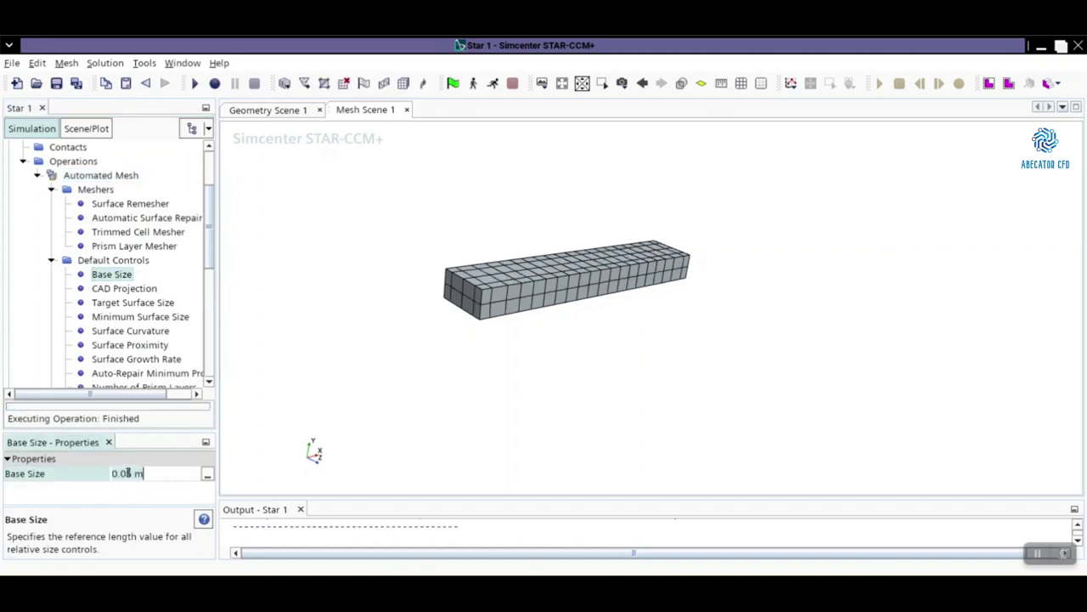
type("1")
key("Return")
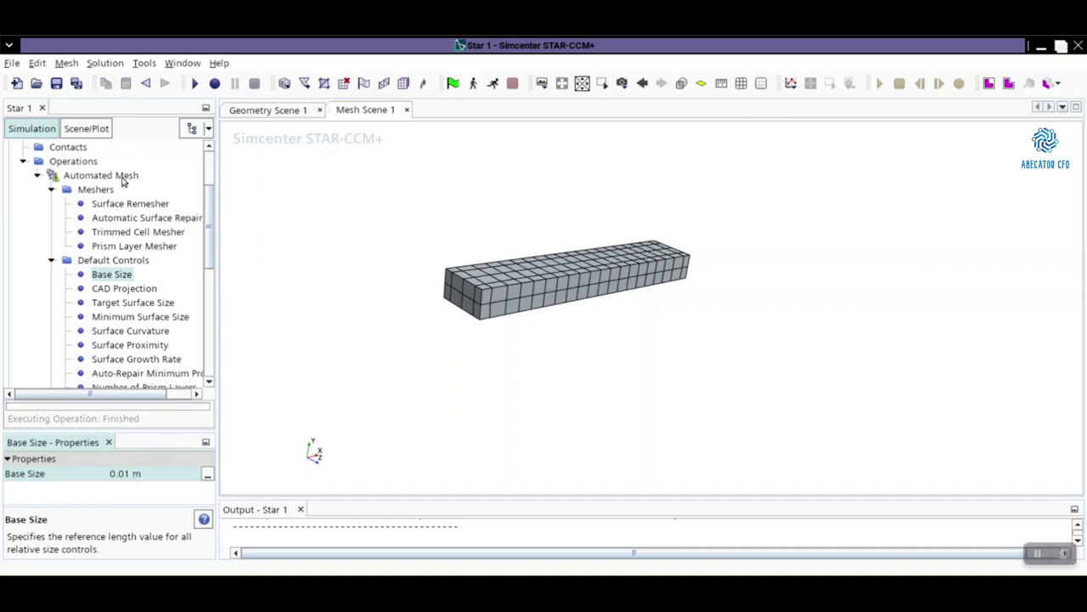
right_click(121, 178)
left_click(139, 205)
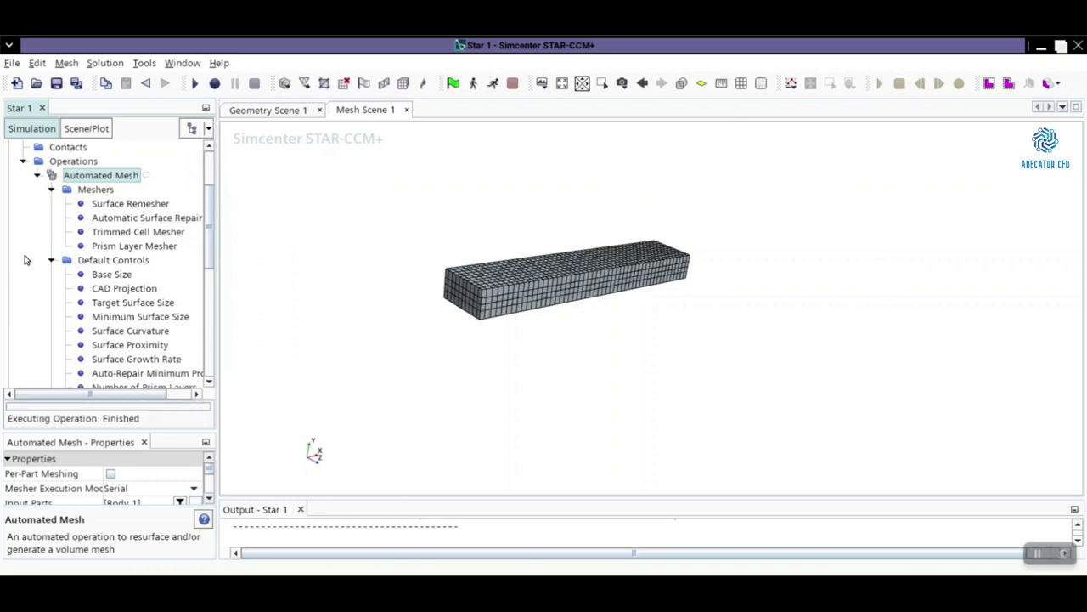
left_click(51, 261)
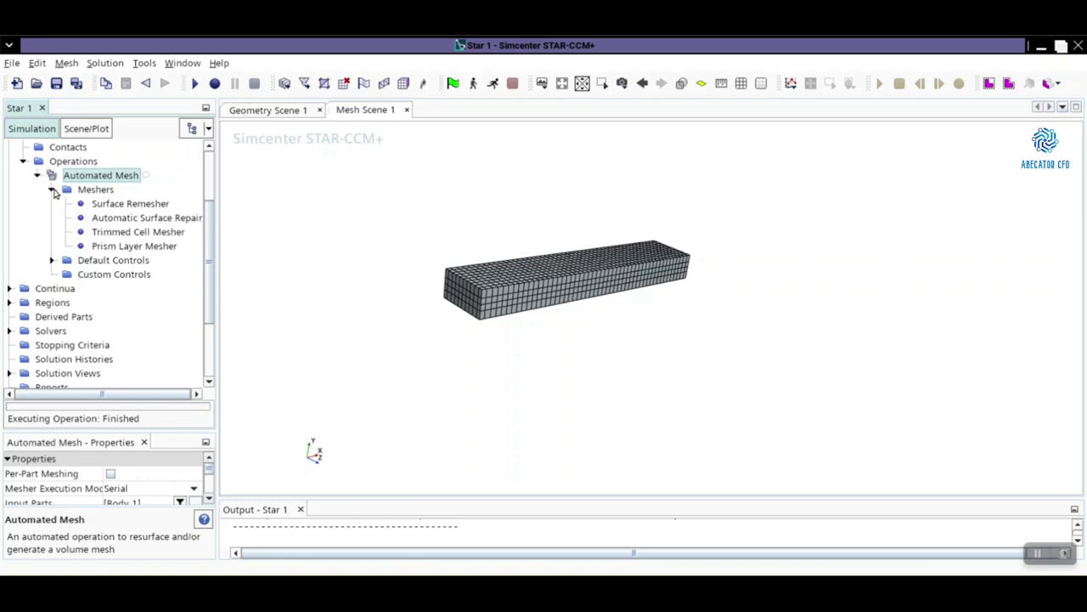
left_click(51, 190)
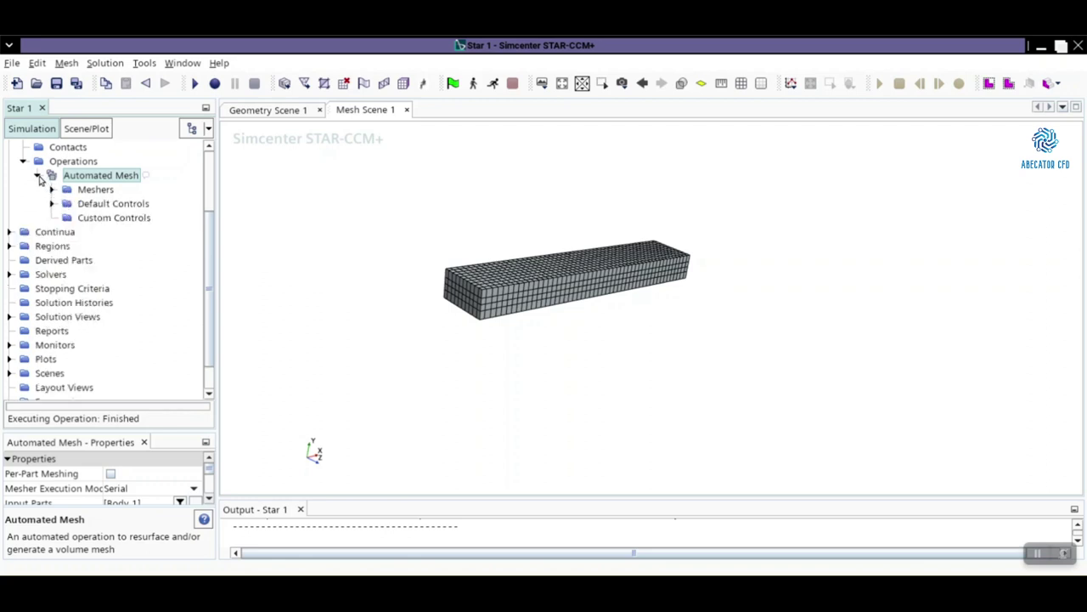
left_click(37, 176)
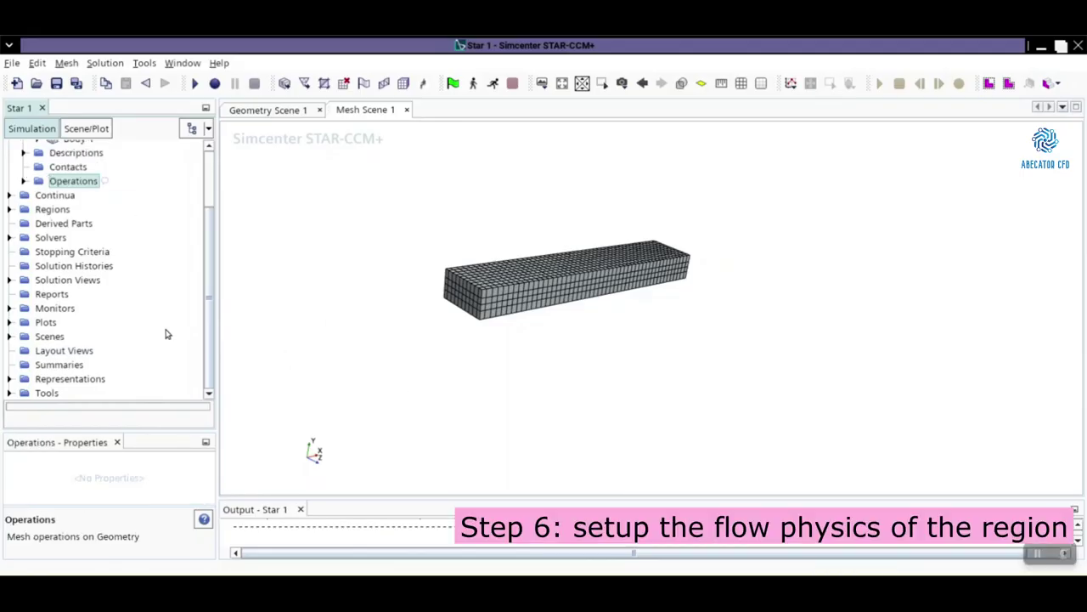
Rename the Physics 1 continuum under Continua to 'Air'
left_click(10, 195)
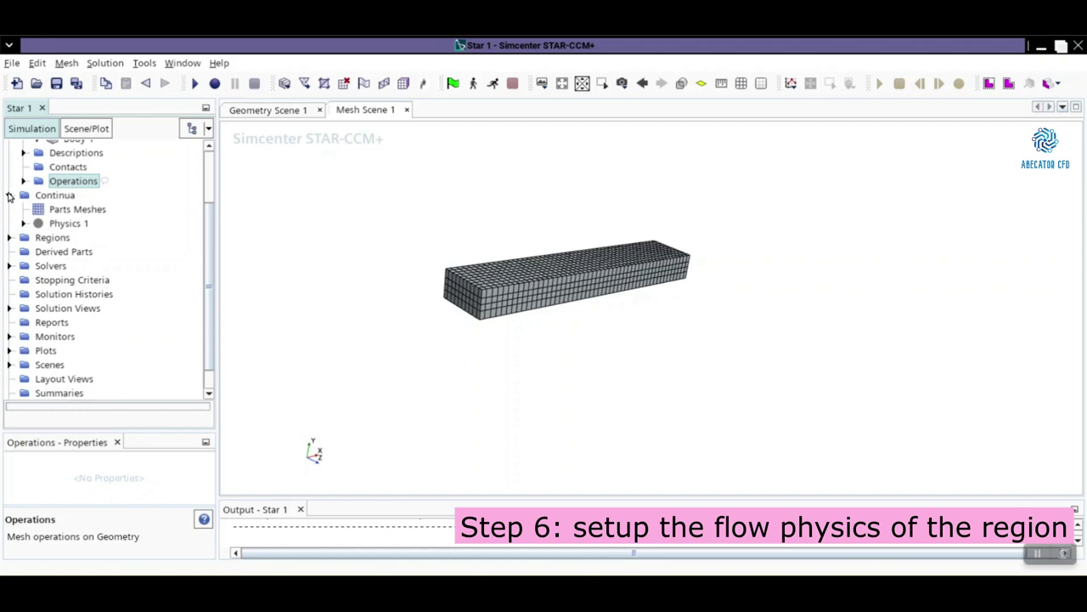
left_click(76, 223)
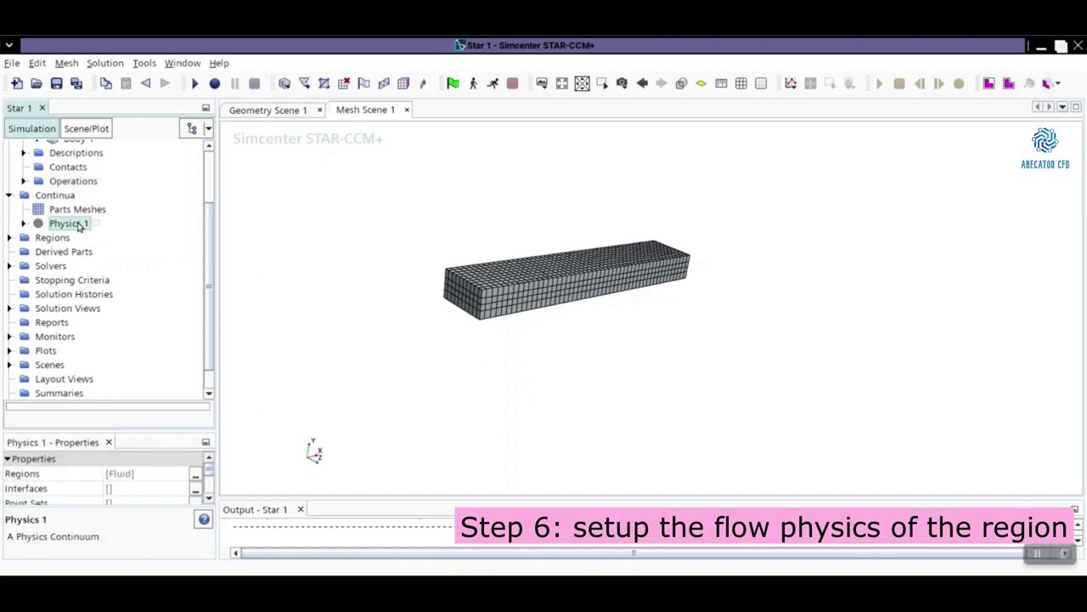
left_click(78, 224)
type("Air")
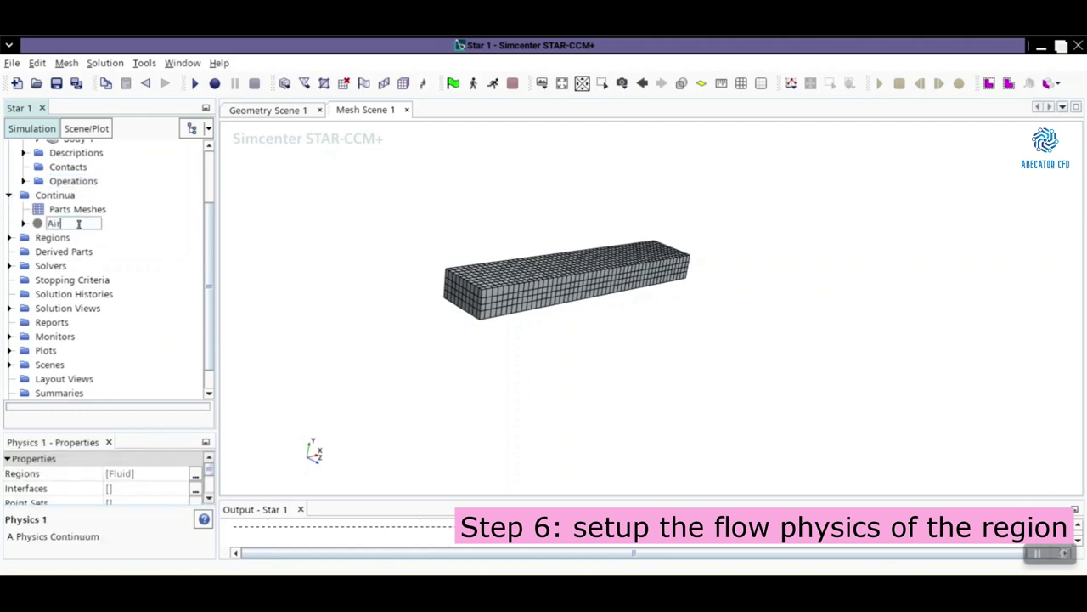
key("Return")
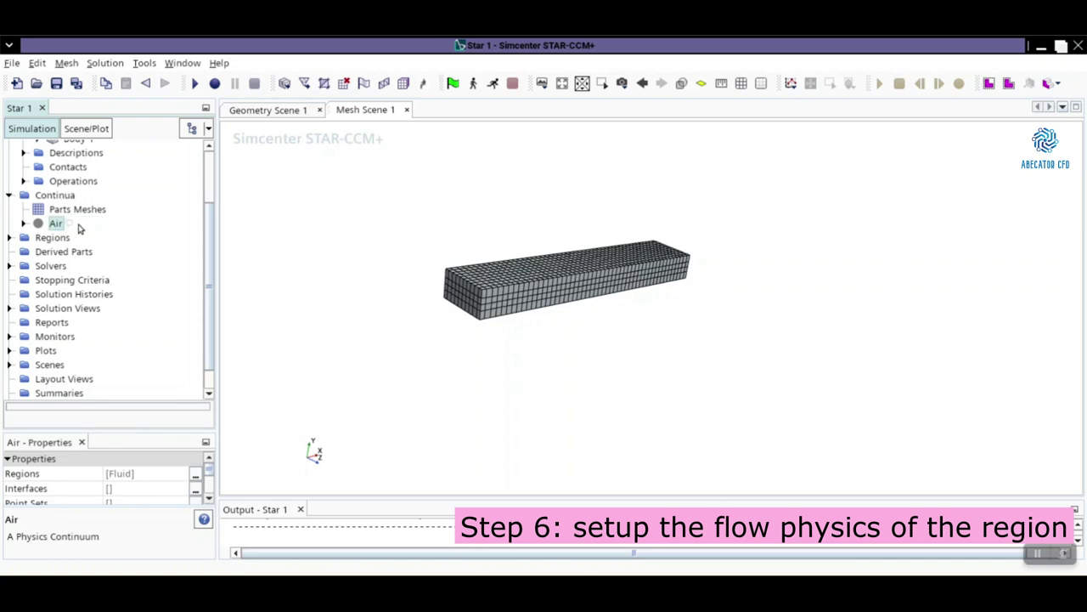
left_click_drag(76, 227, 57, 222)
Enable the Steady, Liquid, Segregated Flow, Constant Density and Laminar models for Air
right_click(45, 221)
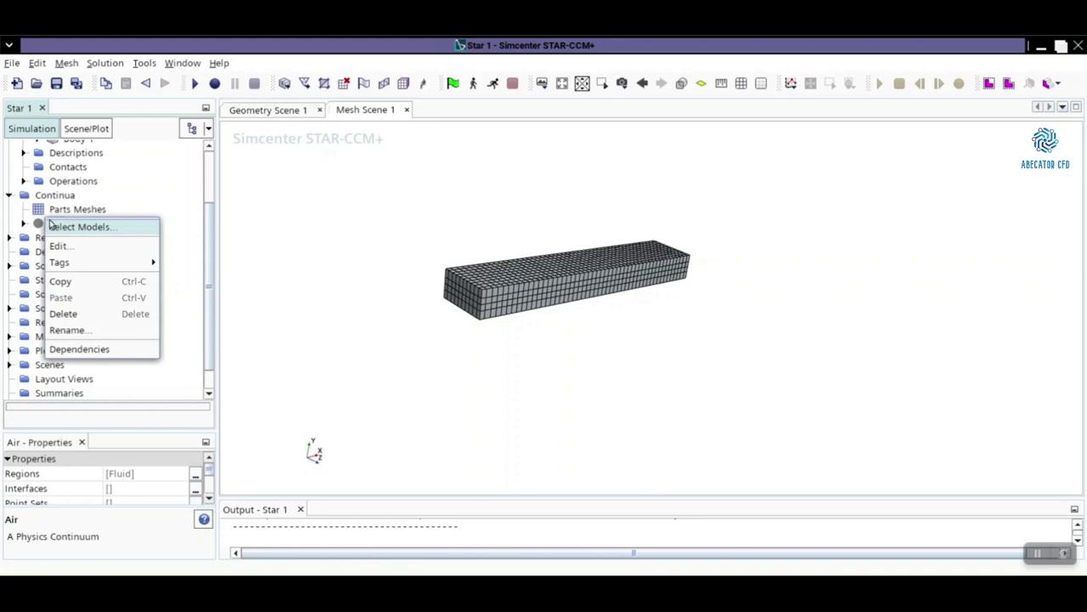
key("Escape")
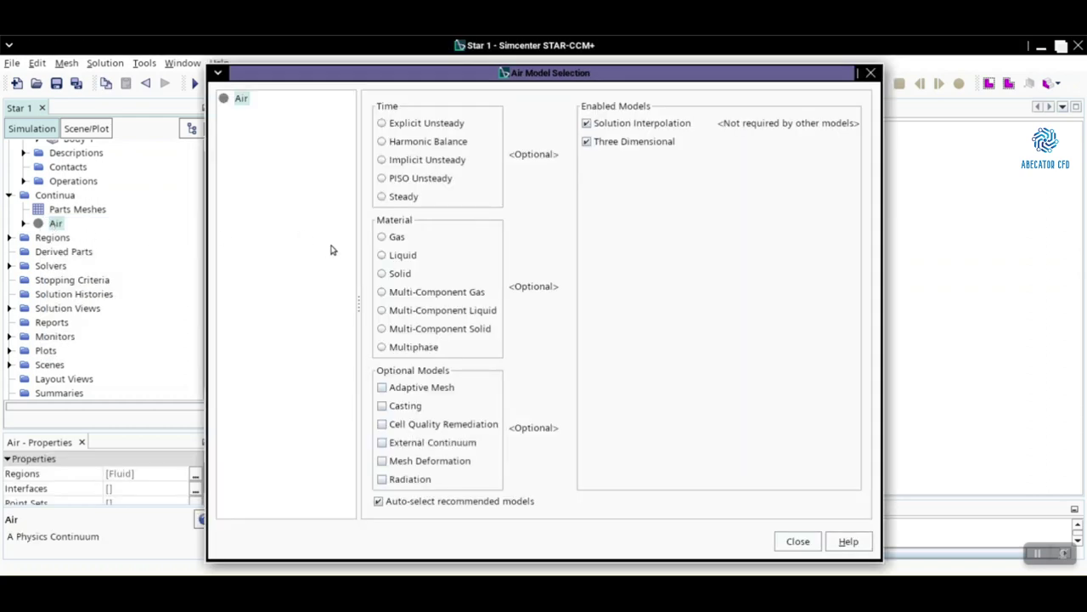
left_click(399, 198)
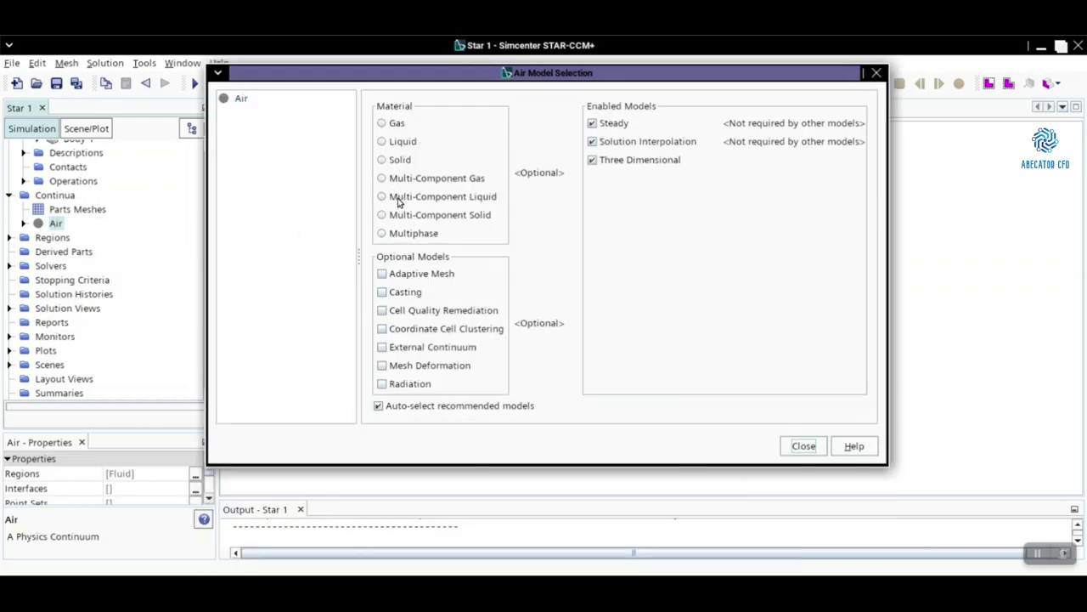
left_click(404, 143)
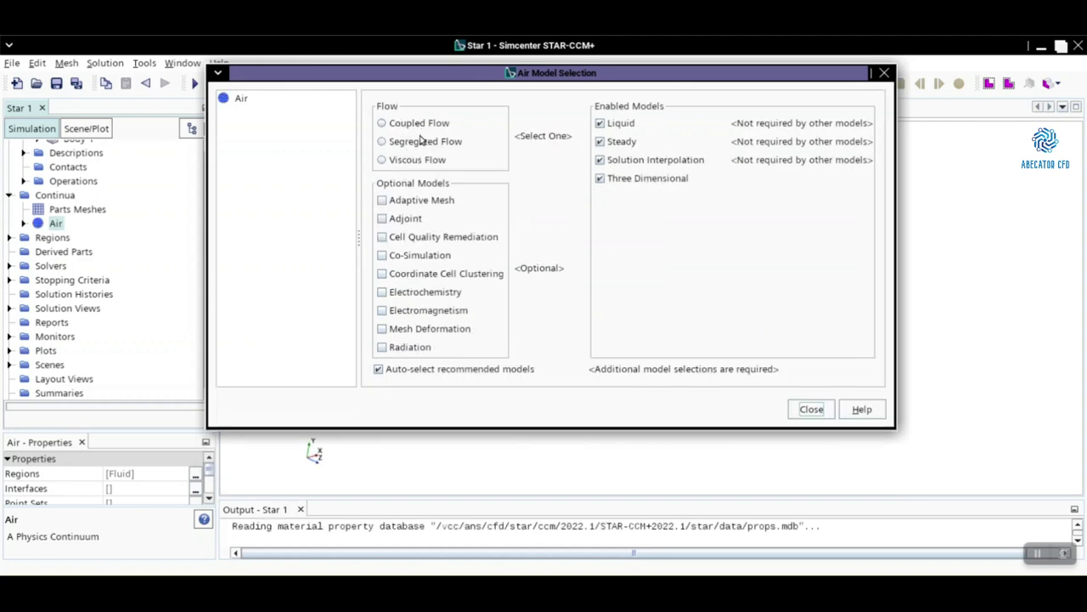
left_click(419, 142)
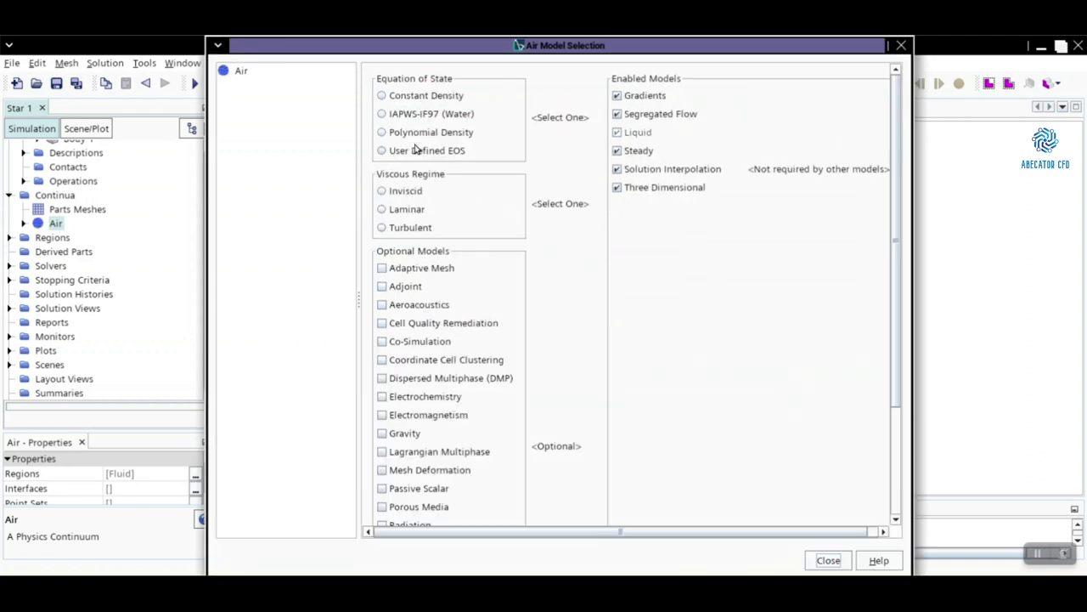
left_click(426, 97)
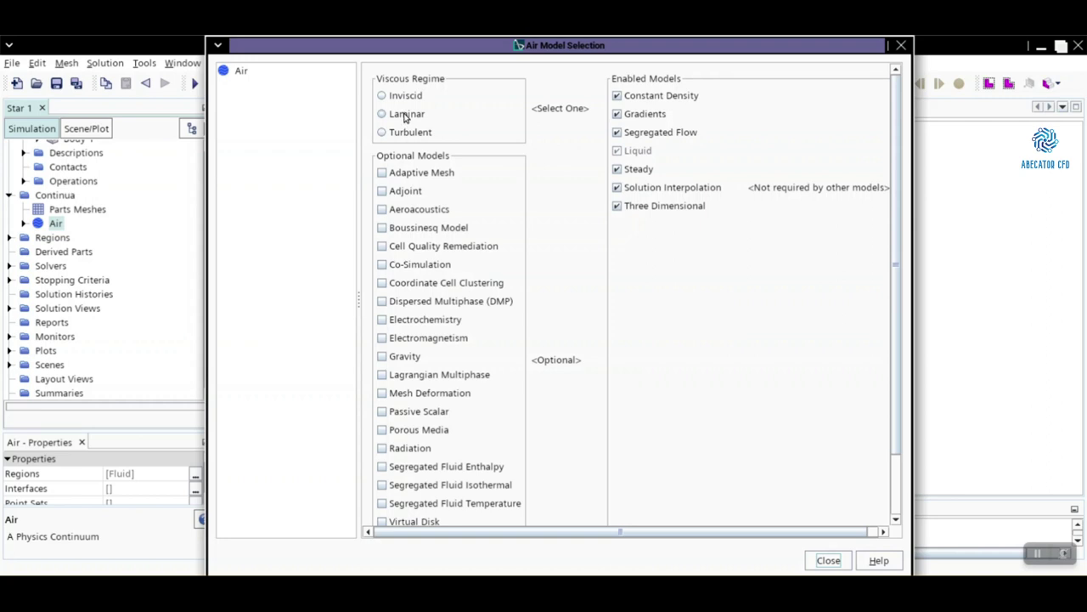
left_click(405, 117)
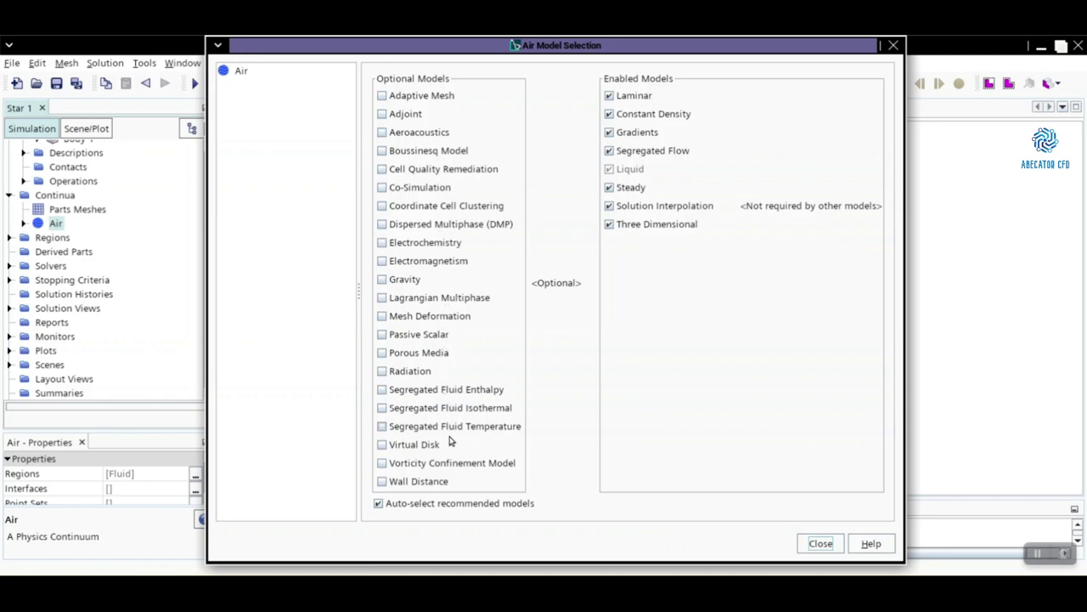
left_click(821, 544)
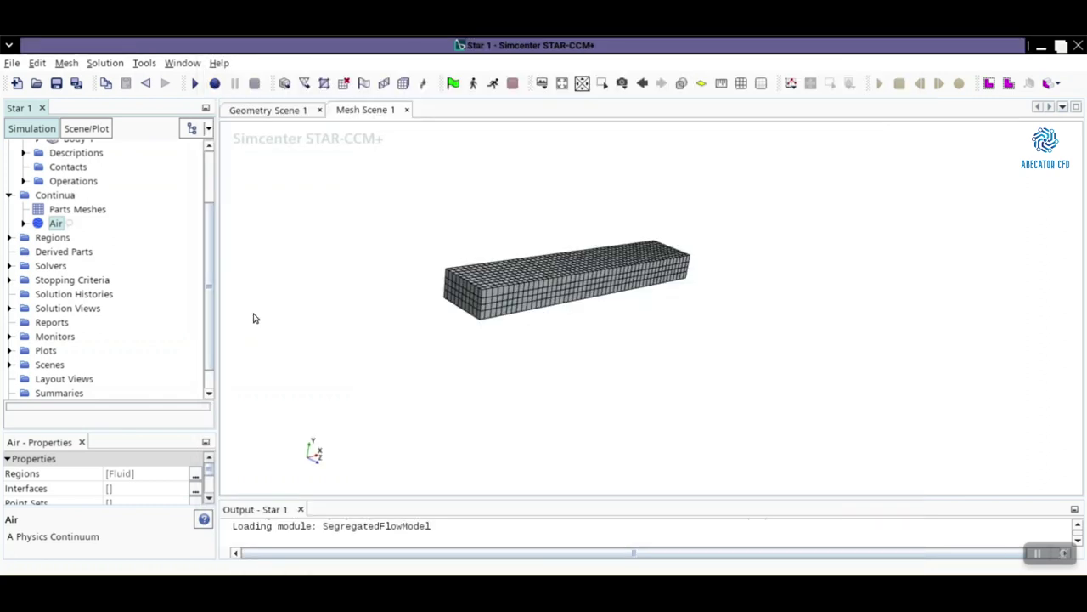
left_click(23, 224)
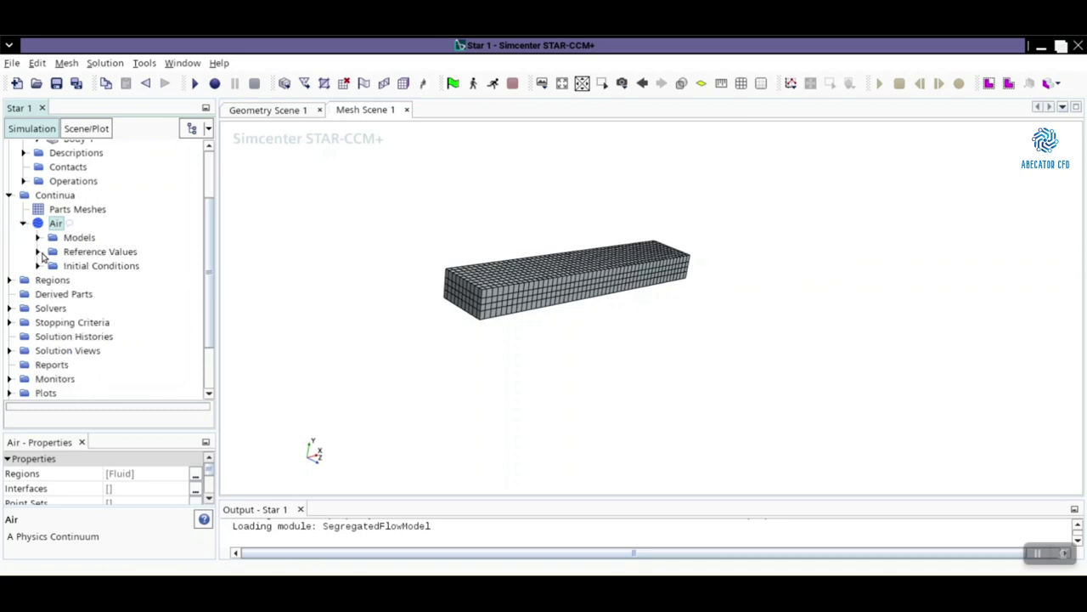
left_click(38, 238)
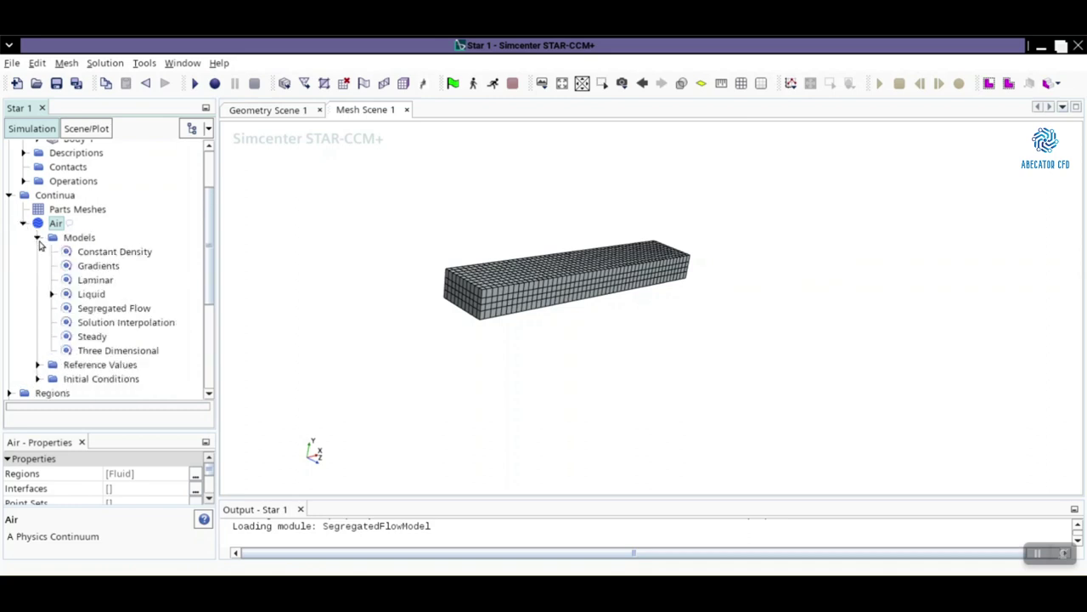
left_click(51, 294)
left_click(66, 309)
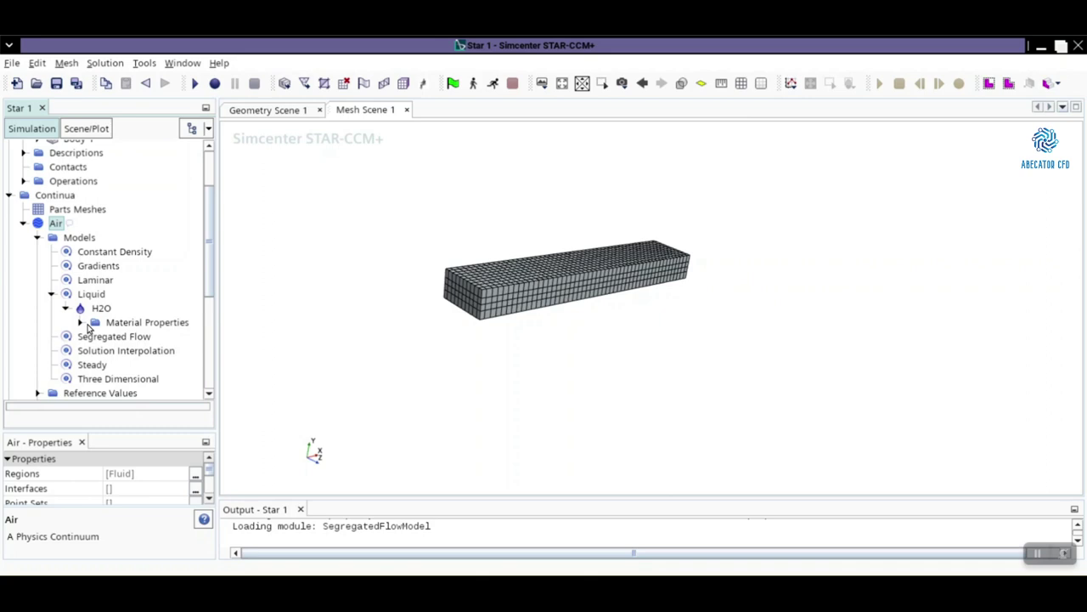
left_click(80, 322)
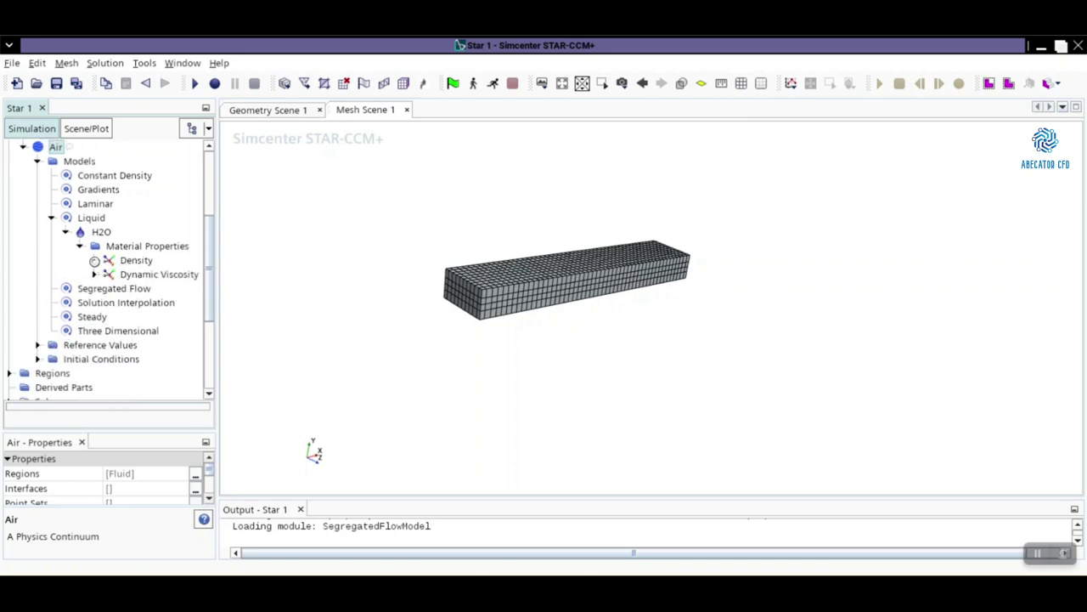
left_click(94, 260)
left_click(95, 288)
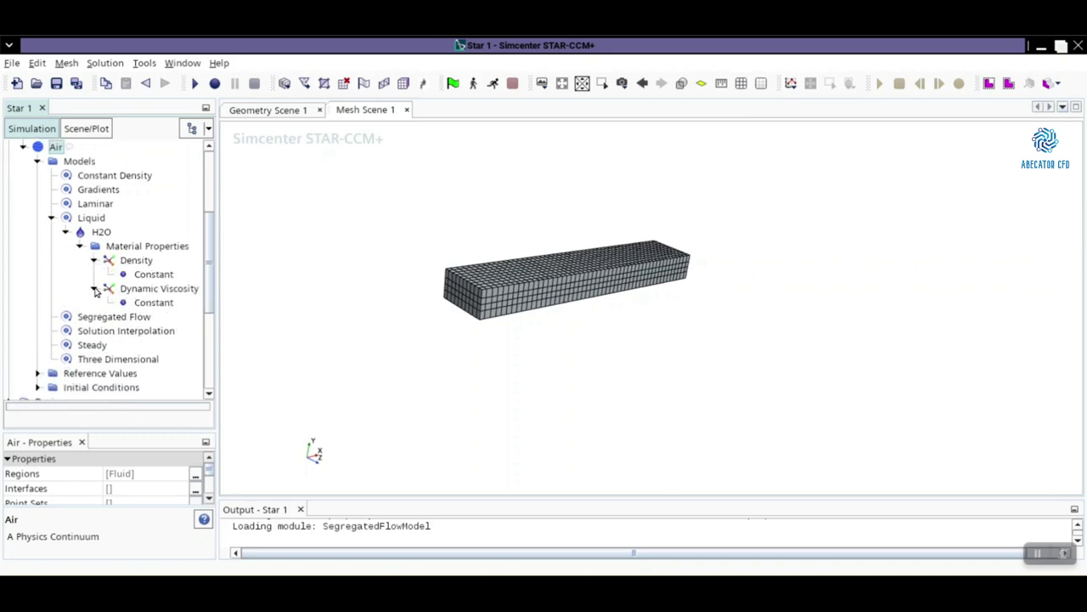
left_click(151, 276)
left_click(155, 303)
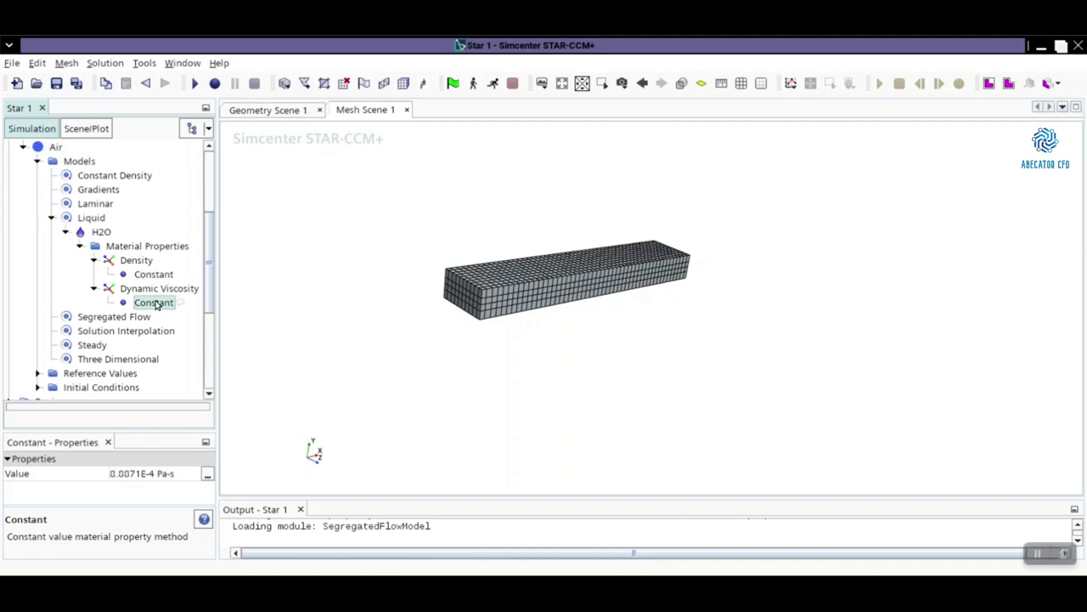
scroll(127, 306, "up", 3)
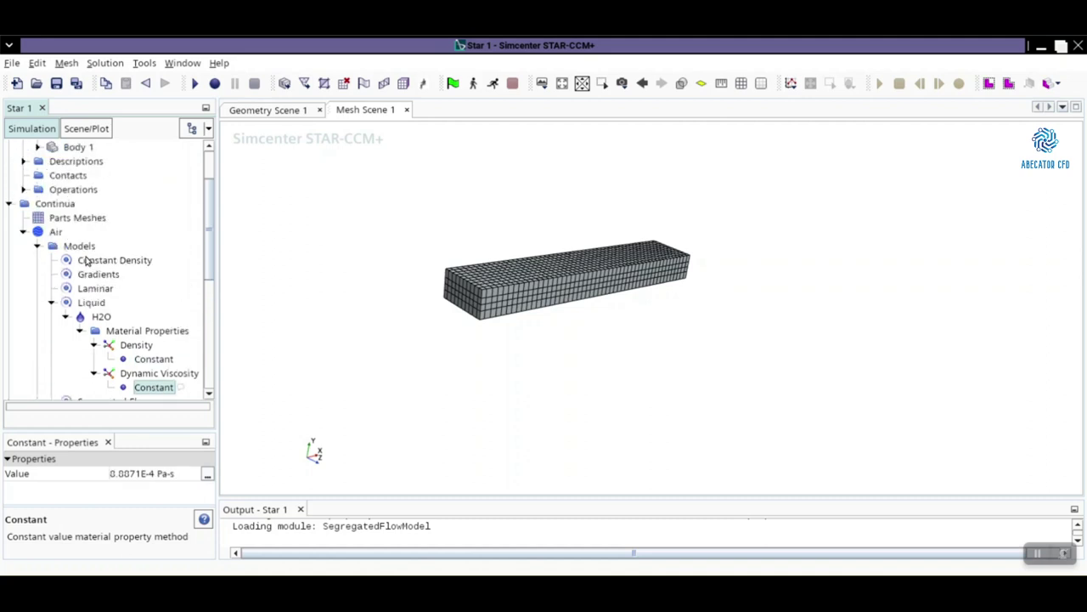
left_click(51, 302)
left_click(37, 246)
left_click(23, 232)
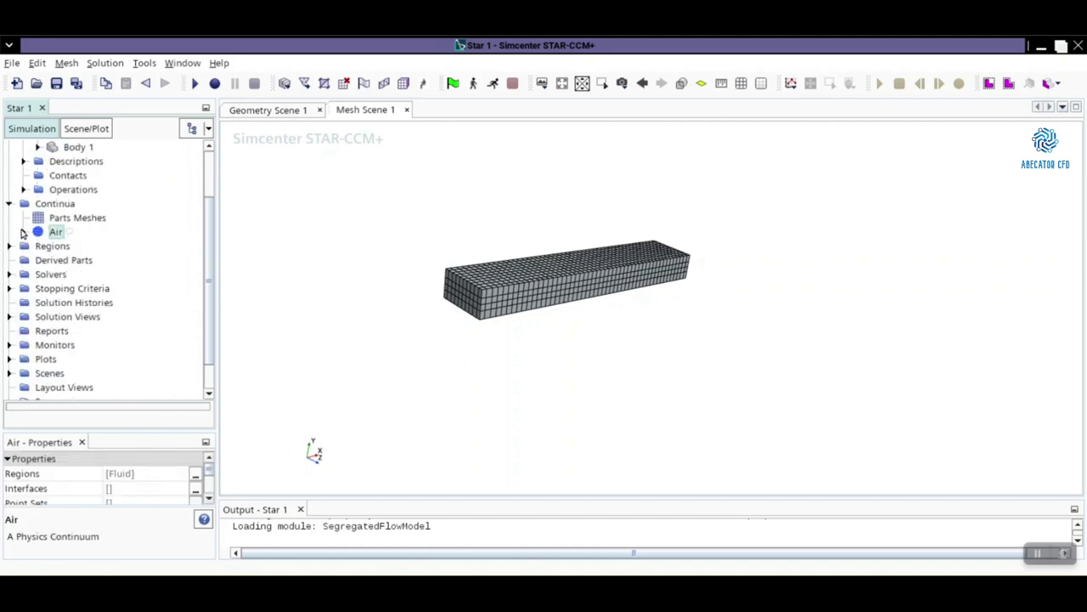
left_click(9, 245)
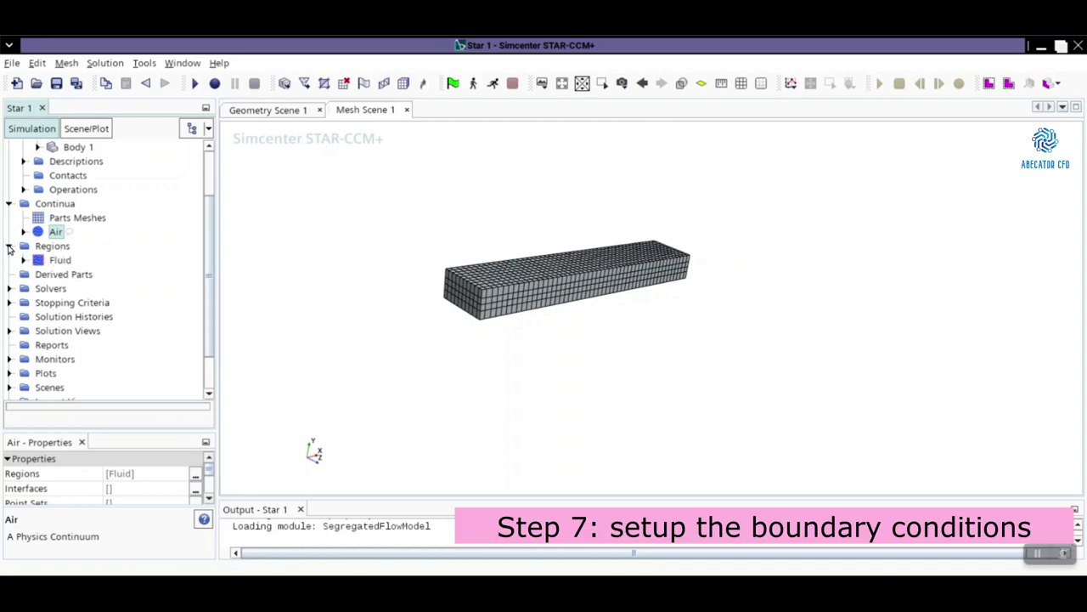
Set the Body 1.Inlet boundary type to Velocity Inlet
left_click(24, 260)
left_click(38, 274)
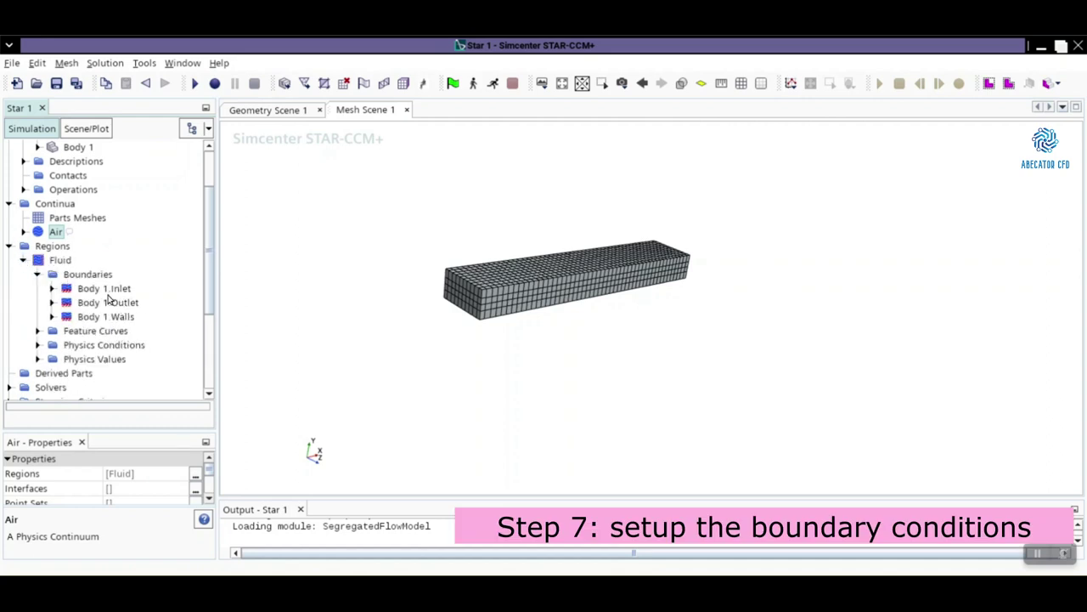
left_click(52, 289)
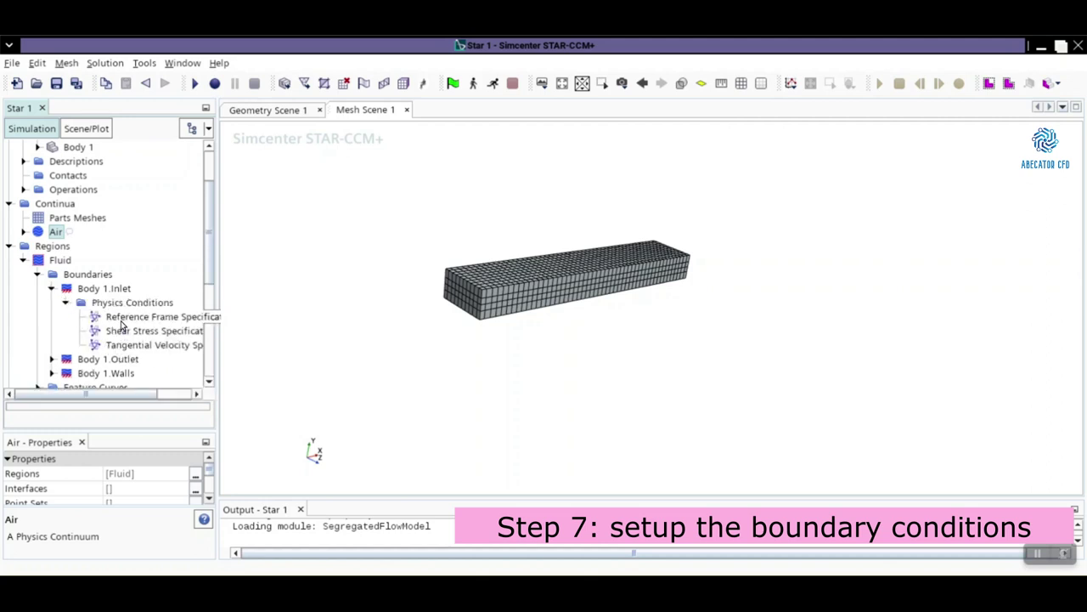
left_click(118, 288)
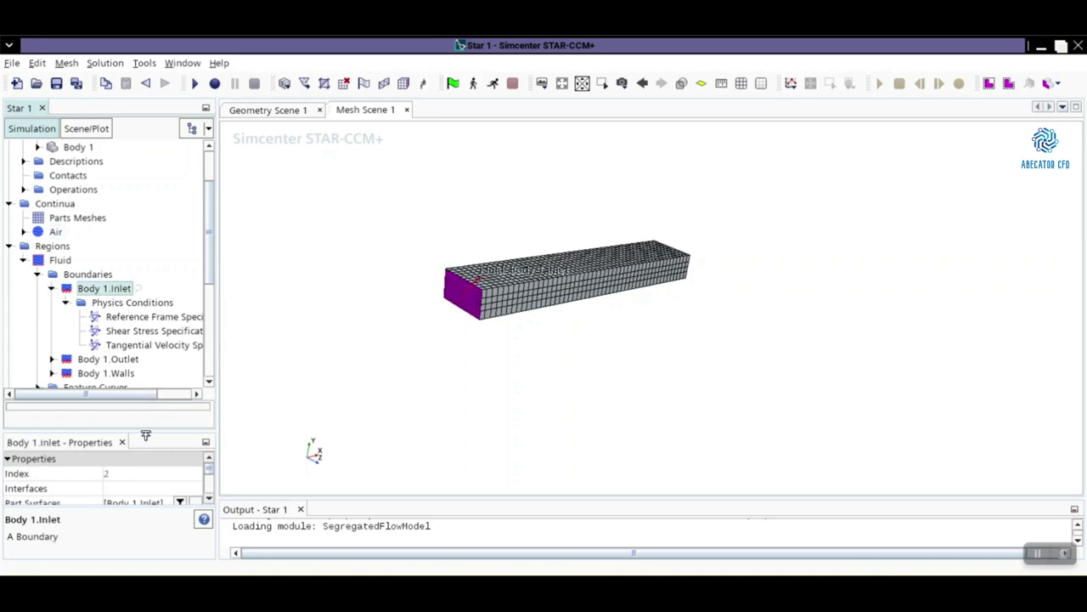
left_click_drag(146, 435, 146, 382)
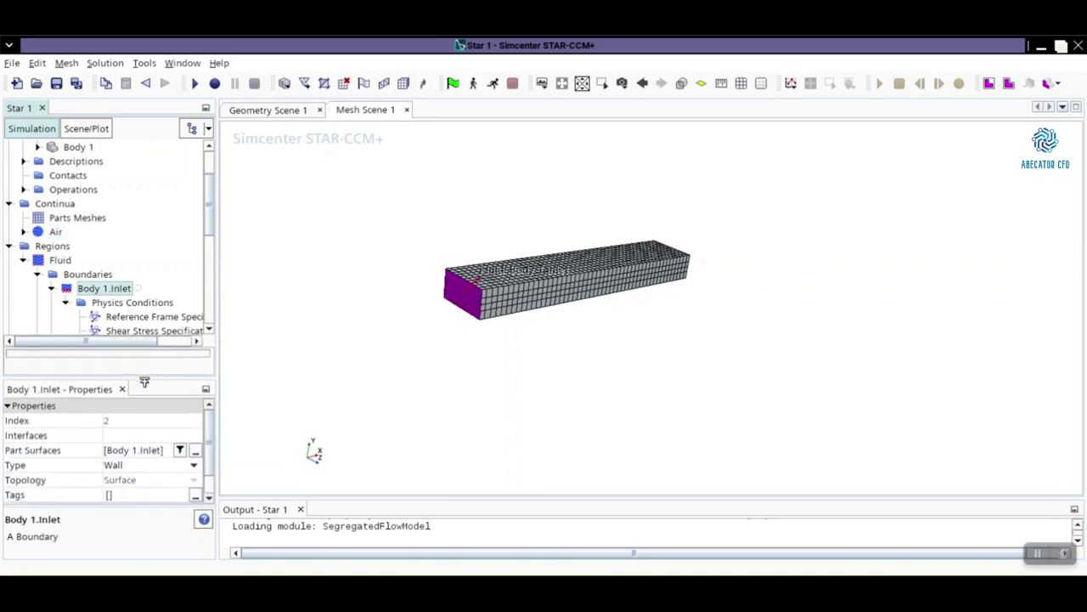
left_click(172, 465)
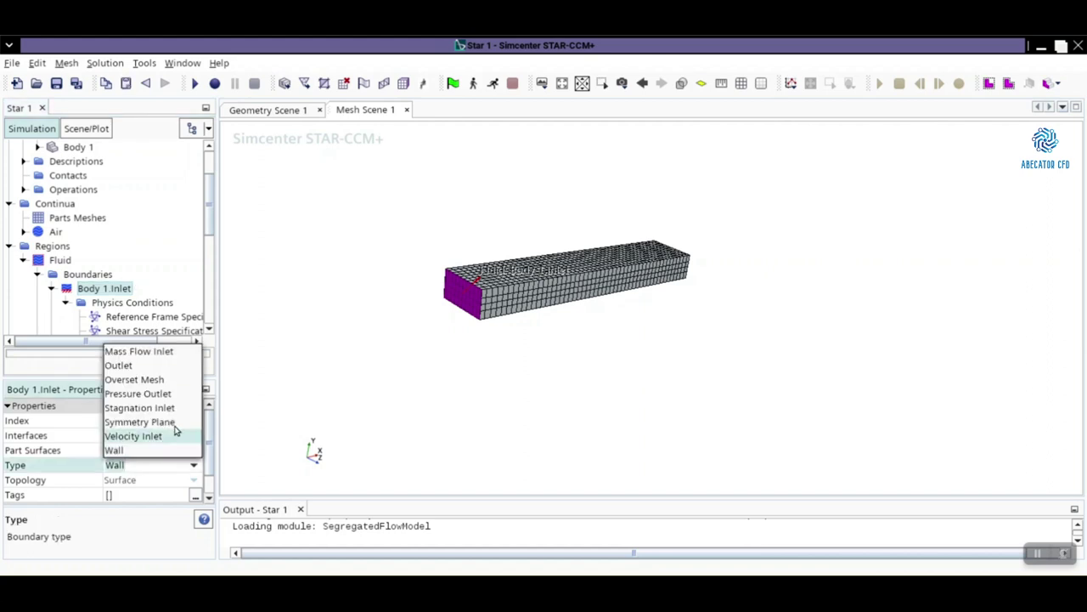
left_click(168, 438)
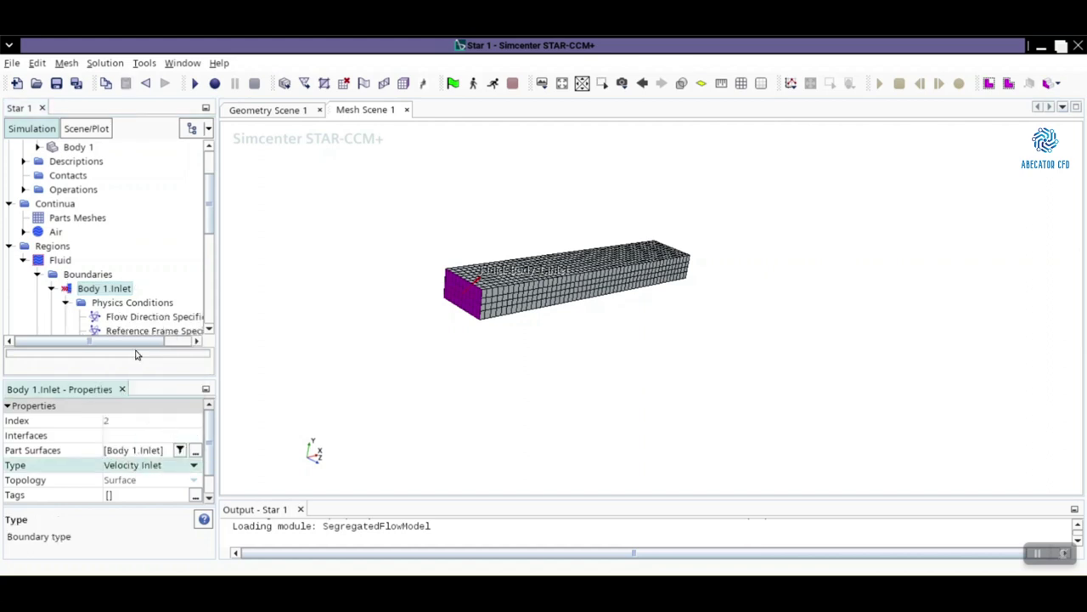
Bring up the inlet's Velocity Magnitude value, a constant 1.0 m/s
scroll(131, 299, "down", 2)
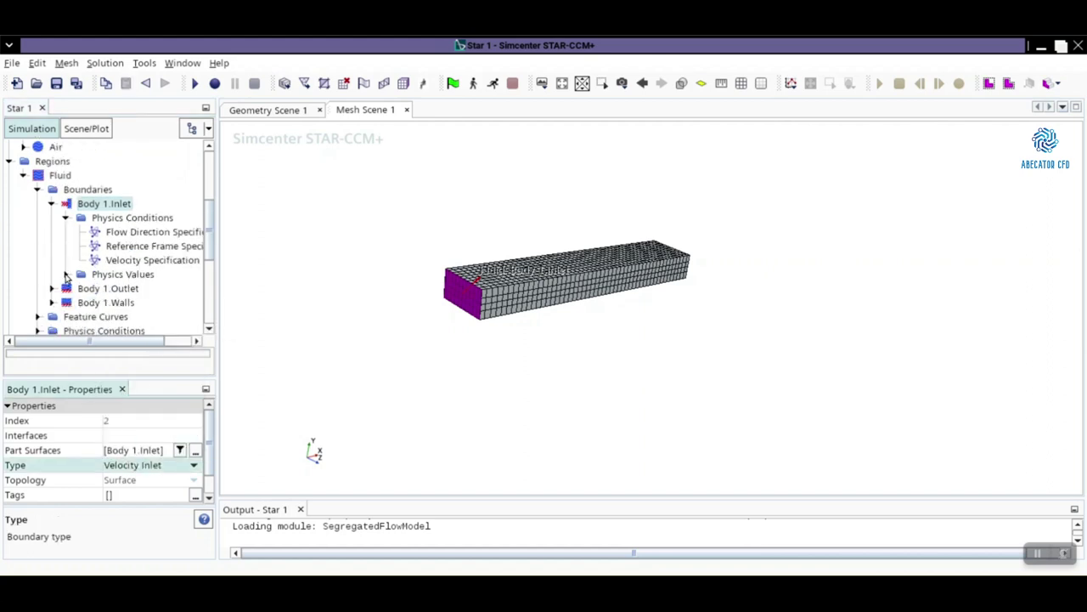
left_click(66, 275)
left_click(134, 289)
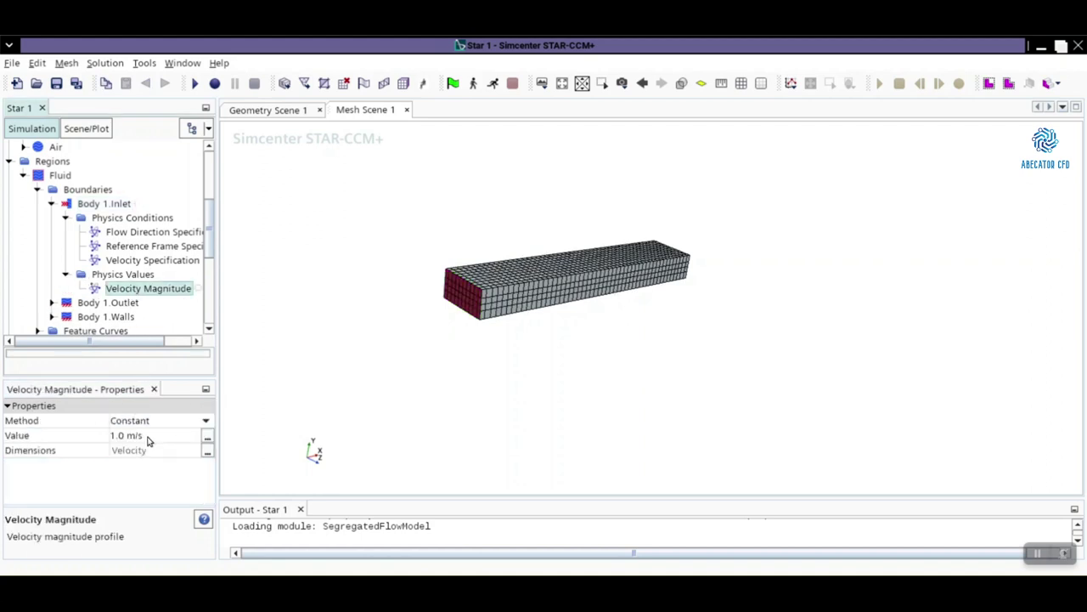
left_click(146, 437)
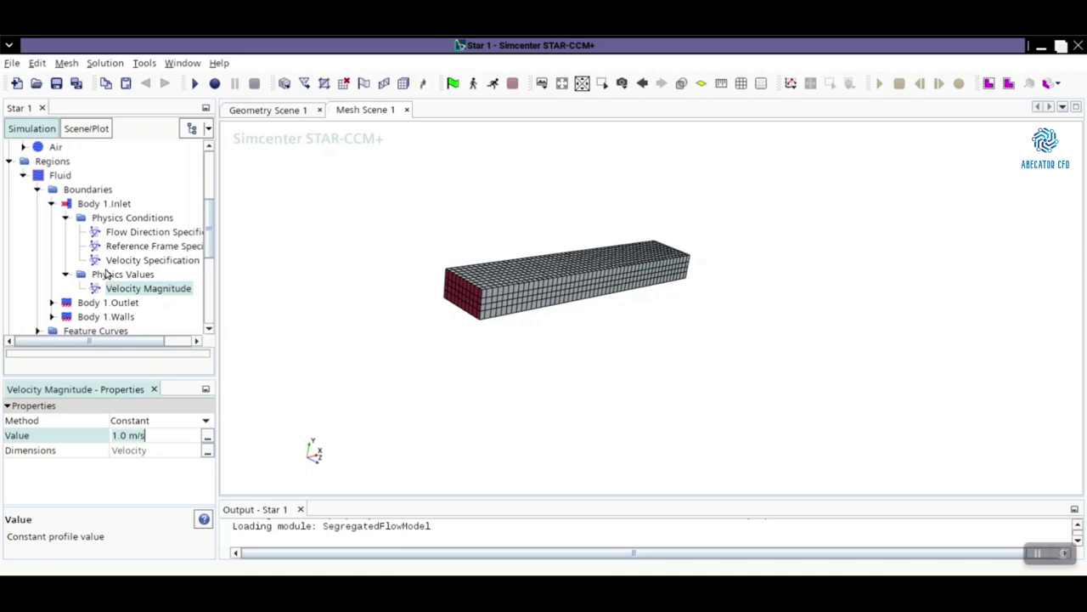
Confirm Body 1.Walls is a Wall and set Body 1.Outlet to Pressure Outlet
scroll(107, 273, "down", 2)
left_click(118, 236)
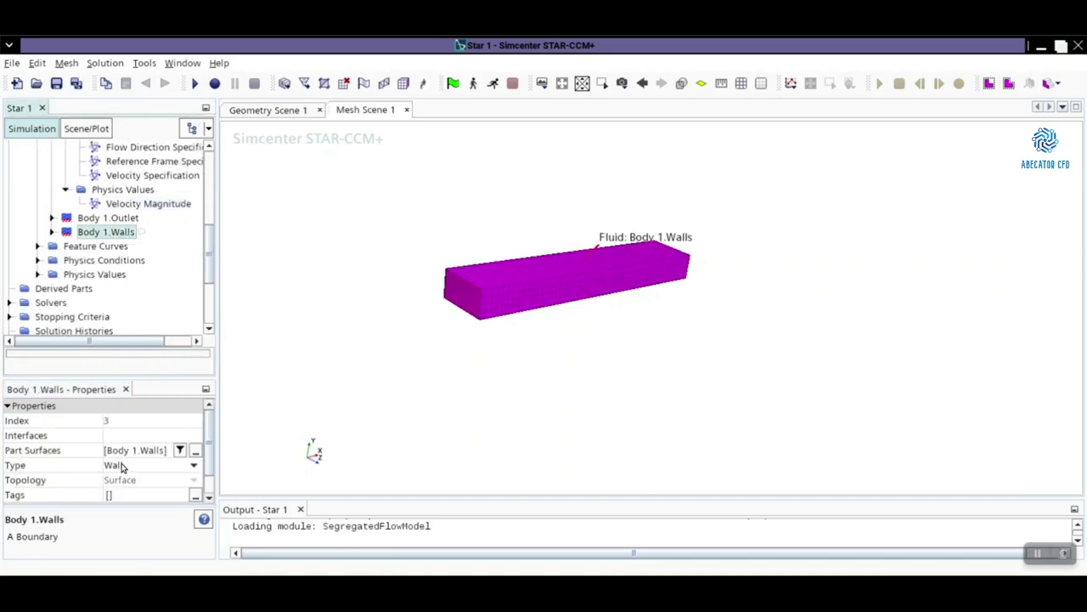
left_click(117, 219)
left_click(142, 465)
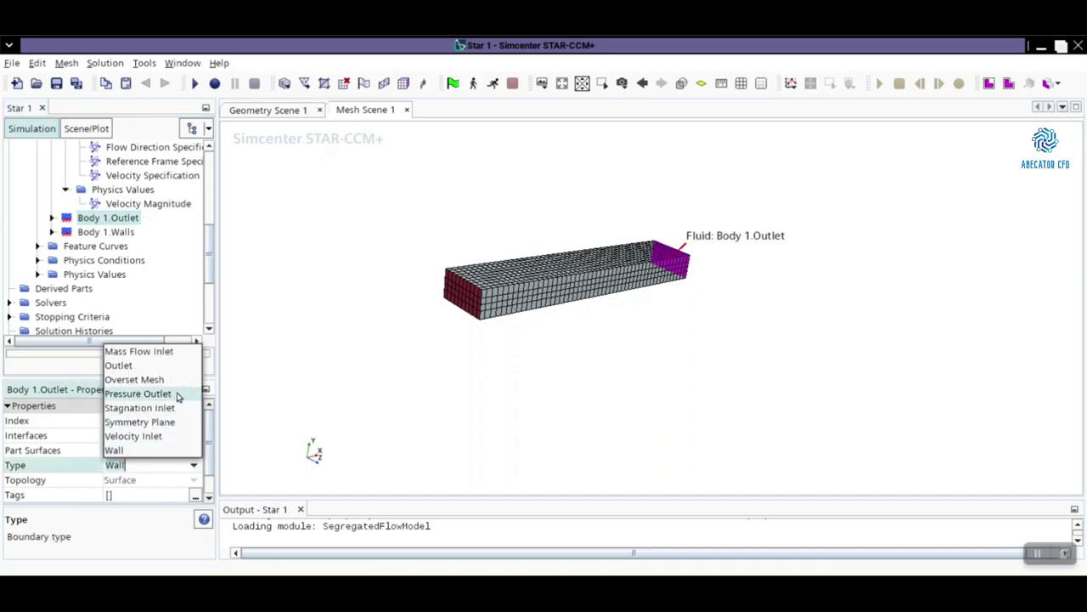
left_click(158, 396)
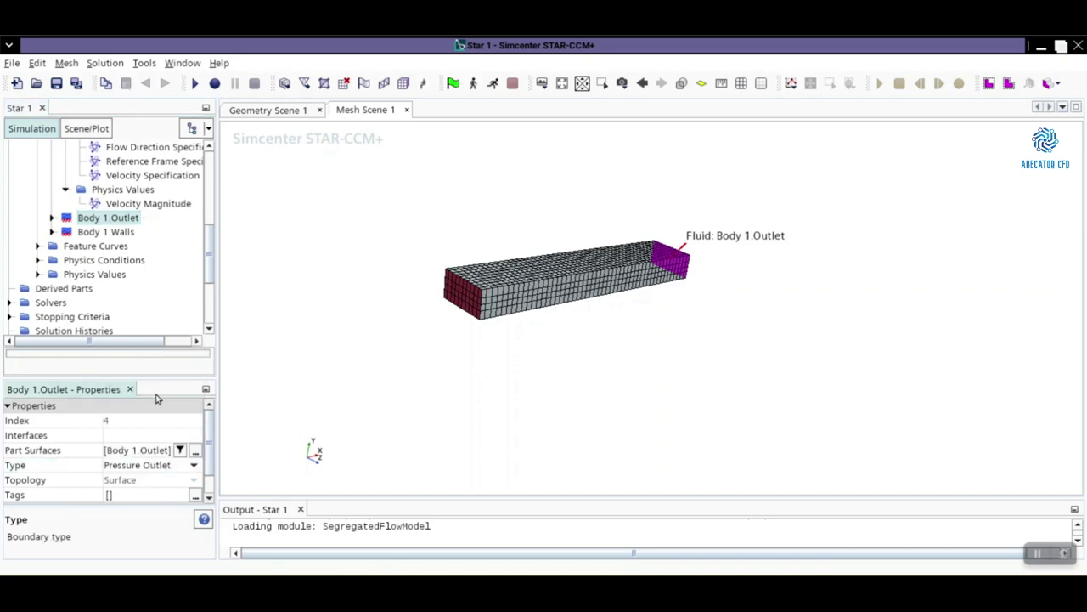
Check the outlet's constant 0.0 Pa pressure value, then collapse the Fluid region
left_click(51, 218)
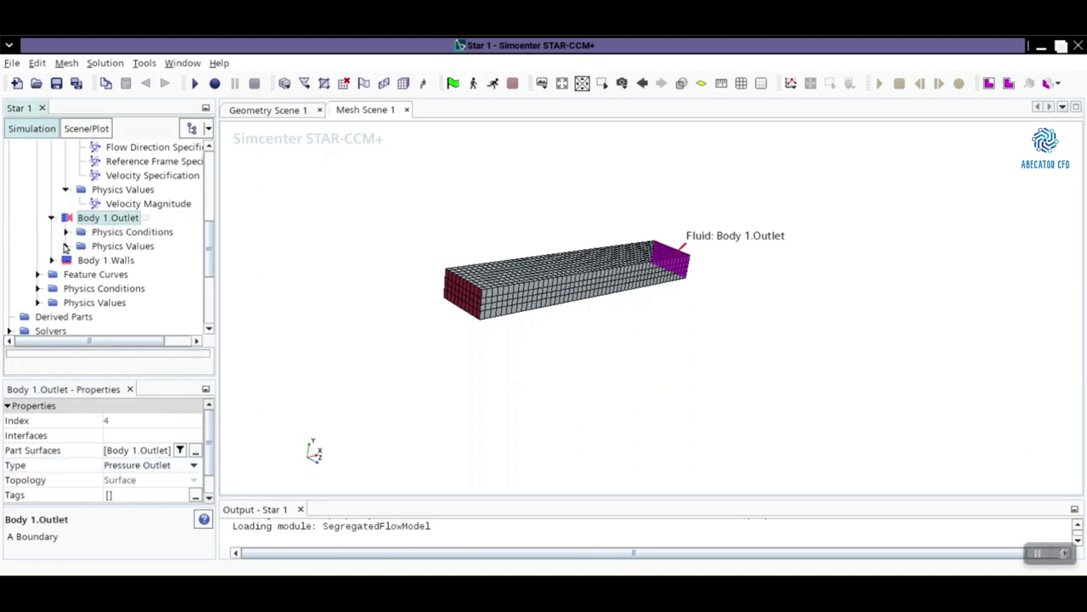
left_click(66, 246)
left_click(123, 260)
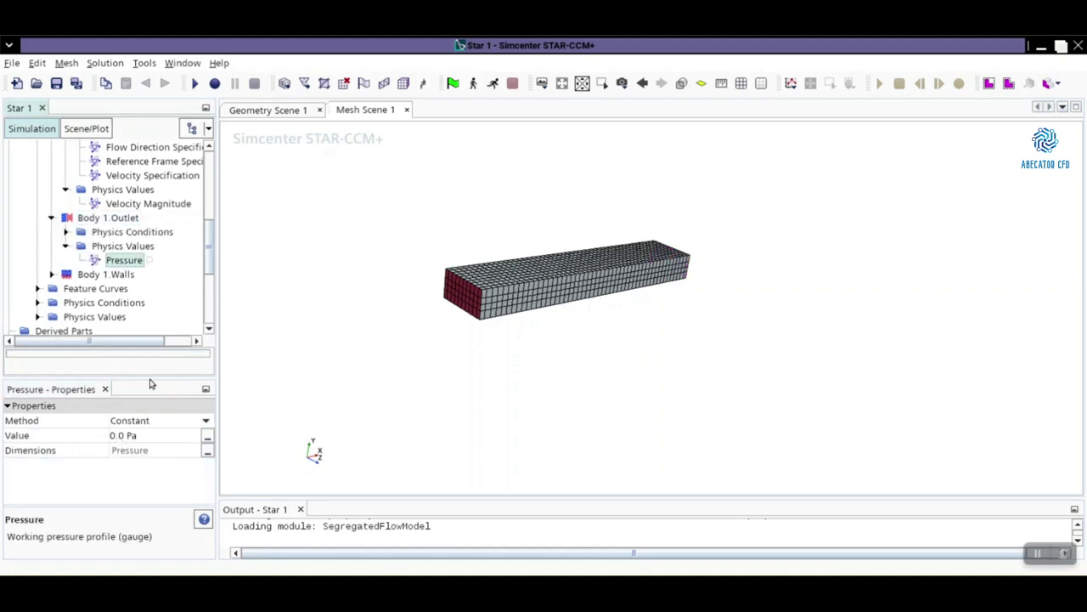
scroll(83, 251, "down", 2)
scroll(82, 251, "up", 5)
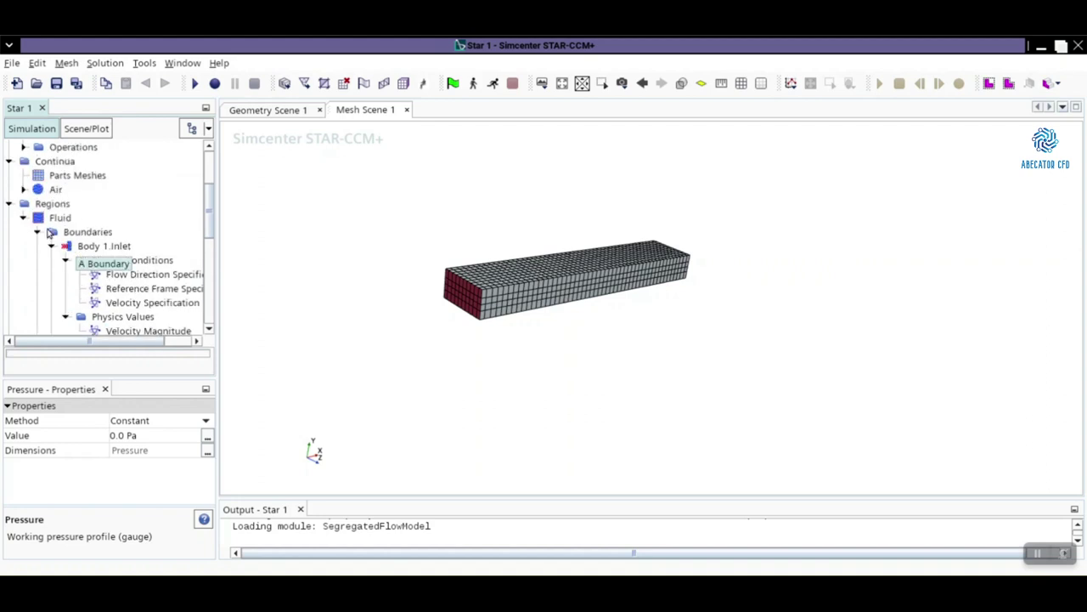
left_click(24, 218)
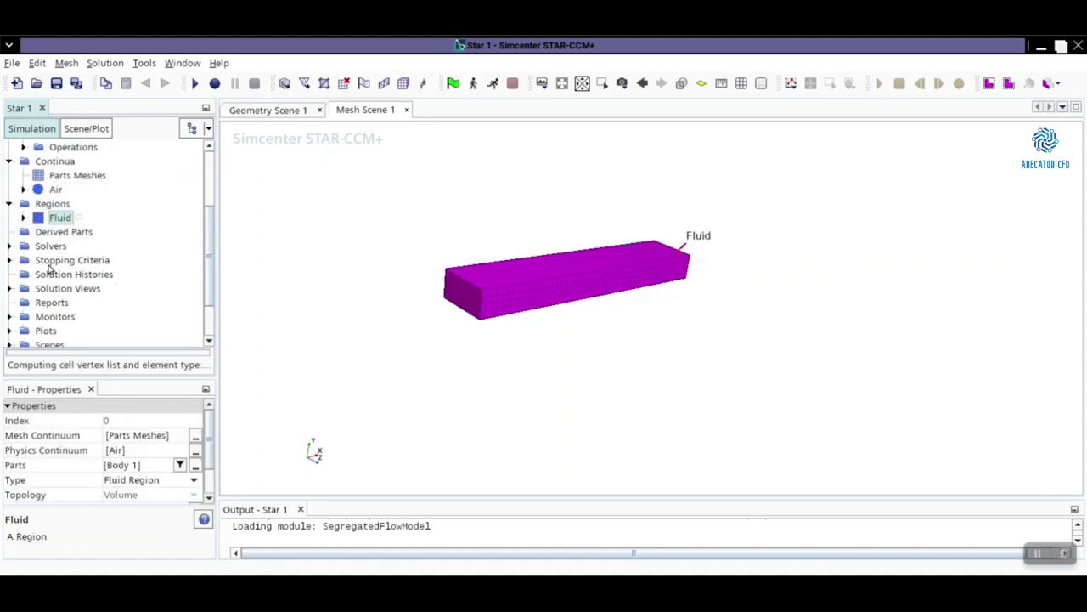
Verify the Maximum Steps stopping criterion is 1000
left_click(9, 260)
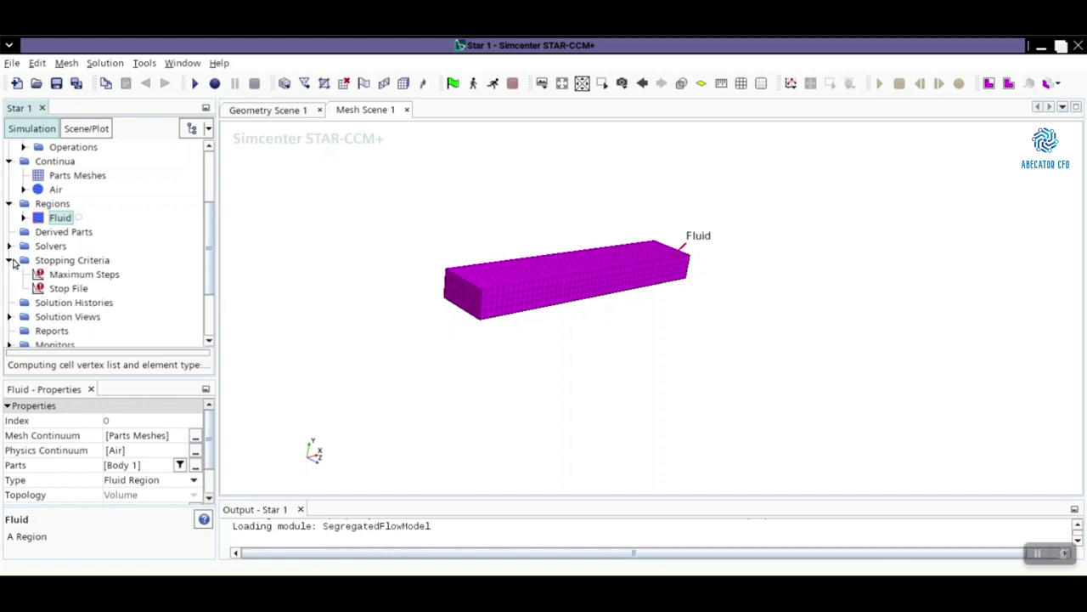
left_click(73, 274)
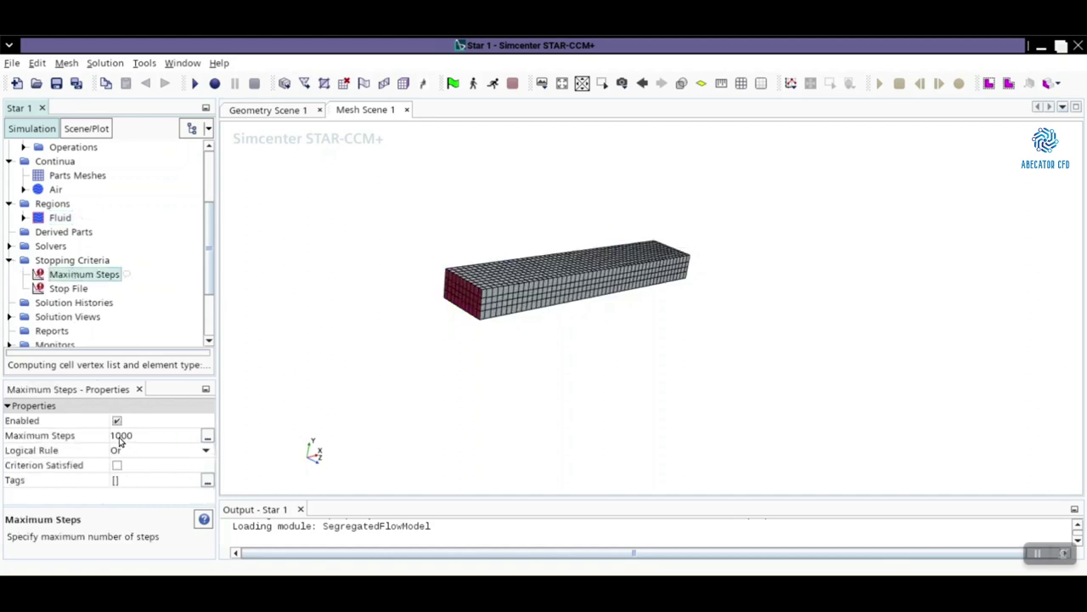
scroll(51, 268, "down", 1)
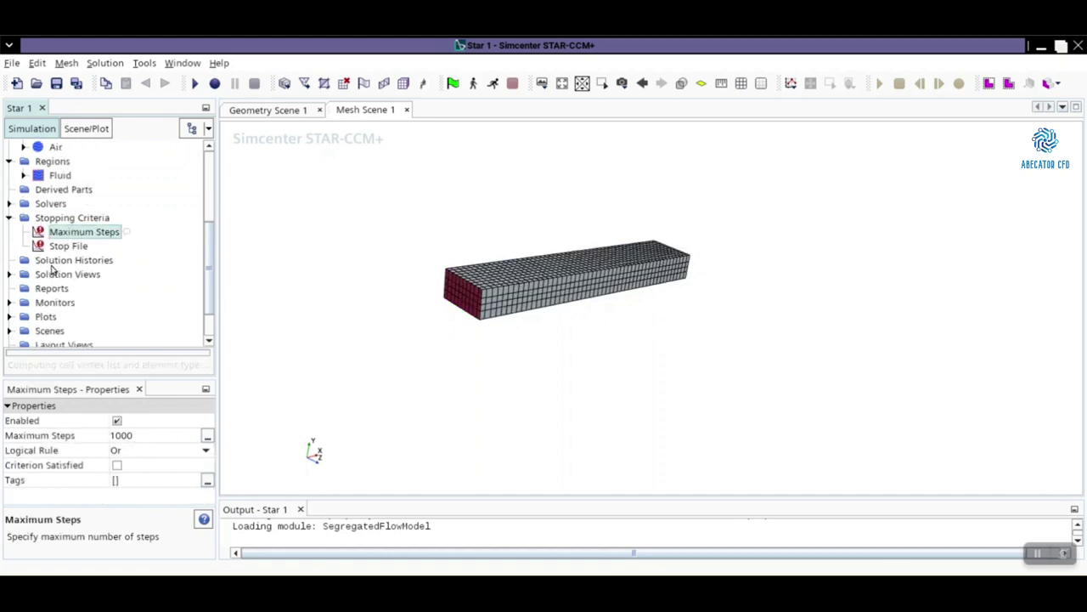
scroll(57, 250, "up", 2)
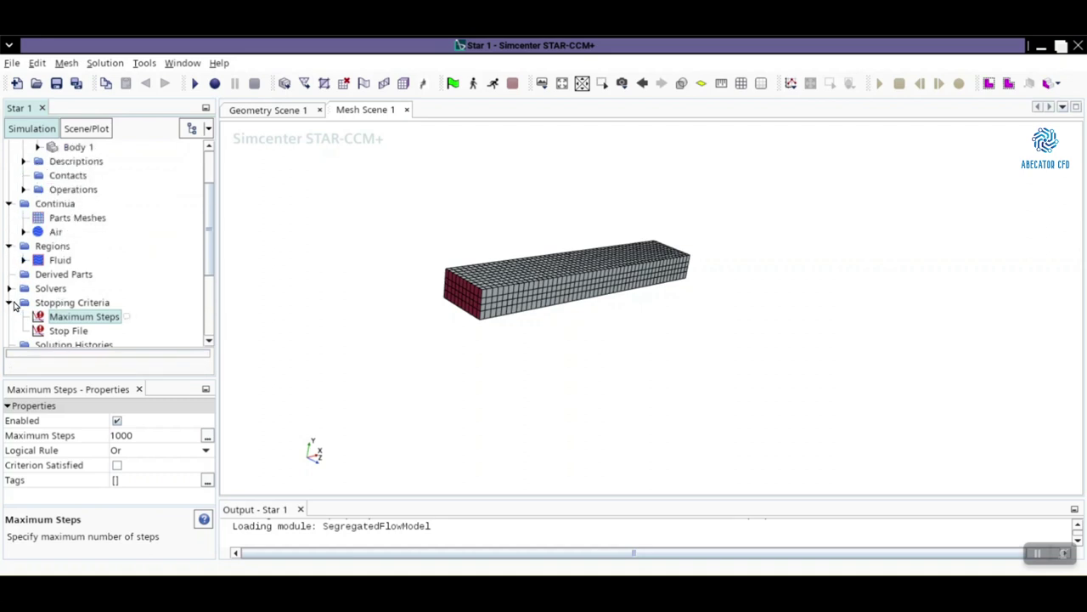
Collapse the Stopping Criteria, Regions, Continua and Geometry branches
left_click(9, 302)
left_click(9, 246)
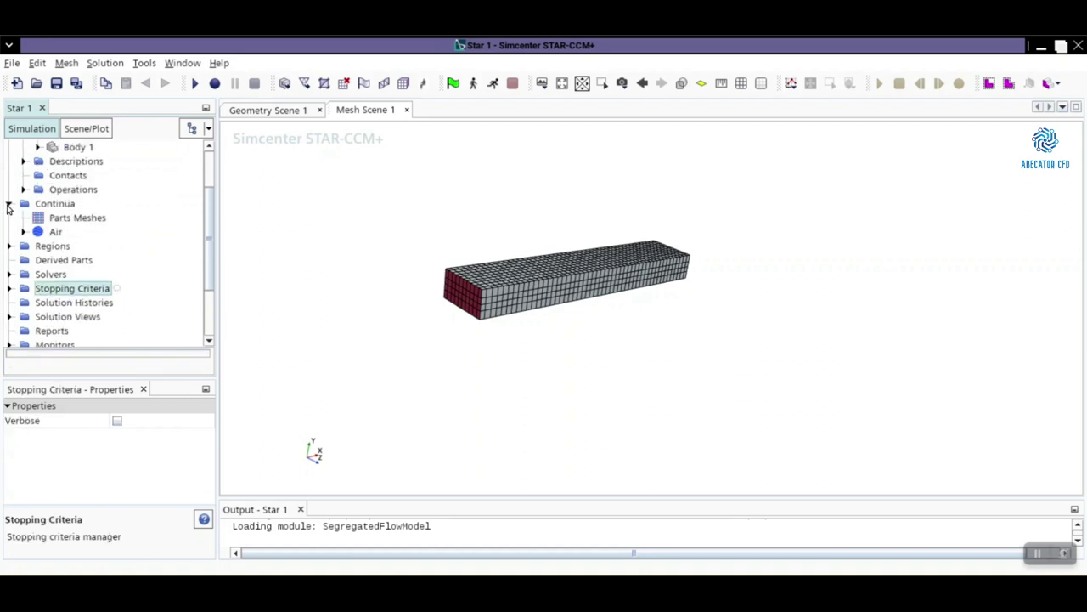
left_click(9, 205)
left_click(9, 162)
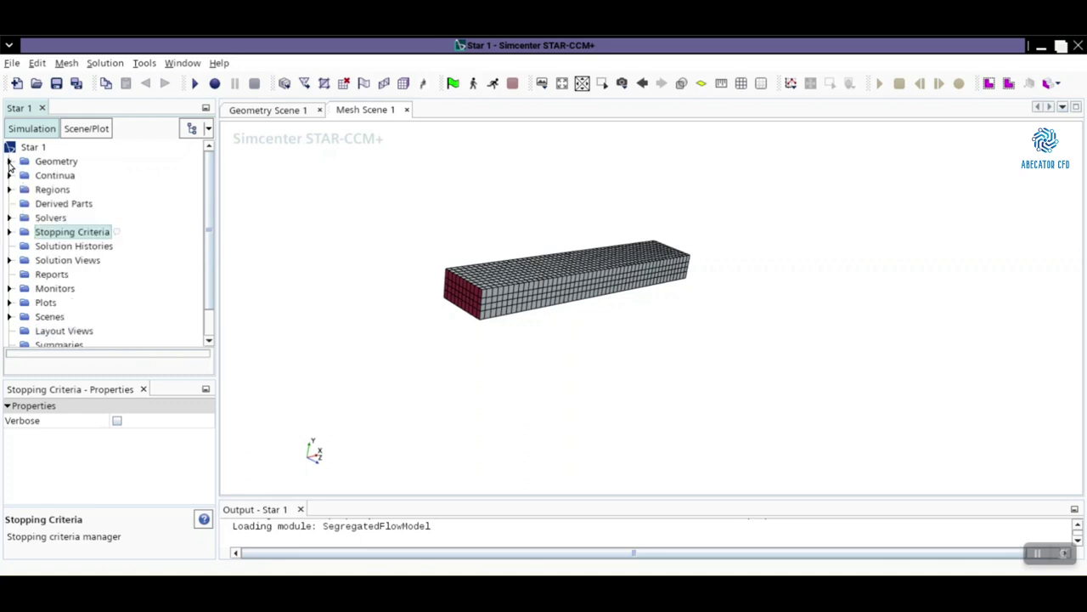
Start a new plane section derived part through the fluid from Derived Parts
left_click(58, 204)
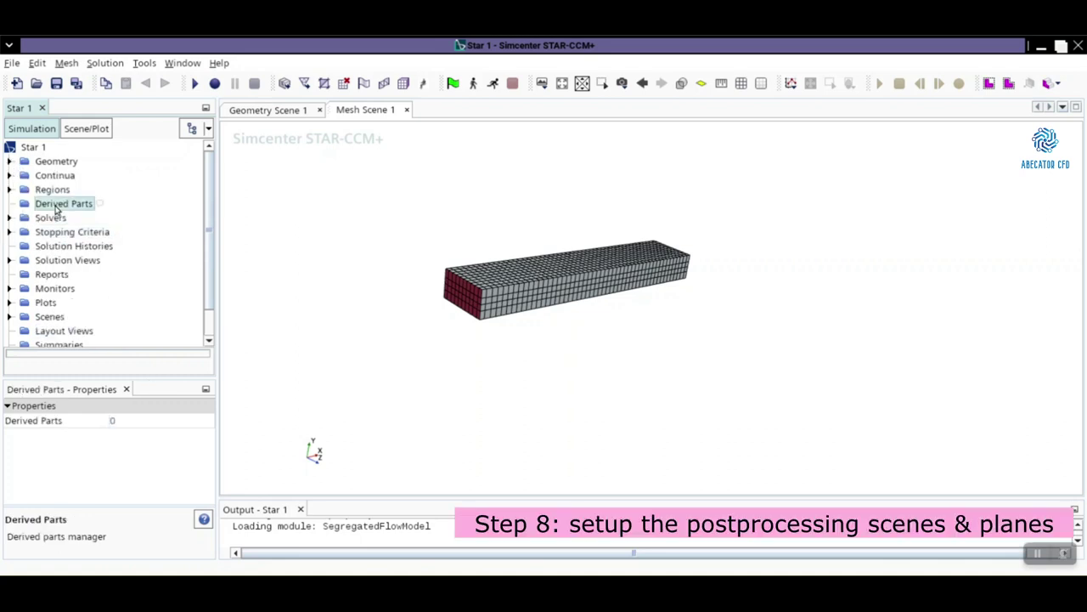
right_click(58, 207)
mouse_move(124, 218)
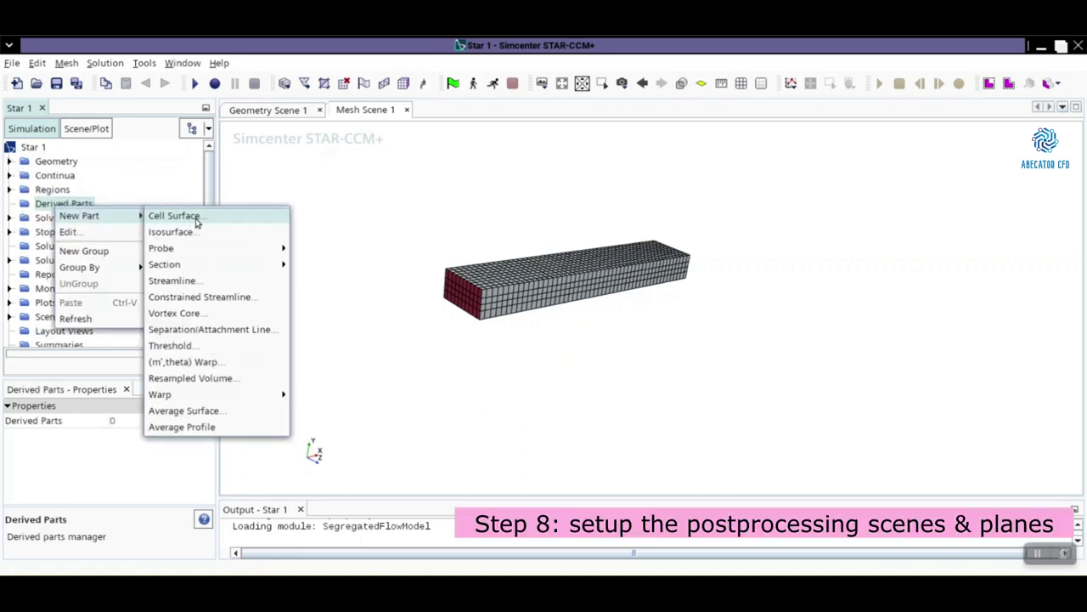
mouse_move(196, 265)
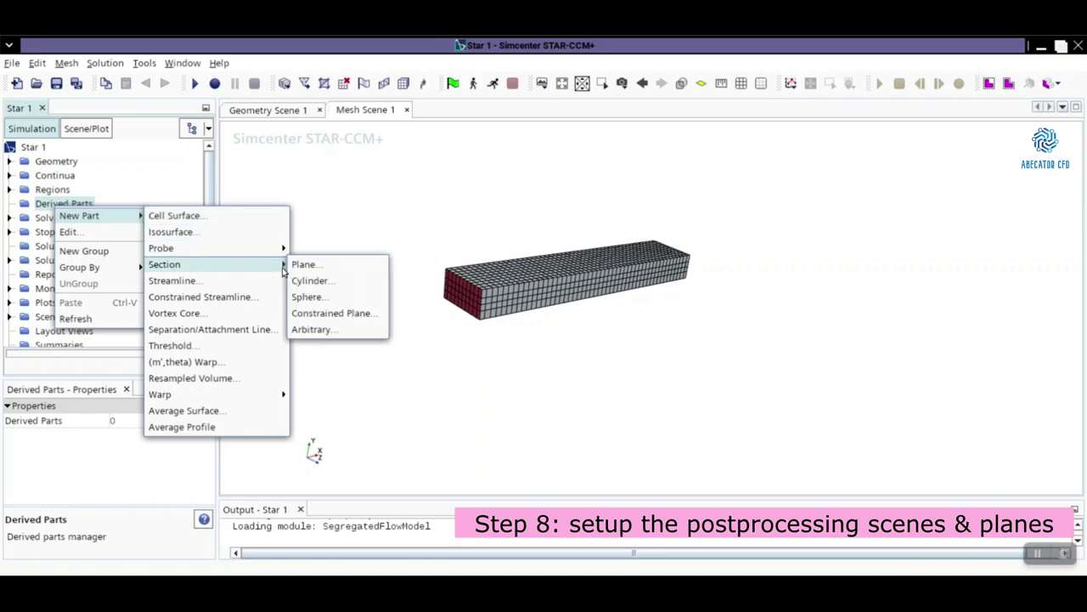
left_click(303, 265)
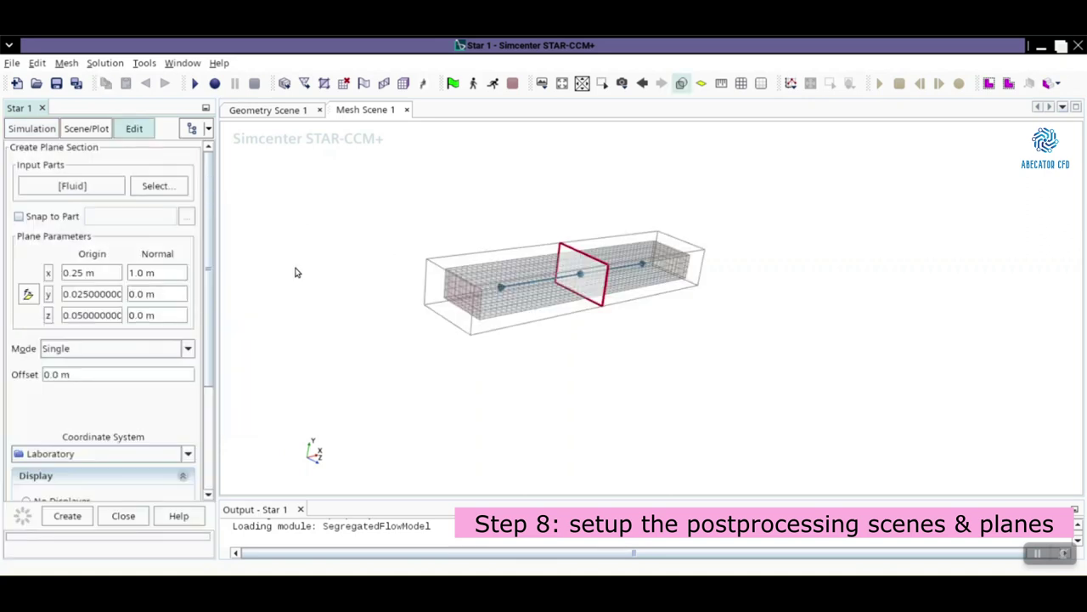
Set the plane normal to (0, 0, 1) at origin (0.25, 0.025, 0.05) and create it
left_click(166, 316)
type("1")
left_click(169, 276)
type("0")
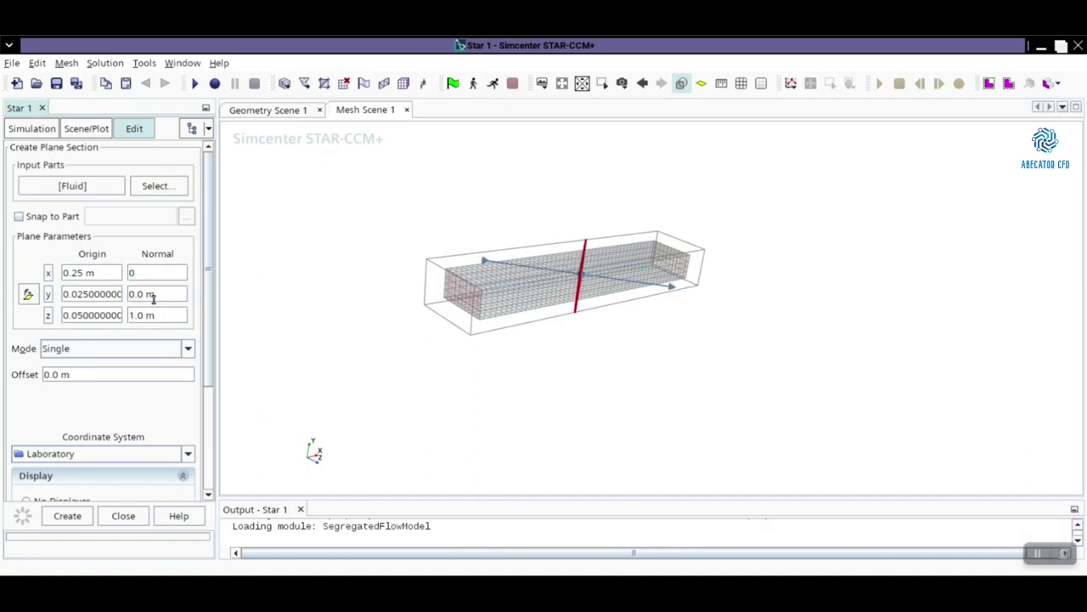
left_click(153, 298)
left_click(73, 518)
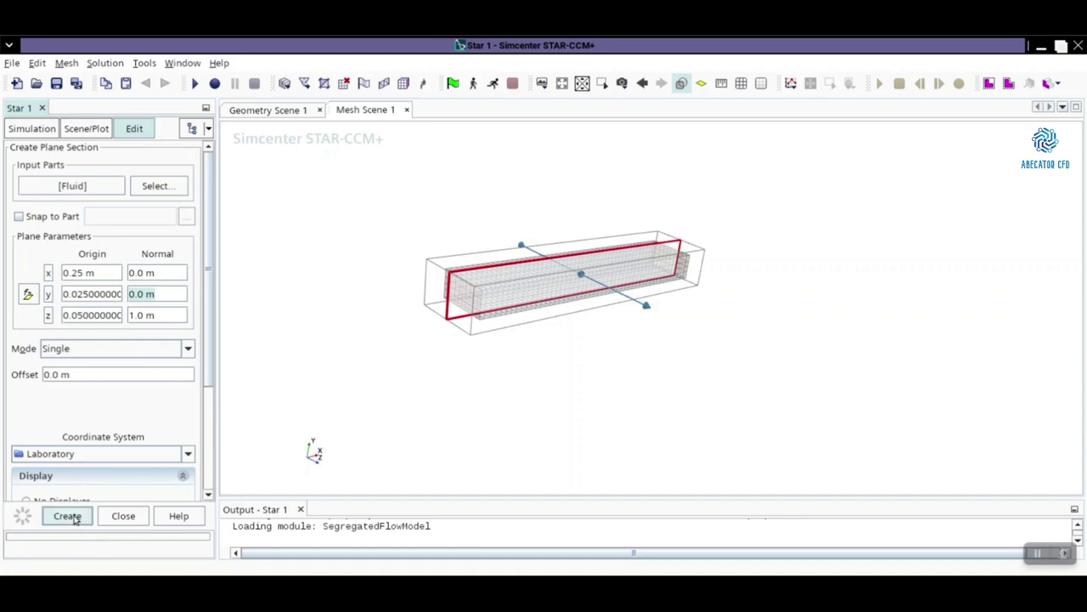
left_click(125, 514)
left_click(10, 204)
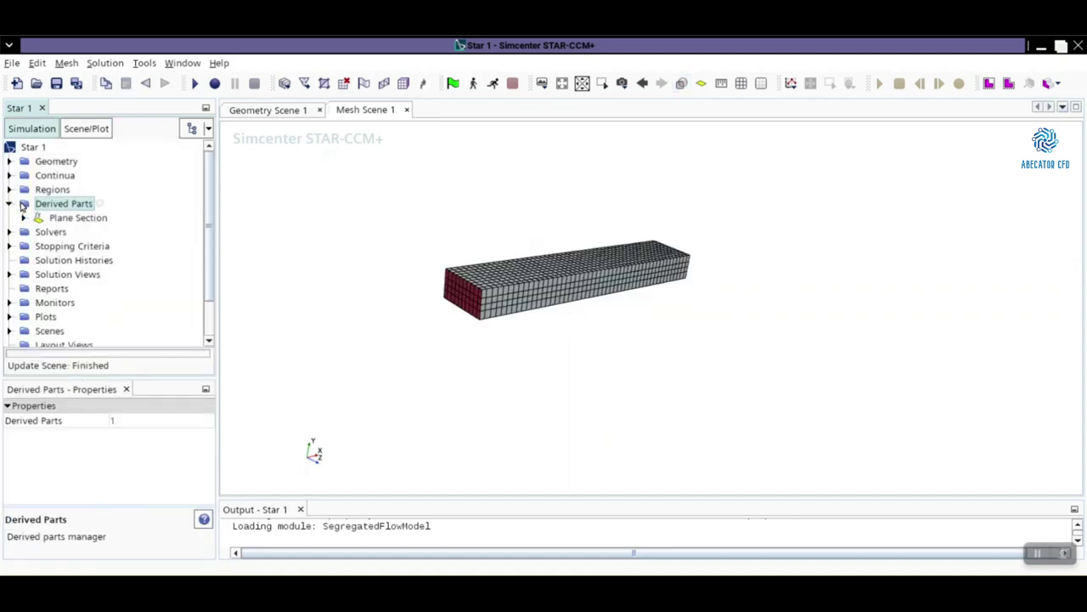
Create a new scalar scene and add the plane section as a Scalar displayer
left_click(71, 218)
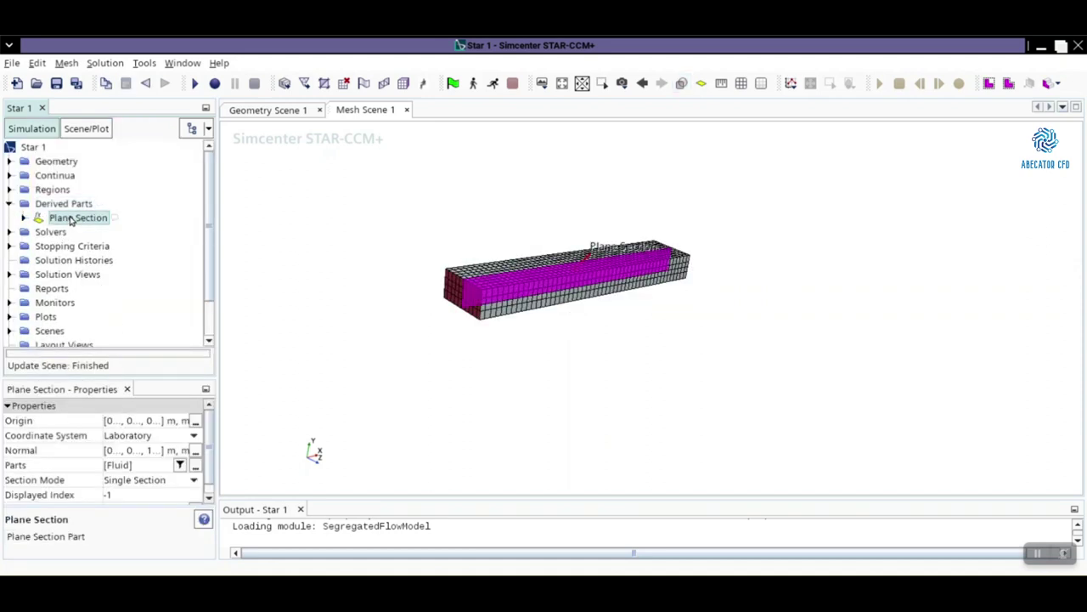
left_click(542, 84)
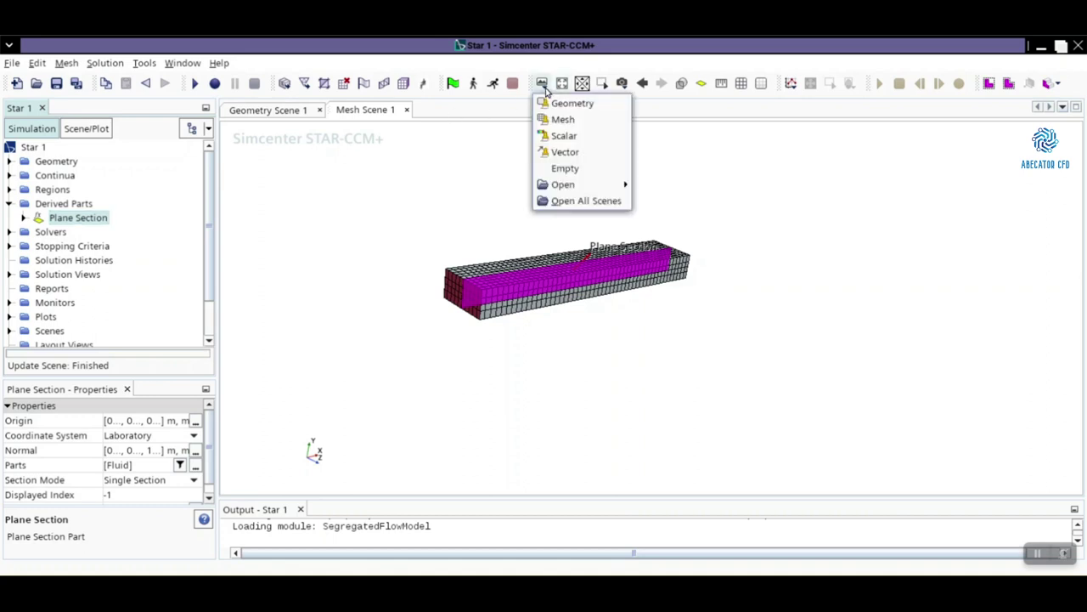
left_click(565, 137)
left_click_drag(475, 293, 526, 336)
left_click_drag(89, 225, 514, 293)
left_click(436, 267)
left_click(549, 404)
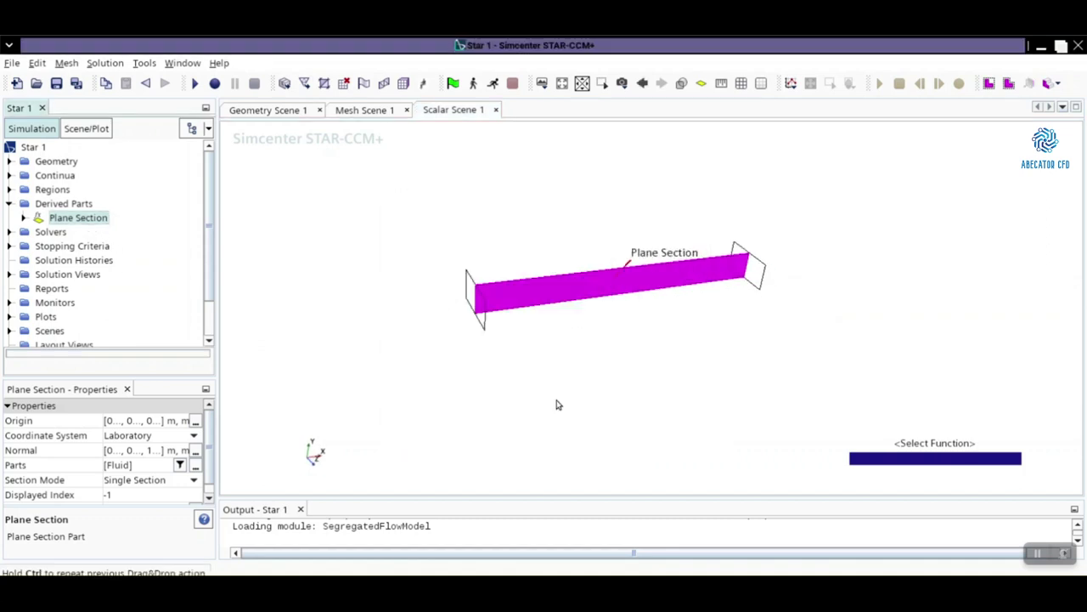
Set the scene's scalar field to Velocity: Magnitude
left_click(895, 459)
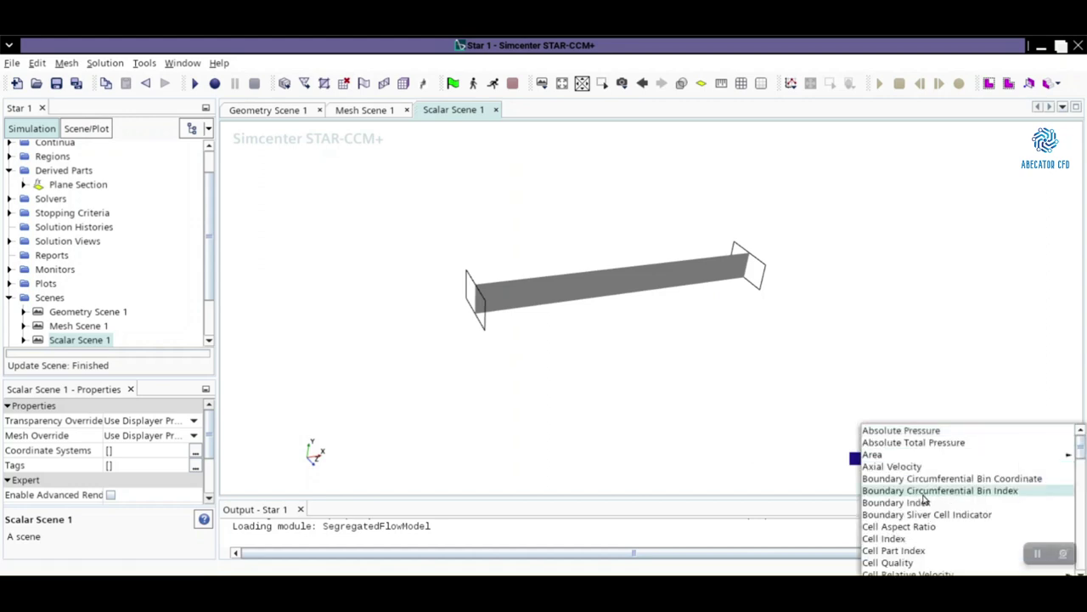
scroll(925, 501, "down", 3)
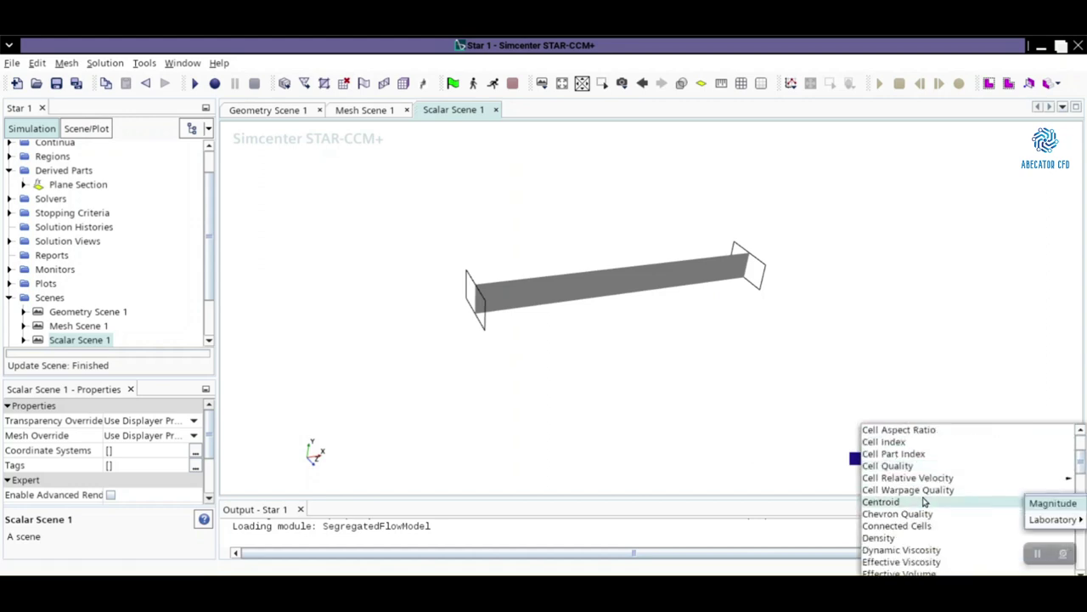
key("Down")
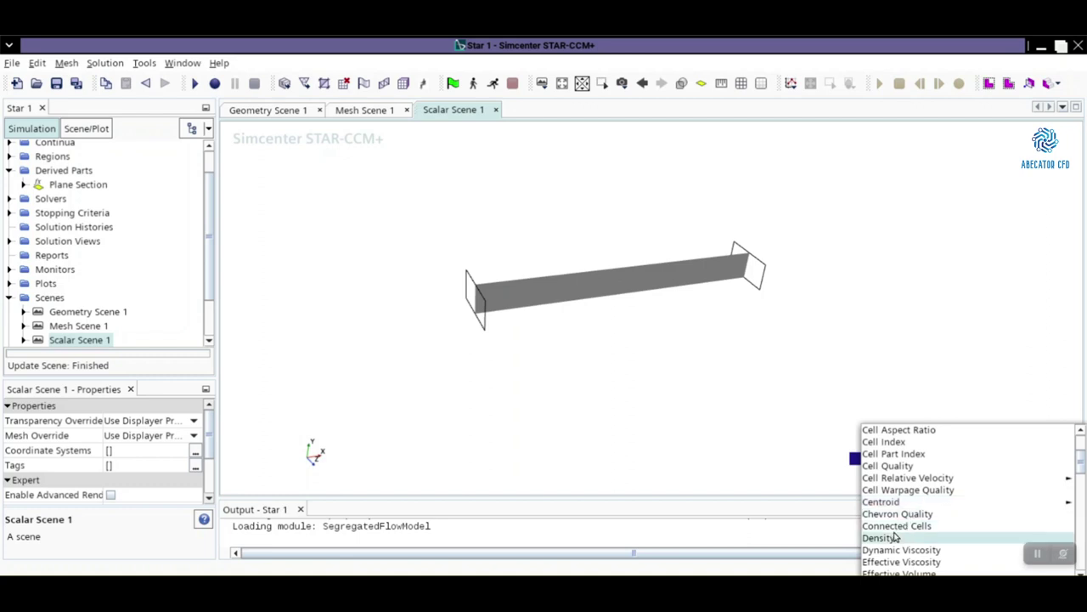
scroll(888, 520, "down", 5)
mouse_move(891, 521)
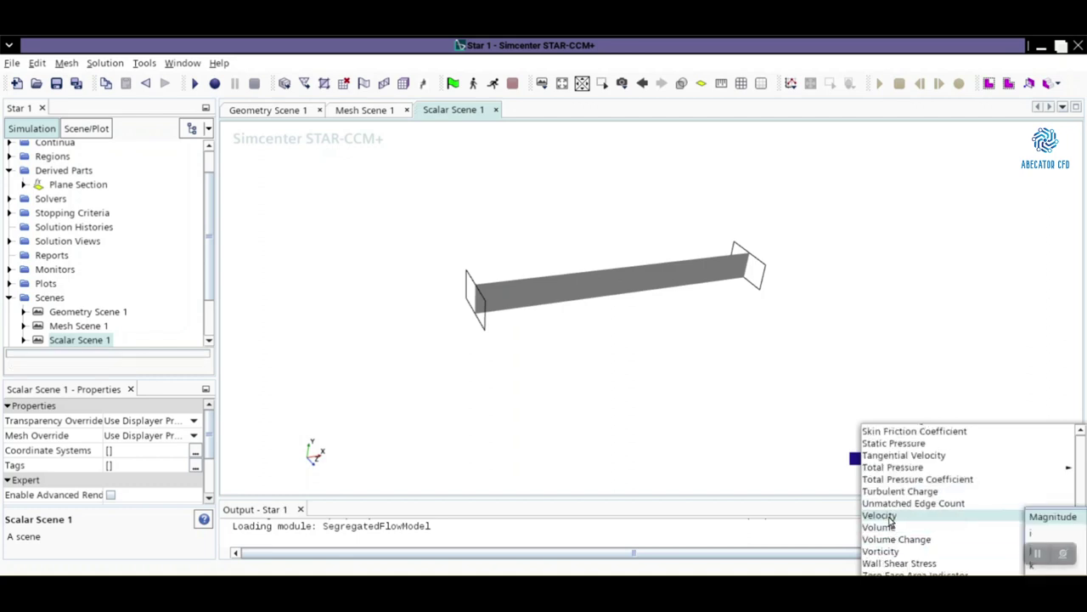
left_click(1050, 518)
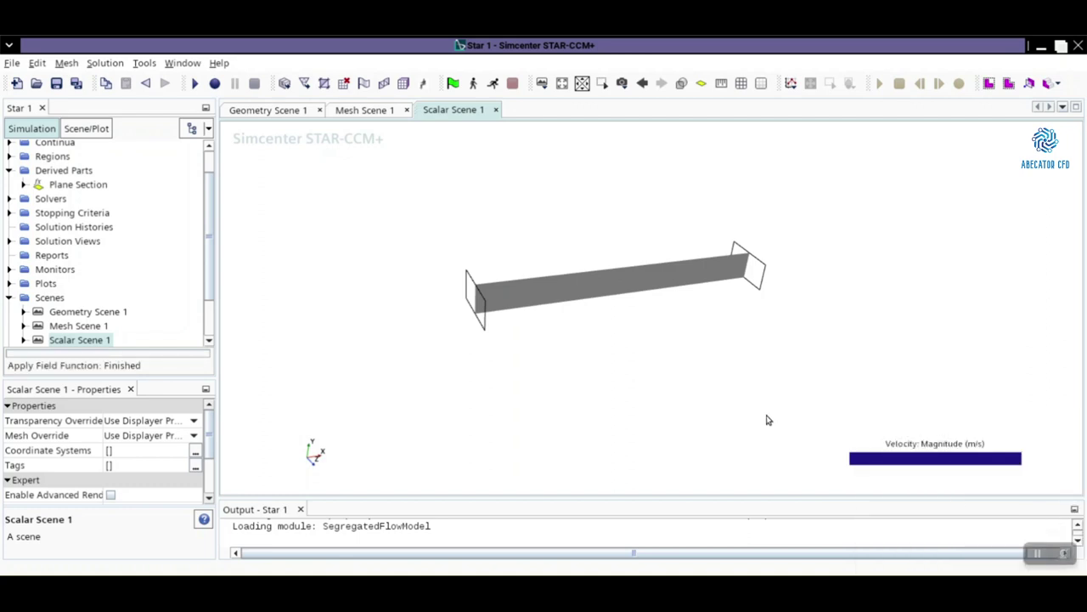
Initialize the flow solution and start the solver
left_click(105, 64)
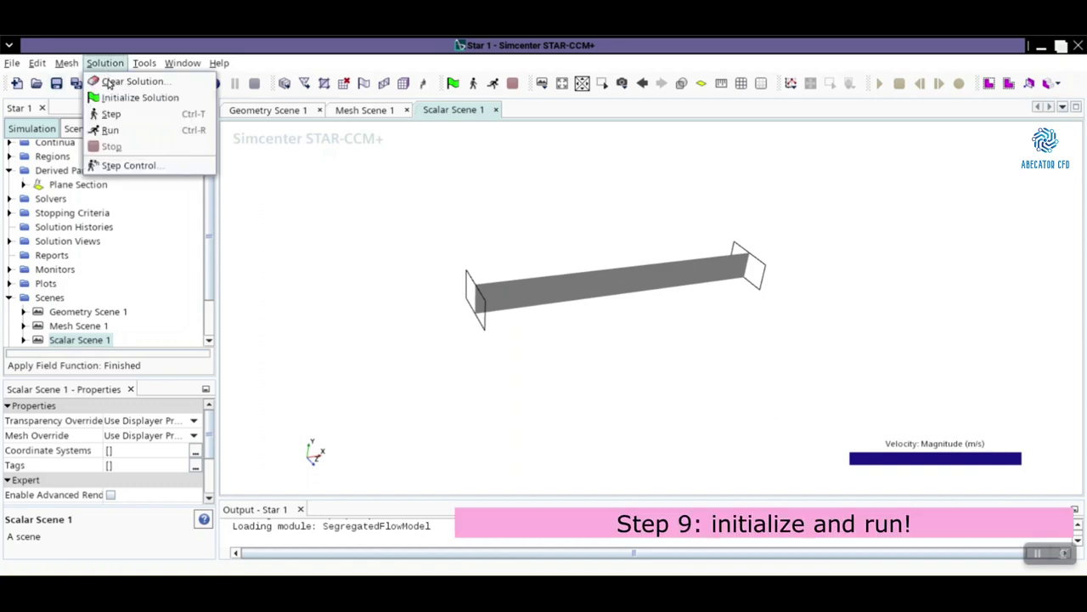
left_click(107, 100)
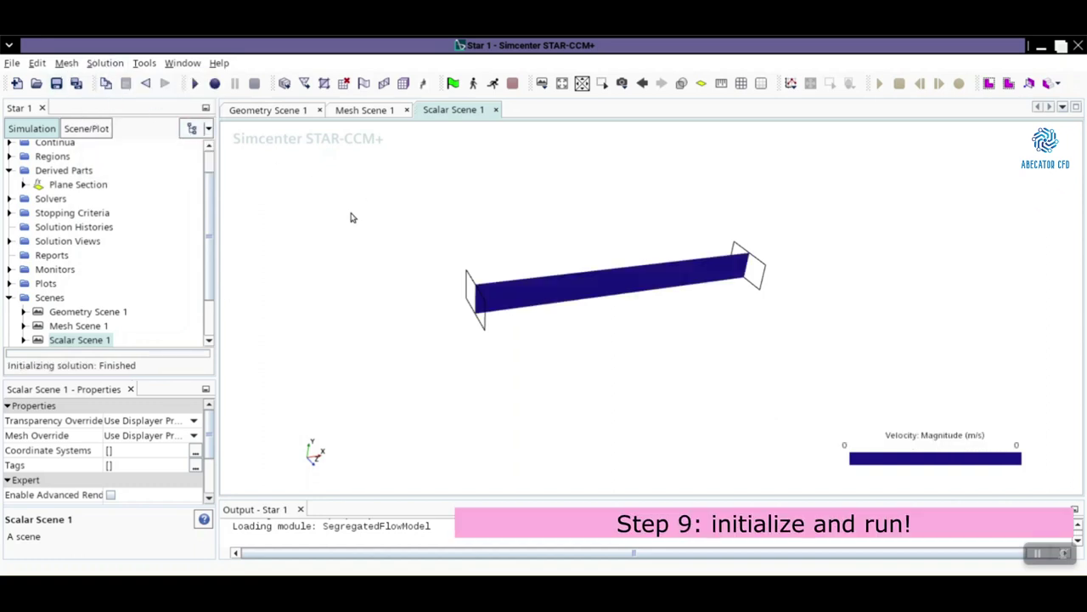
left_click(491, 82)
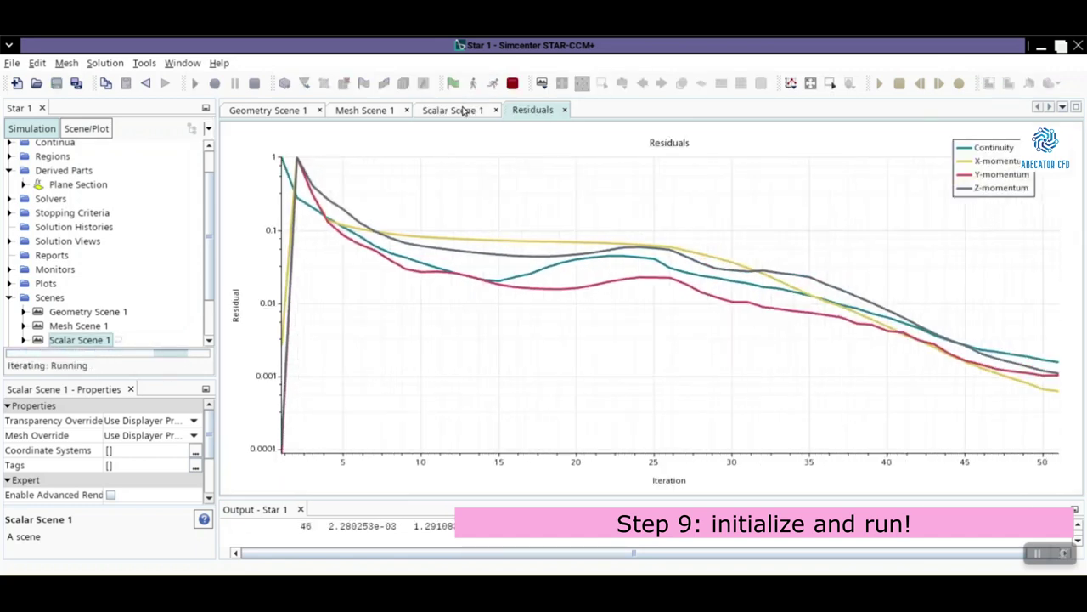
Watch the velocity contour in Scalar Scene 1 during solving, briefly toggling the mesh
left_click(463, 110)
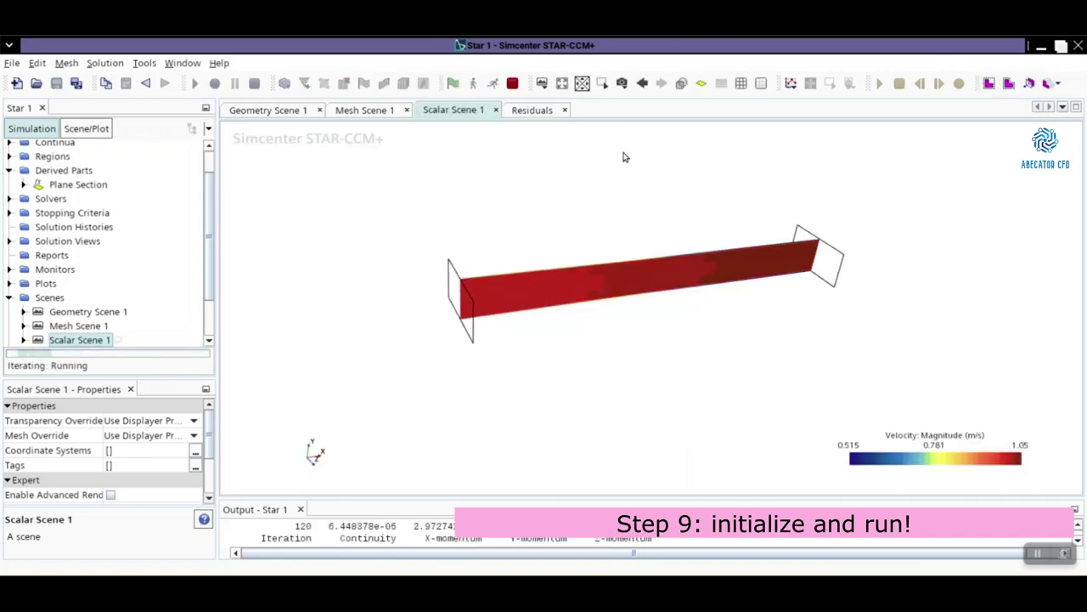
left_click(741, 84)
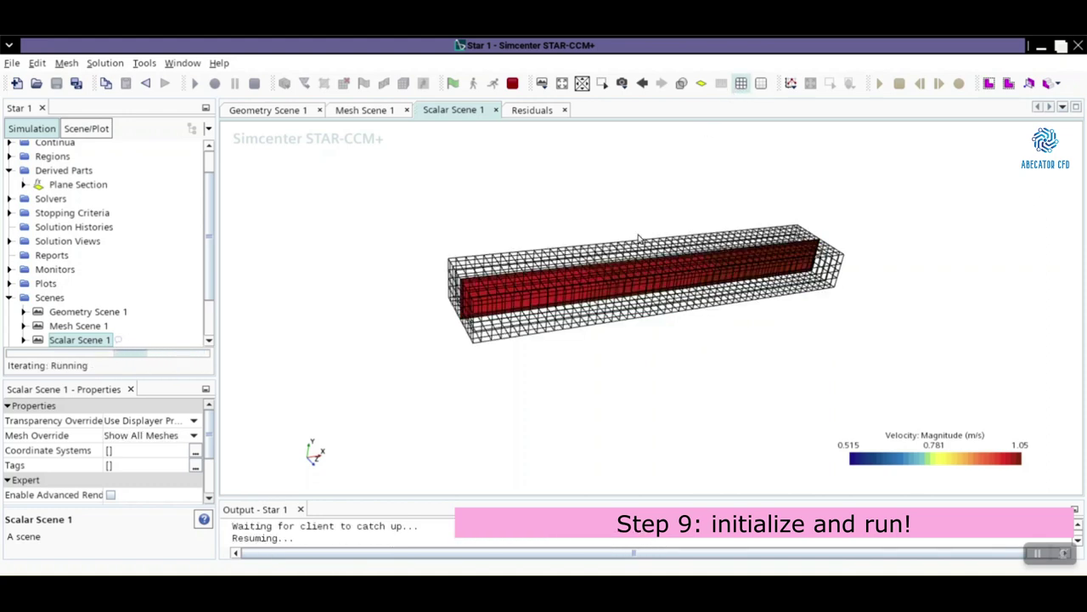
left_click(761, 83)
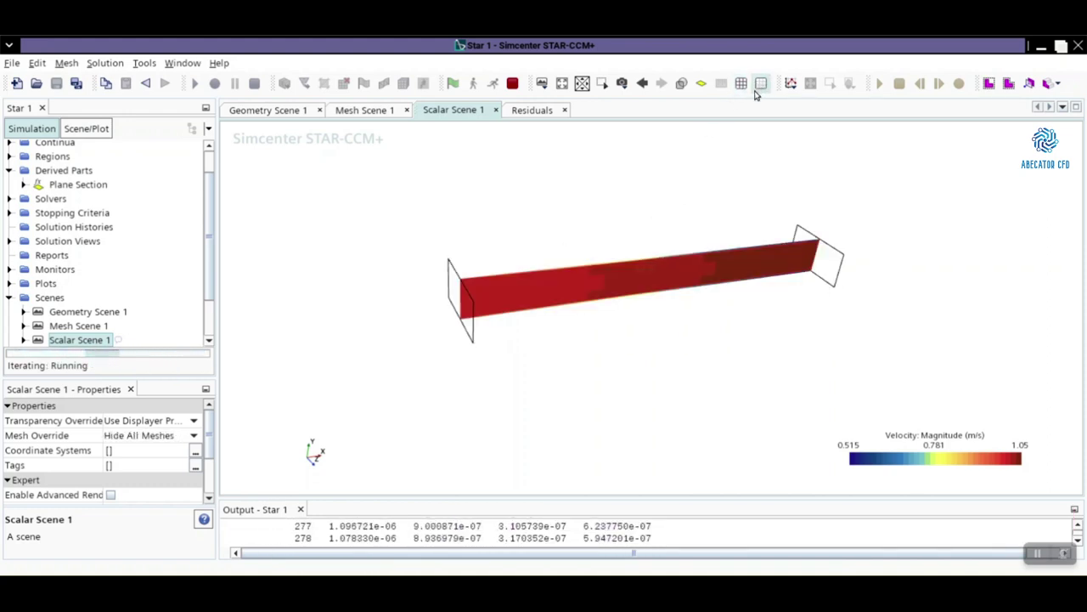
left_click_drag(672, 287, 500, 277)
scroll(474, 273, "up", 3)
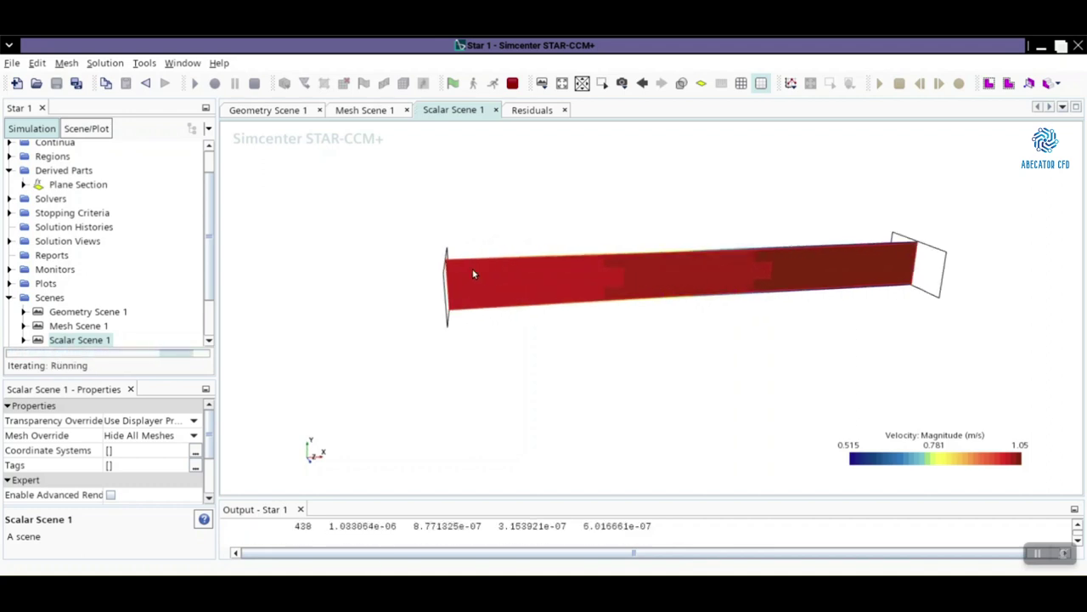
Stop the solver once residuals level off at iteration 604, returning to the contour
left_click(525, 110)
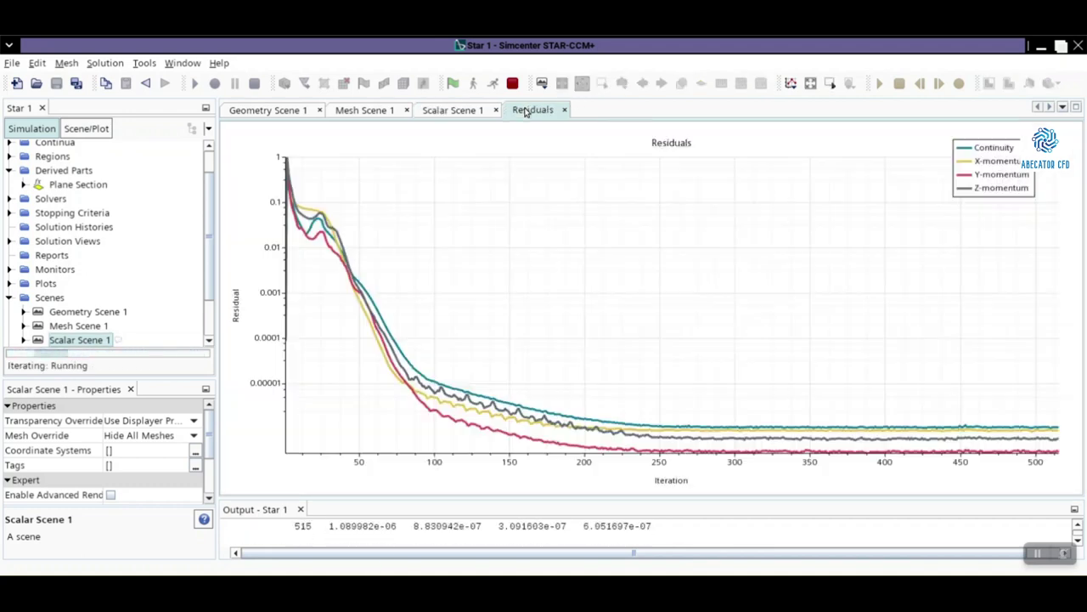
left_click(513, 85)
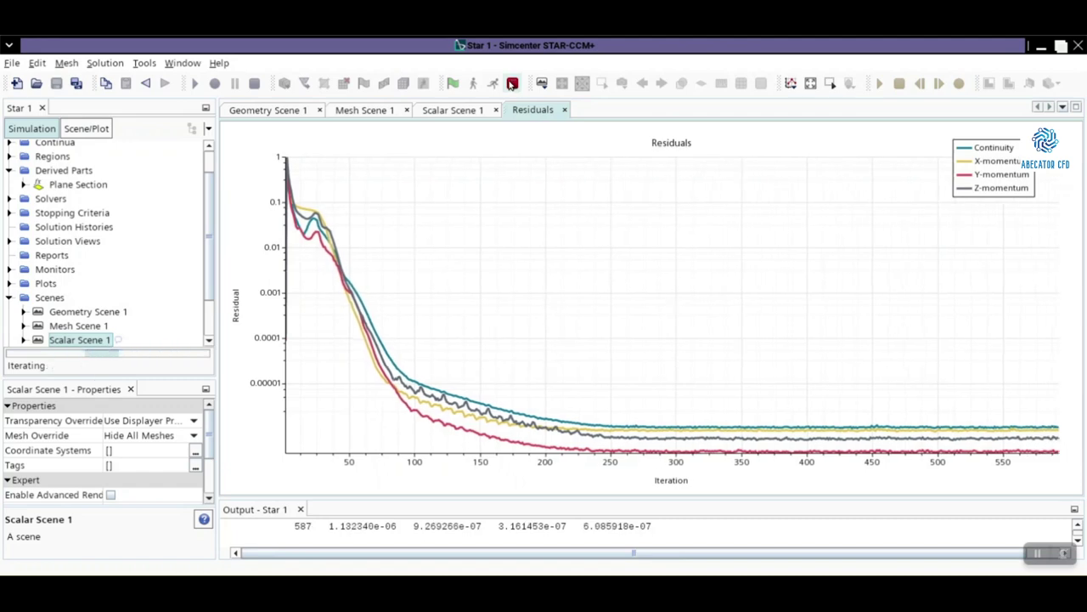
left_click(459, 111)
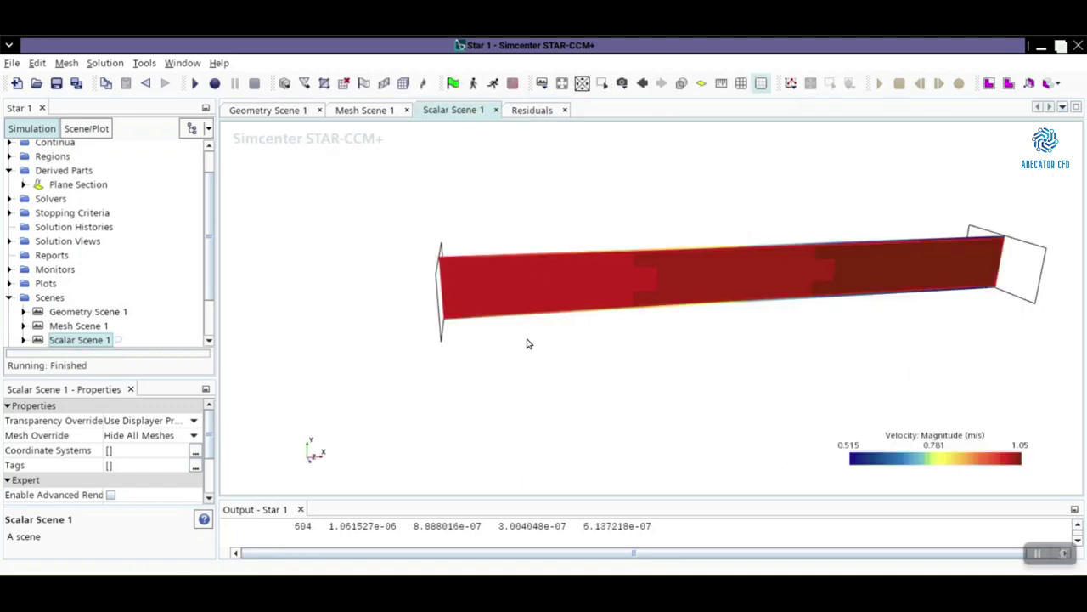
Expand Scalar Scene 1's displayers in the simulation tree
scroll(587, 292, "up", 2)
scroll(570, 266, "down", 2)
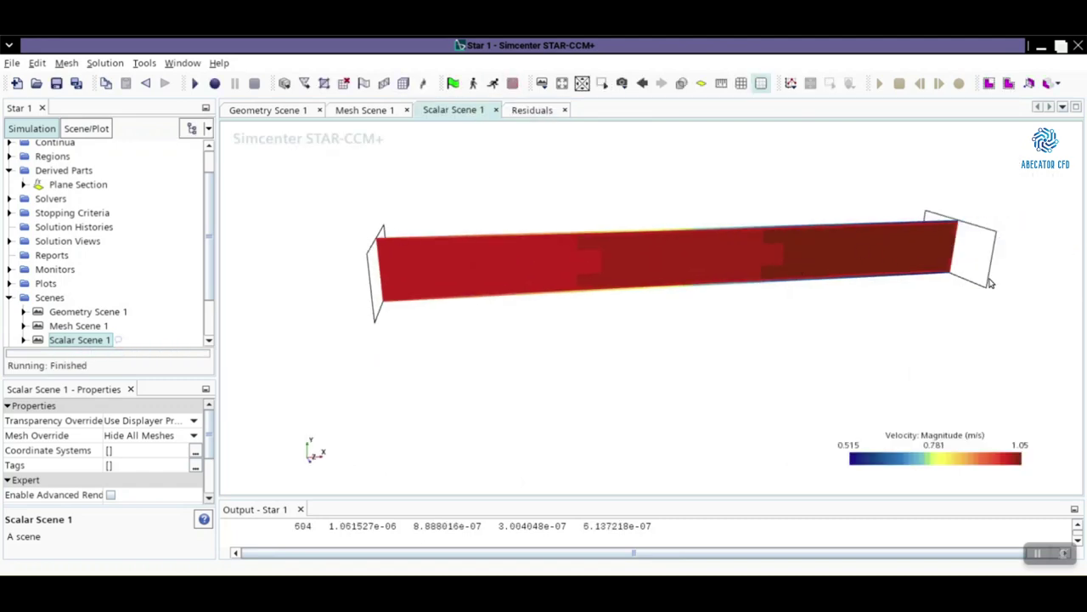
scroll(996, 287, "up", 6)
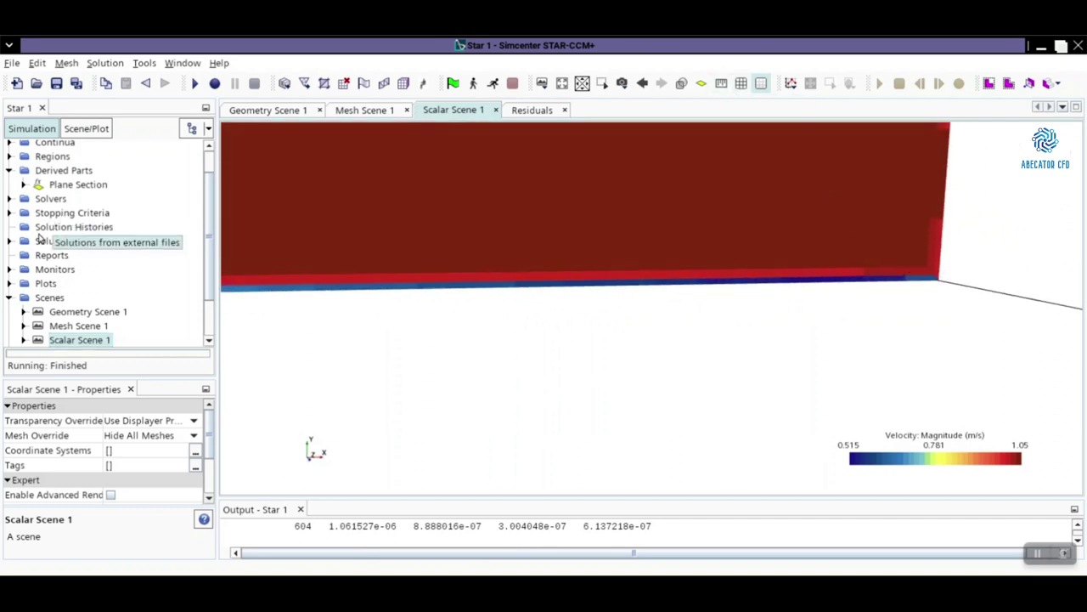
scroll(38, 238, "down", 2)
left_click(23, 284)
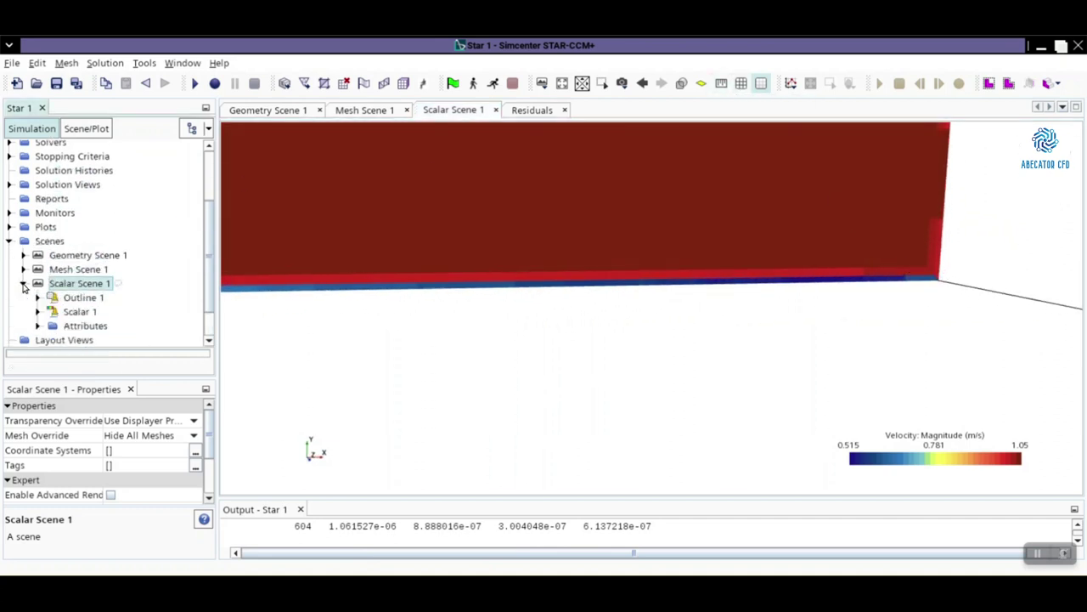
left_click(38, 312)
scroll(100, 258, "down", 2)
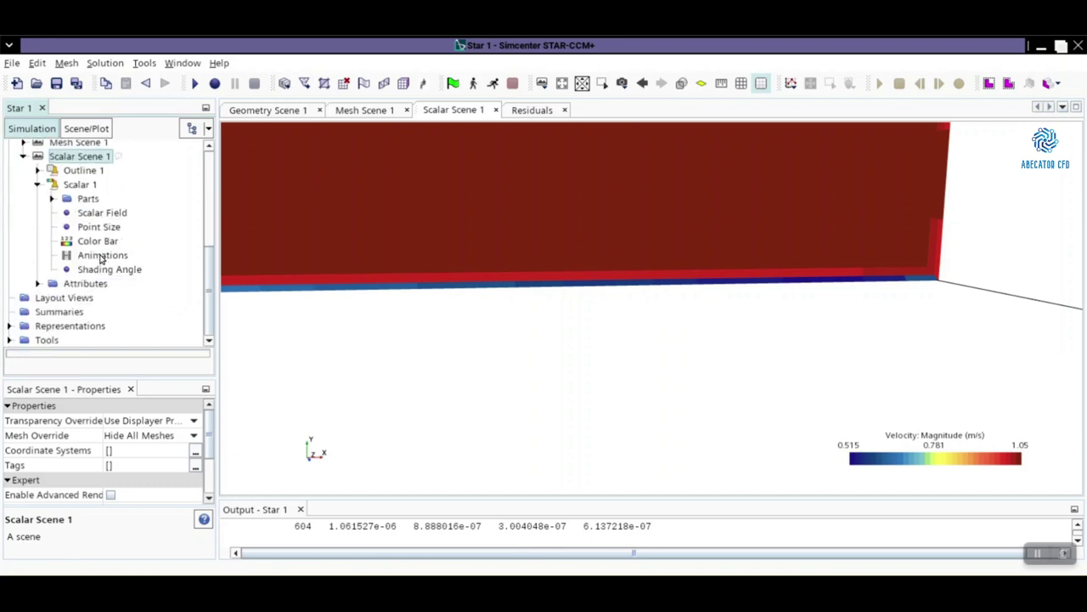
left_click(80, 185)
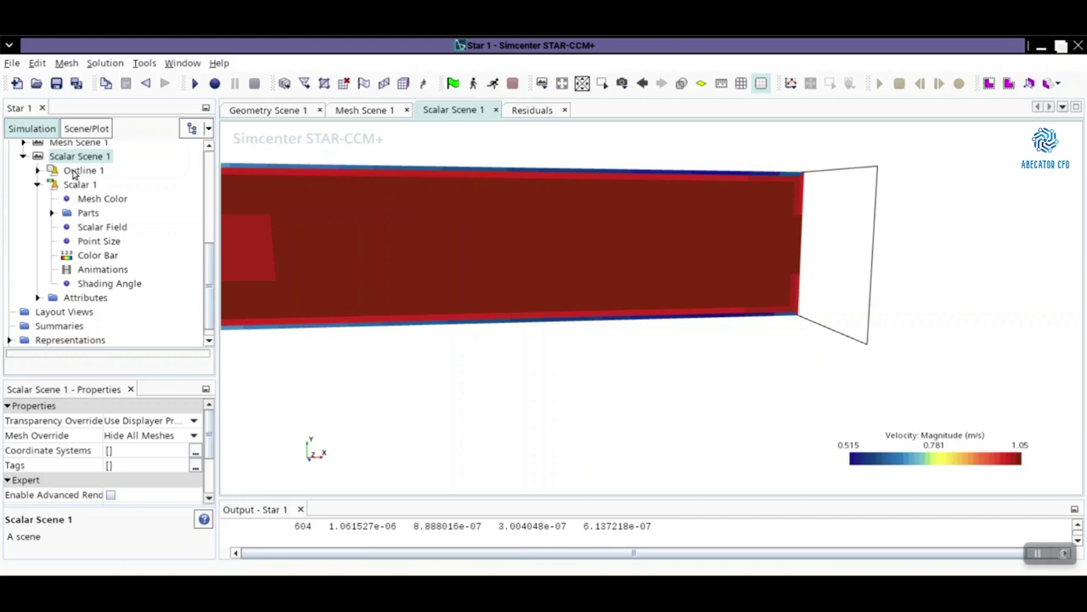
Delete the Outline 1 displayer, confirming Yes, and switch the mesh display on
left_click(82, 171)
right_click(74, 174)
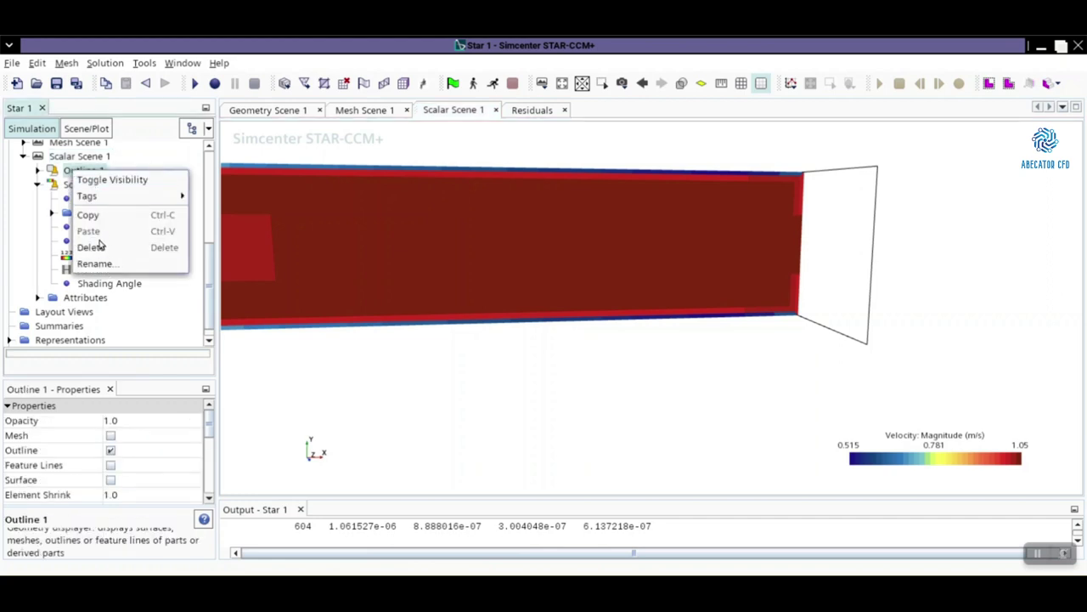
left_click(100, 246)
left_click(586, 354)
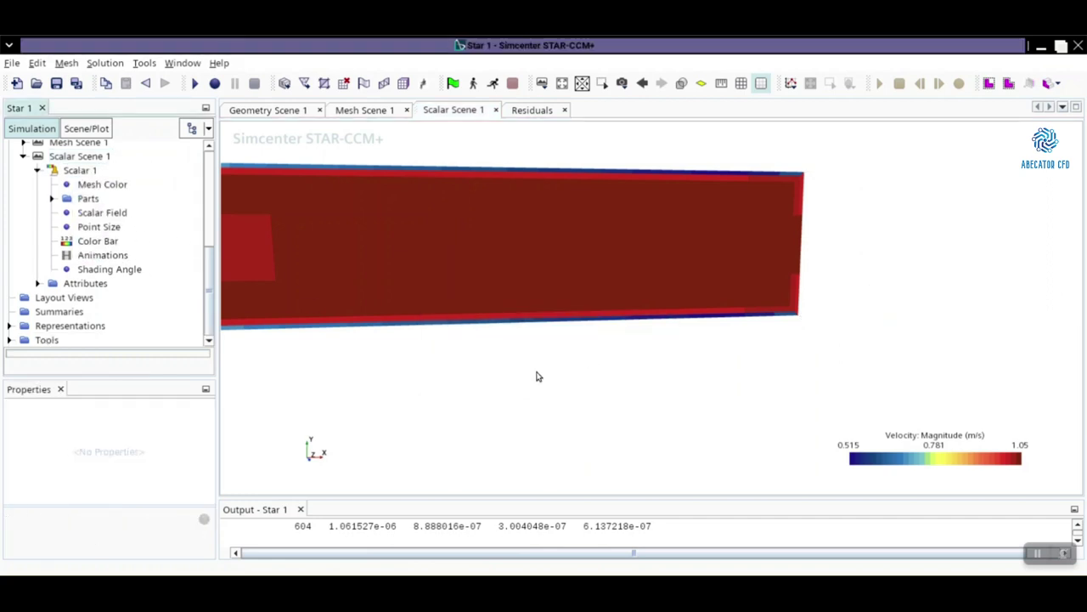
left_click(743, 85)
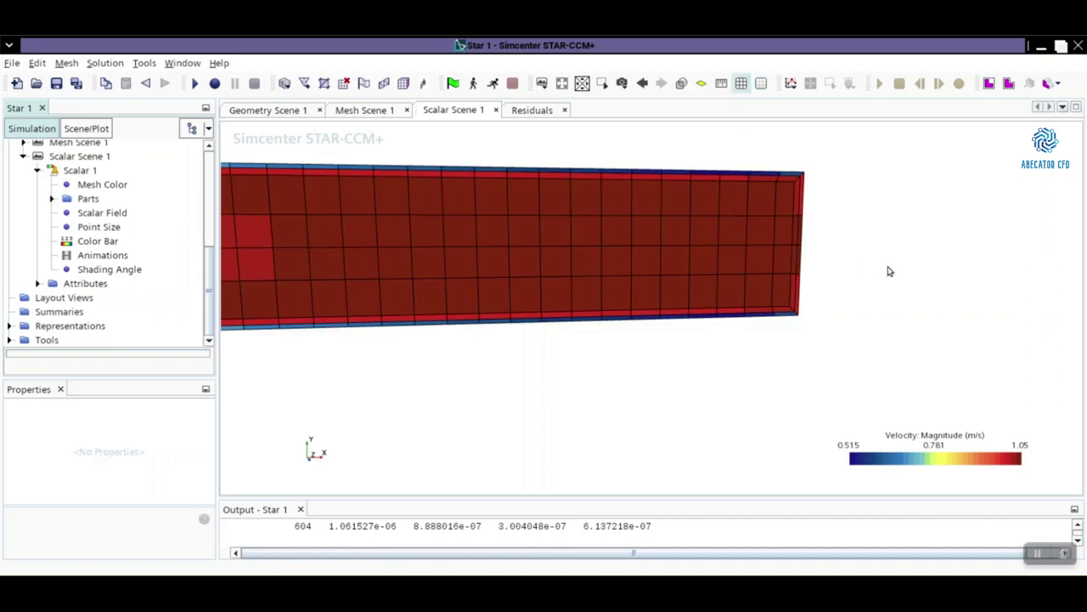